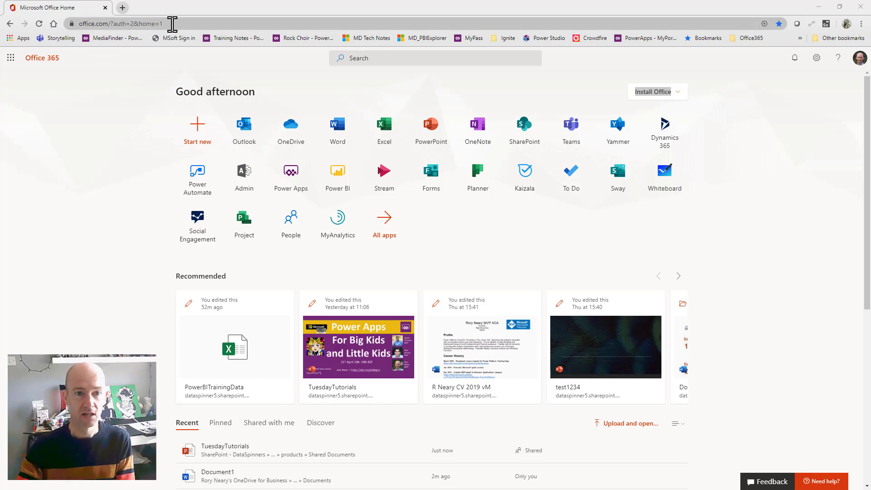
{"action": "left_click", "coordinate": [170, 24]}
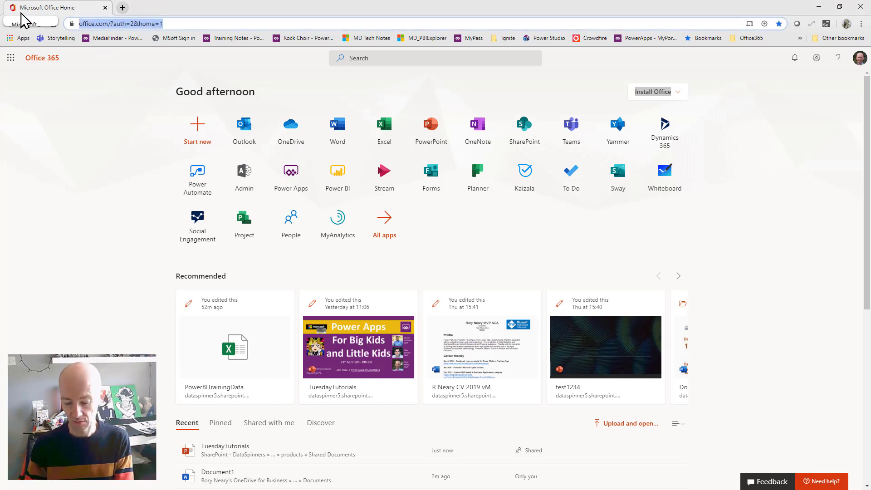
{"action": "type", "text": "www.office."}
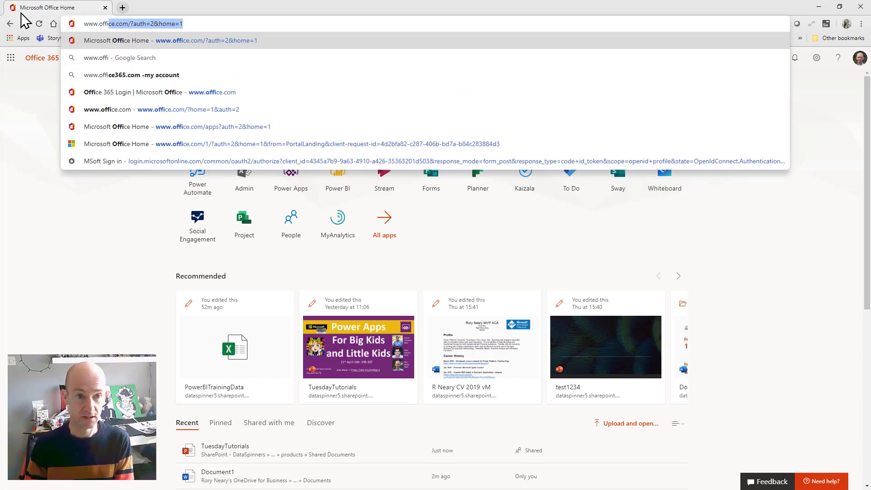
{"action": "type", "text": "com"}
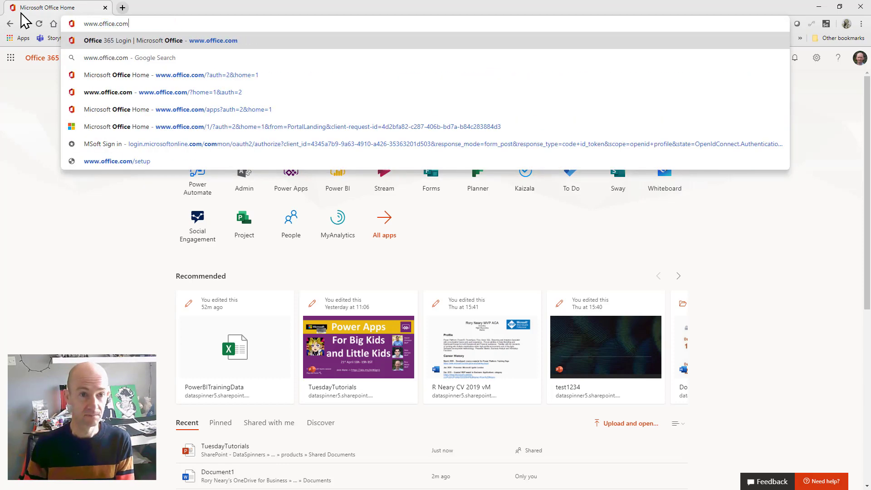
{"action": "key", "text": "Return"}
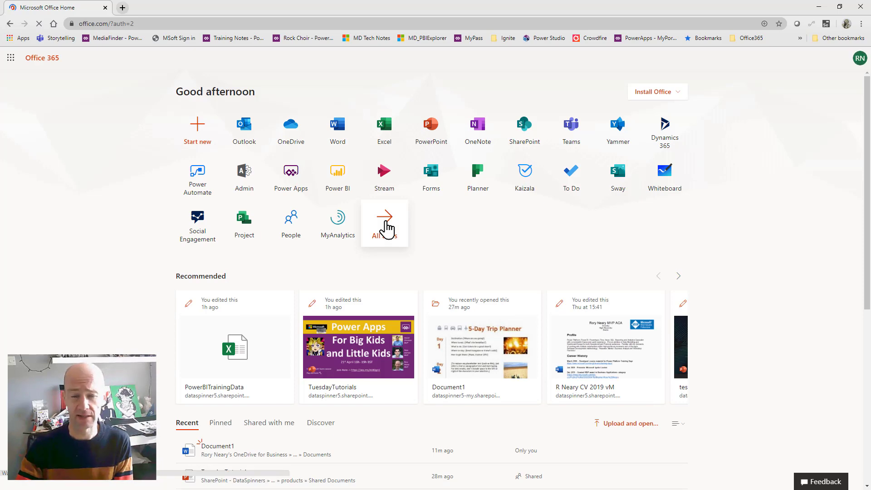
{"action": "left_click", "coordinate": [385, 227]}
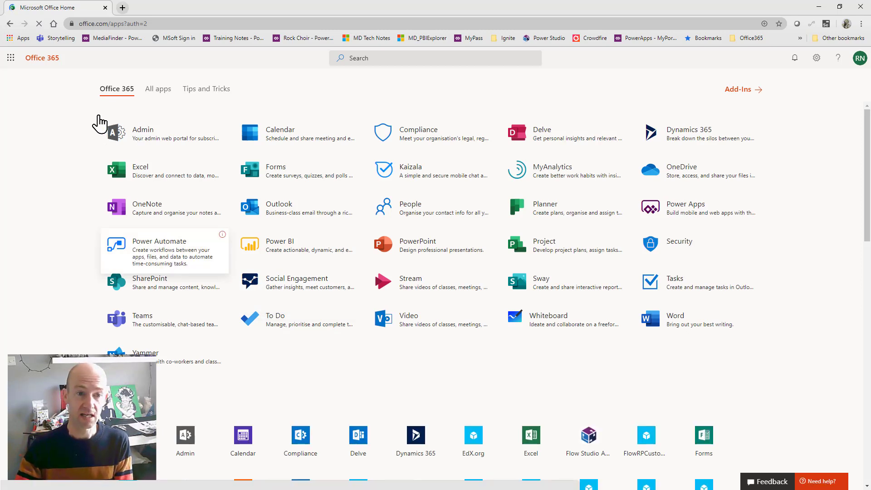
{"action": "left_click_drag", "start_coordinate": [98, 114], "coordinate": [229, 154]}
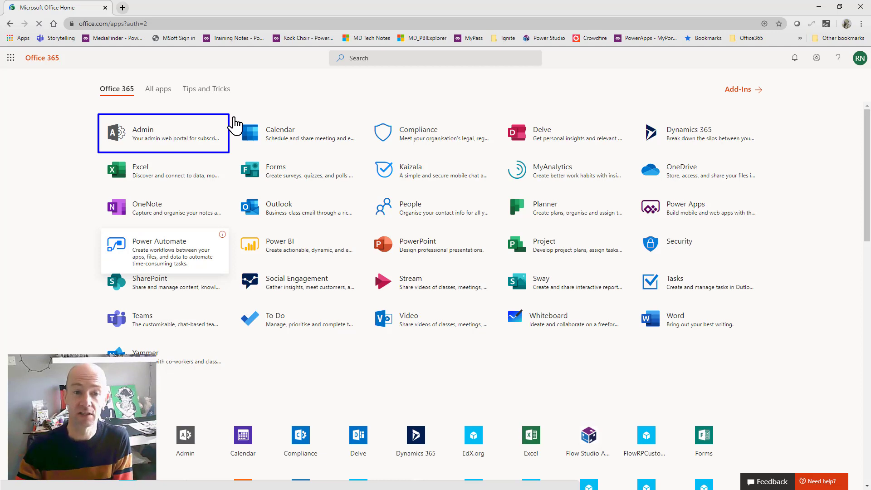
{"action": "left_click_drag", "start_coordinate": [233, 116], "coordinate": [357, 153]}
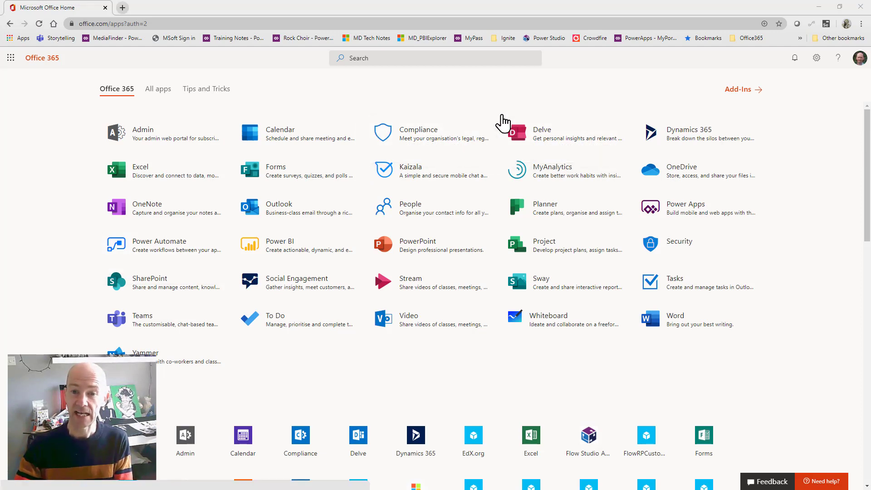
{"action": "left_click_drag", "start_coordinate": [501, 116], "coordinate": [537, 130]}
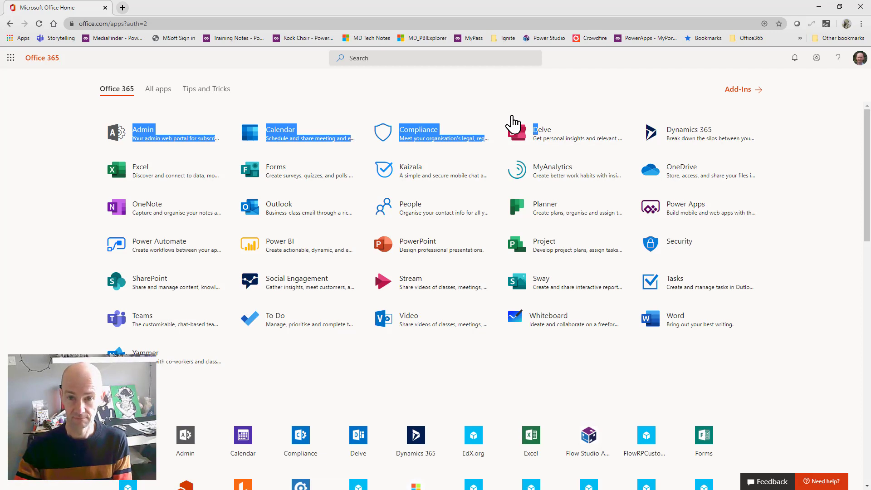
{"action": "left_click_drag", "start_coordinate": [493, 114], "coordinate": [633, 150]}
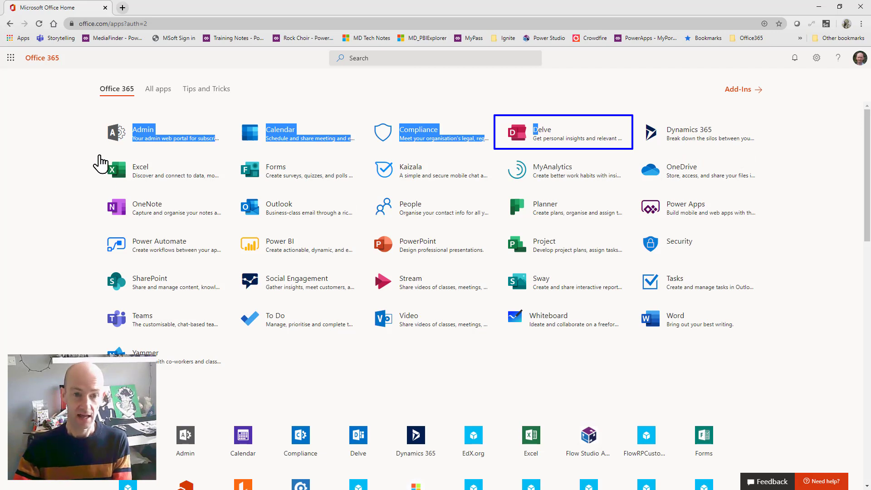
{"action": "key", "text": "Escape"}
{"action": "left_click", "coordinate": [56, 167]}
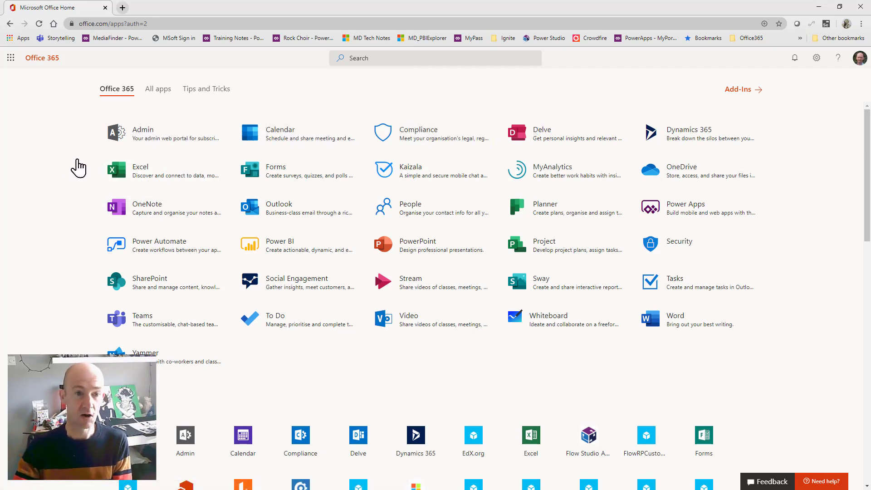
{"action": "left_click_drag", "start_coordinate": [98, 153], "coordinate": [232, 188]}
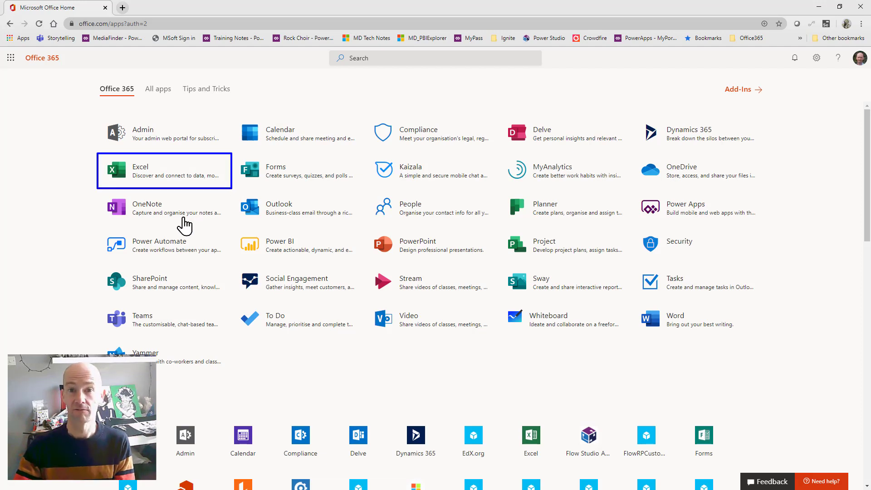
{"action": "key", "text": "Escape"}
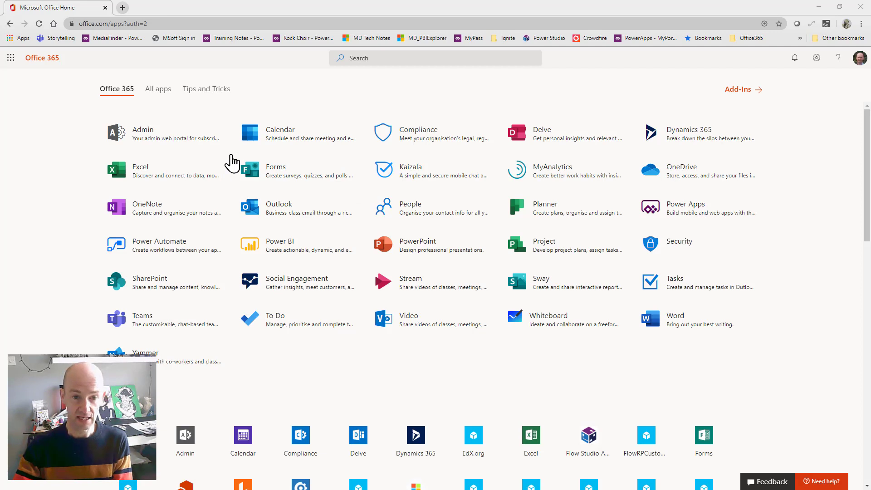
{"action": "left_click_drag", "start_coordinate": [232, 154], "coordinate": [365, 193]}
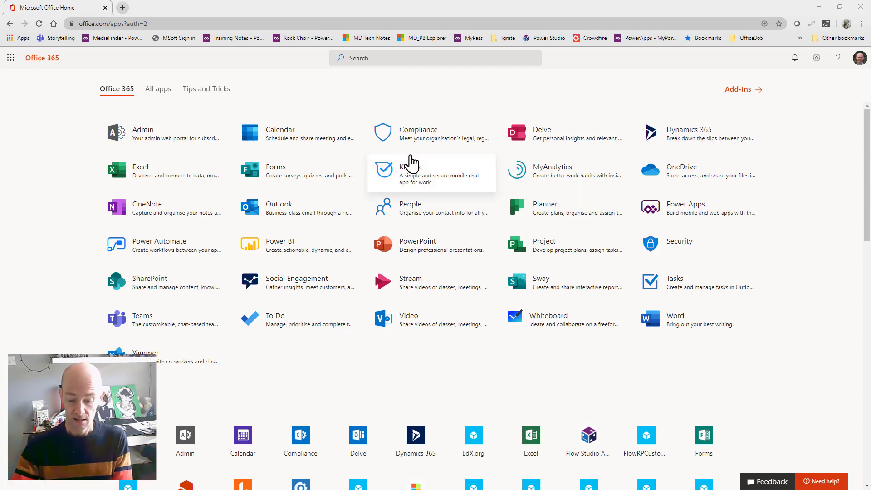
{"action": "mouse_move", "coordinate": [364, 151]}
{"action": "left_mouse_down"}
{"action": "mouse_move", "coordinate": [427, 183]}
{"action": "mouse_move", "coordinate": [498, 195]}
{"action": "left_mouse_up"}
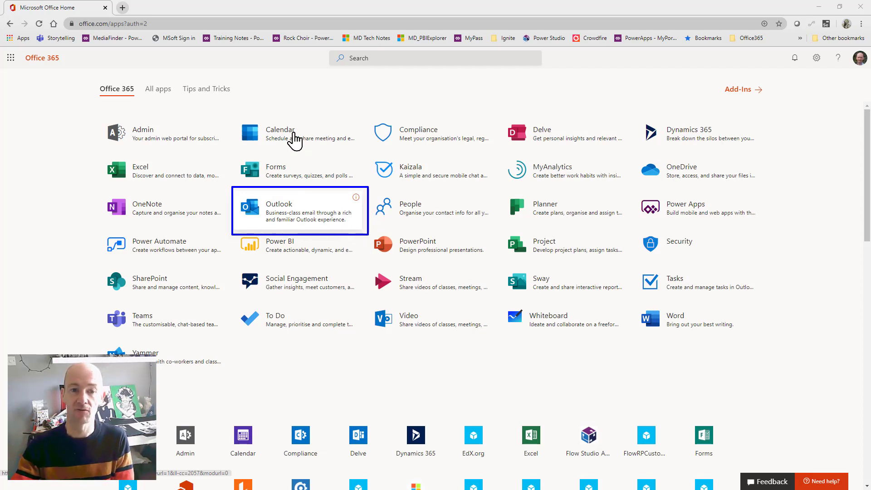
{"action": "left_click_drag", "start_coordinate": [231, 113], "coordinate": [361, 154]}
{"action": "left_click_drag", "start_coordinate": [371, 184], "coordinate": [495, 234]}
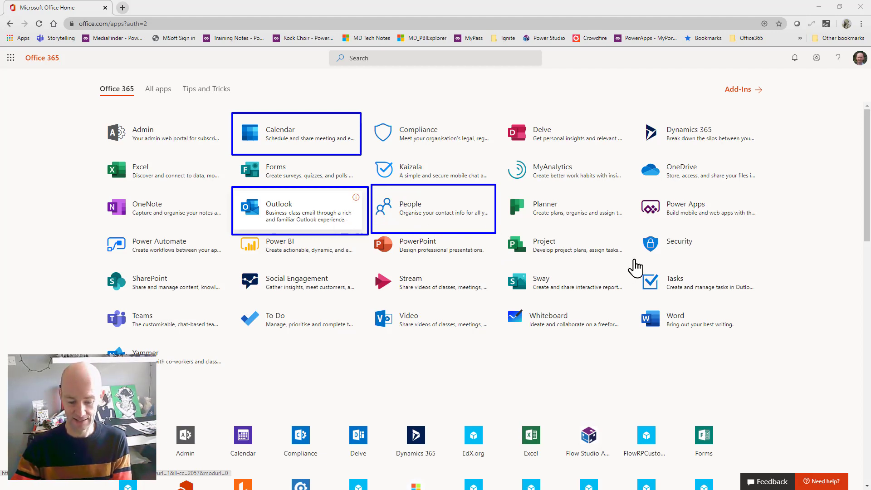
{"action": "left_click_drag", "start_coordinate": [635, 262], "coordinate": [774, 304]}
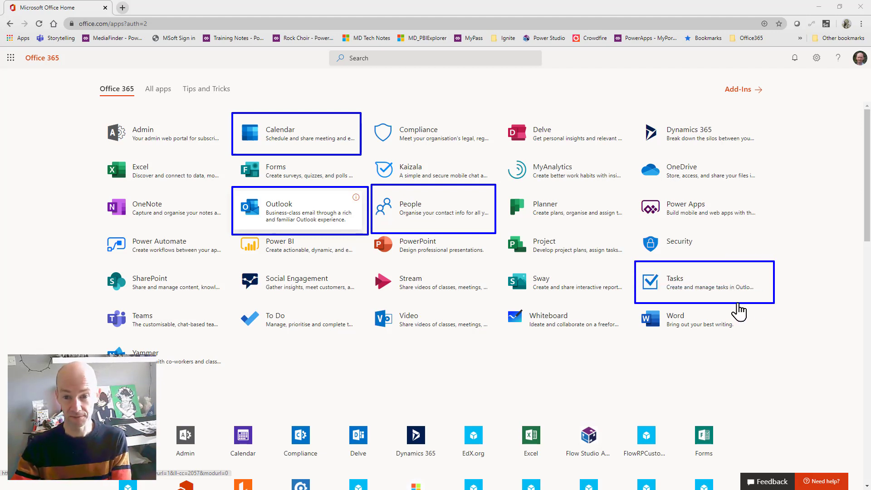
{"action": "key", "text": "Escape"}
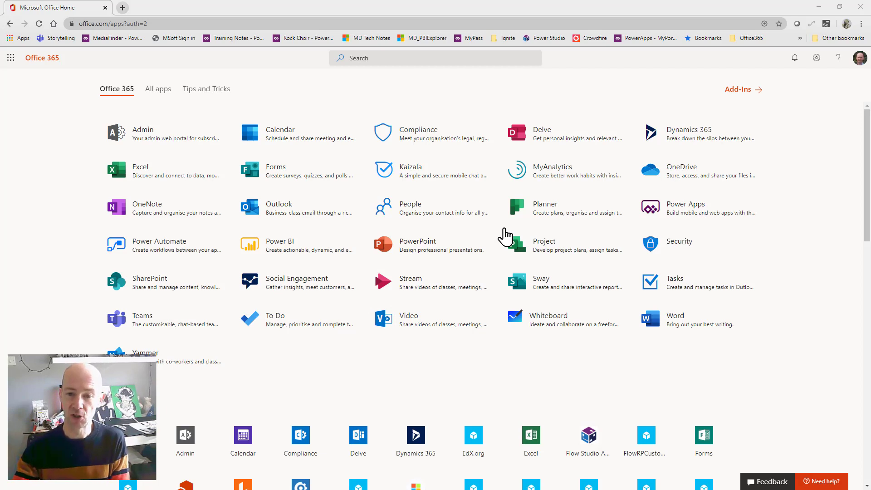
{"action": "left_click_drag", "start_coordinate": [503, 228], "coordinate": [630, 267]}
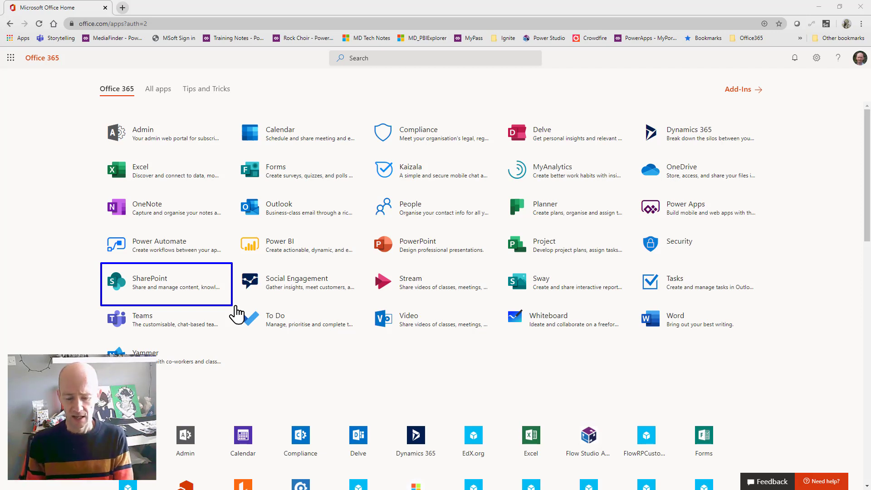
{"action": "mouse_move", "coordinate": [237, 313]}
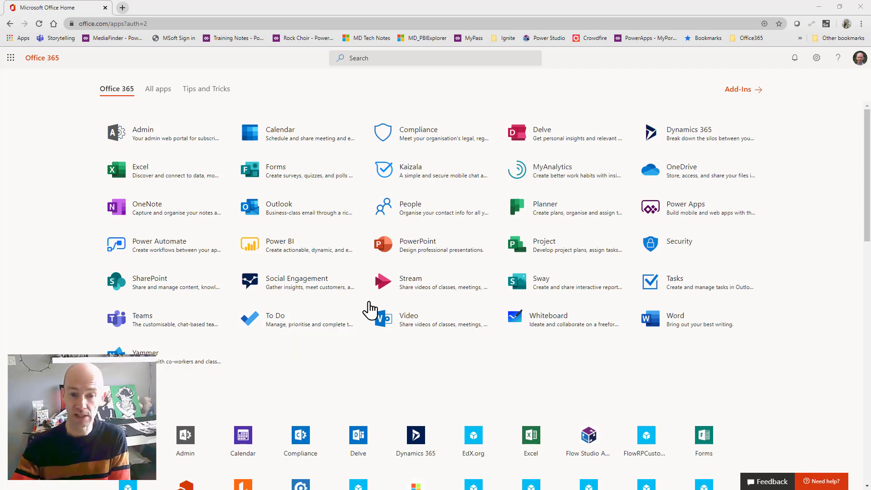
{"action": "left_click_drag", "start_coordinate": [369, 309], "coordinate": [434, 326]}
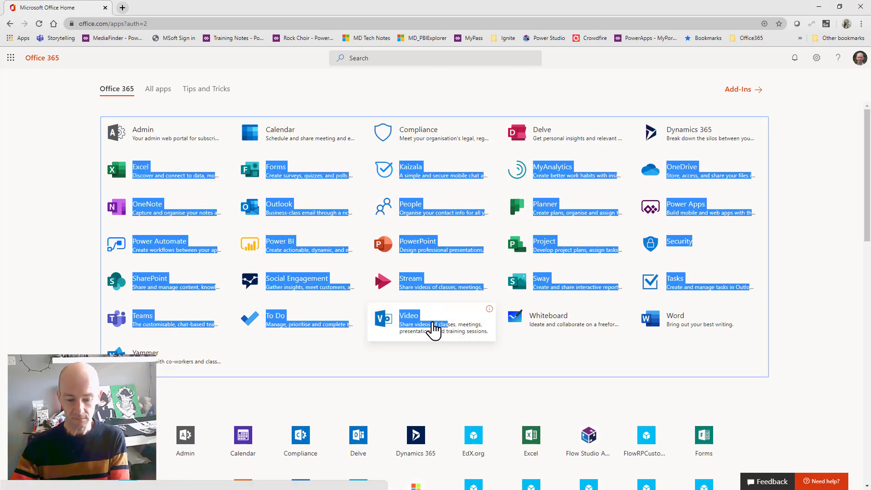
{"action": "left_click", "coordinate": [388, 360]}
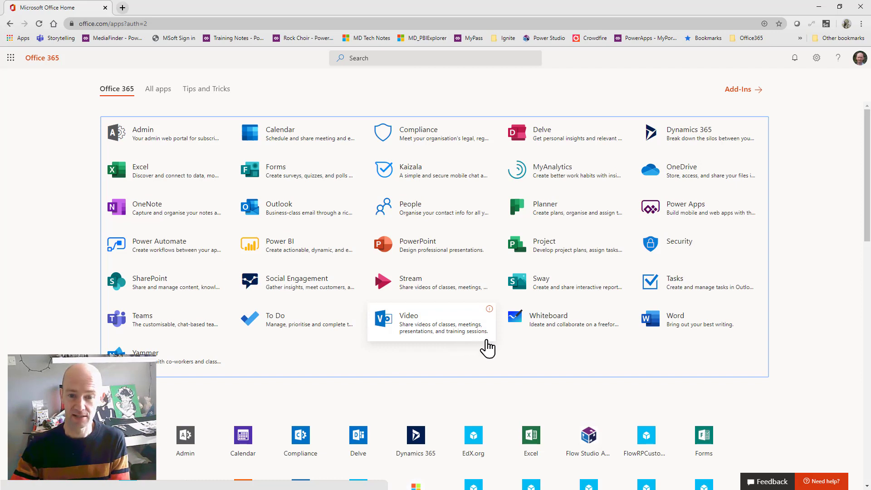
{"action": "left_click_drag", "start_coordinate": [360, 291], "coordinate": [492, 343]}
{"action": "key", "text": "Escape"}
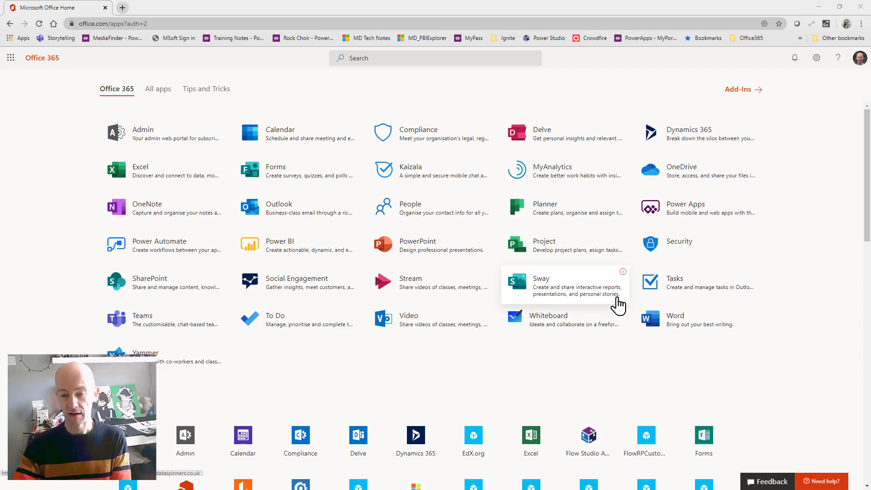
{"action": "left_click_drag", "start_coordinate": [633, 297], "coordinate": [753, 341]}
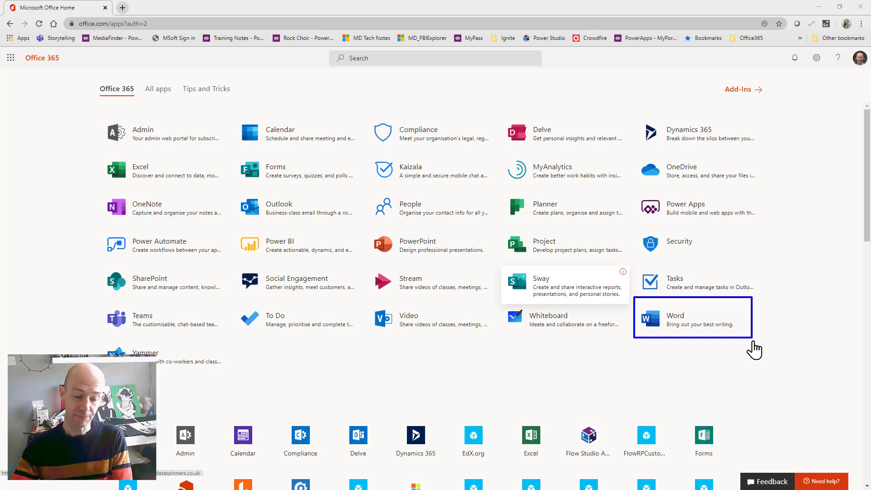
{"action": "key", "text": "Escape"}
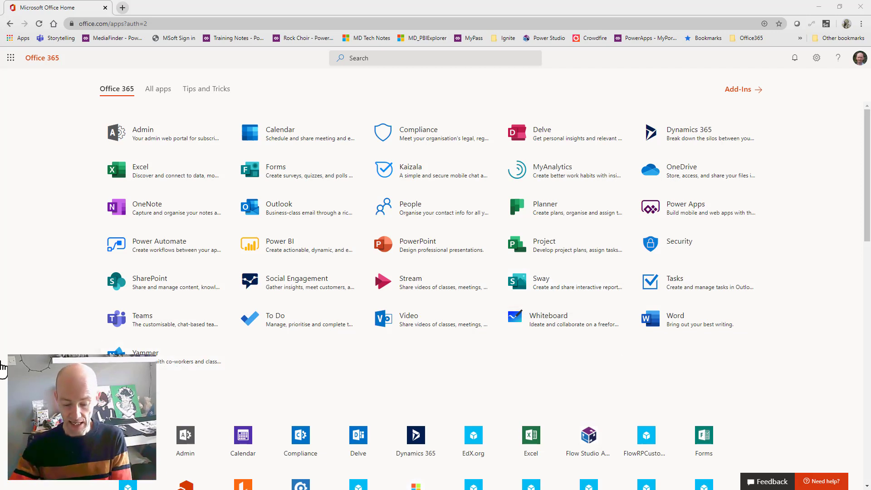
{"action": "left_click_drag", "start_coordinate": [94, 336], "coordinate": [234, 380]}
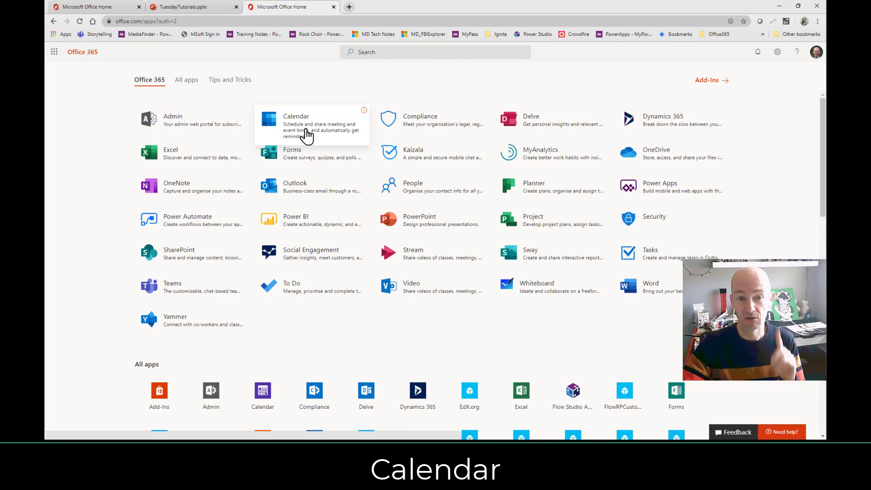
Launch Outlook Calendar in a new tab to show the April 2020 month view.
{"action": "left_click", "coordinate": [304, 134]}
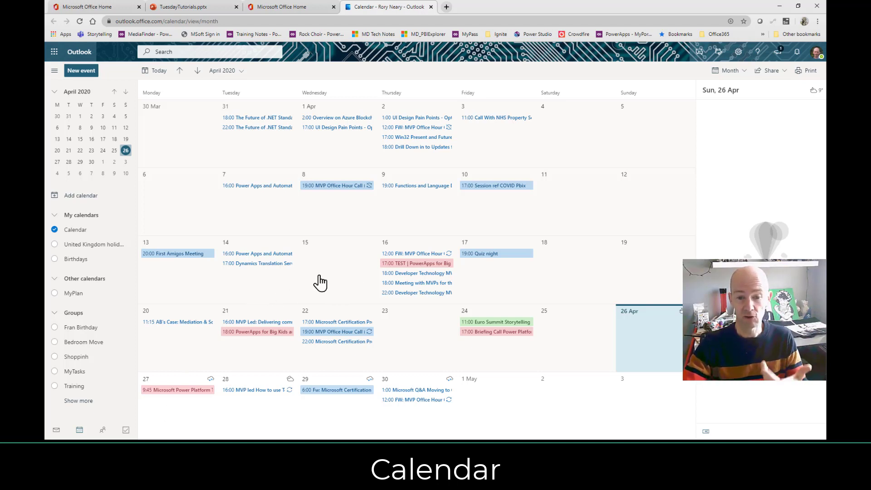
View the TEST | PowerApps event on 16 April in full, then close it back to the month.
{"action": "left_click", "coordinate": [413, 267]}
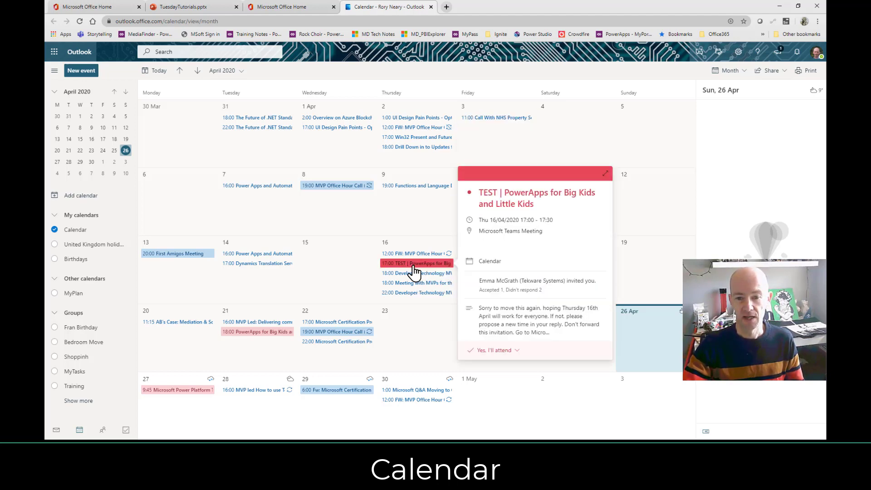
{"action": "double_click", "coordinate": [413, 266]}
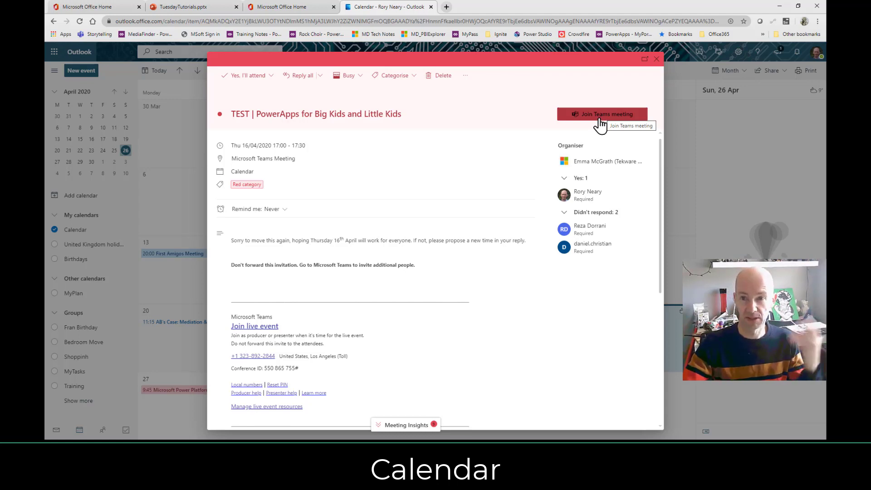
{"action": "left_click", "coordinate": [656, 61]}
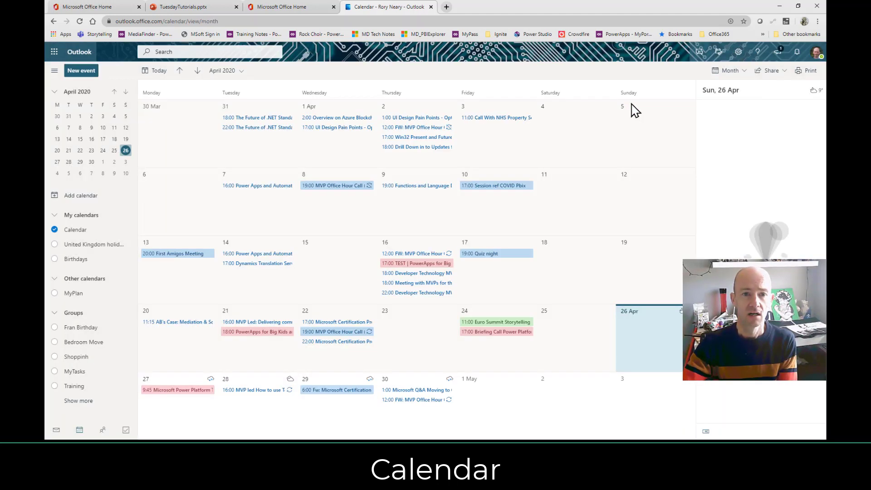
Close the Calendar tab and launch Delve from the apps page.
{"action": "left_click", "coordinate": [430, 7]}
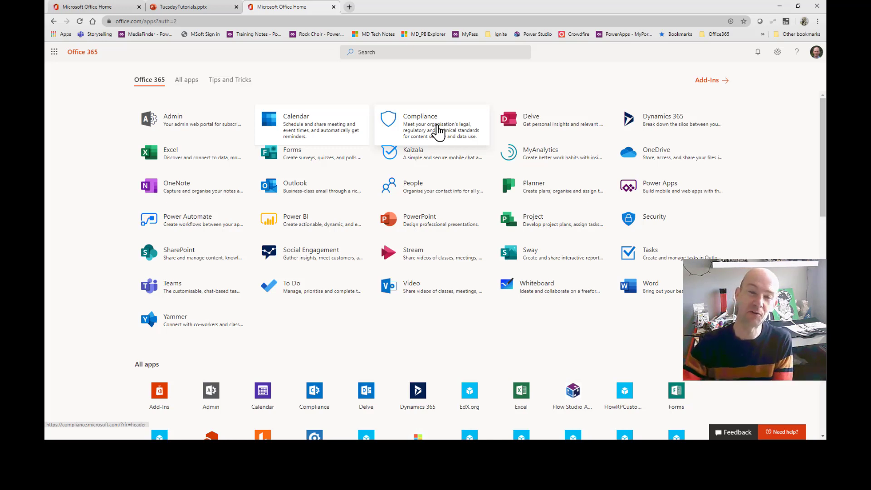
{"action": "left_click", "coordinate": [538, 126]}
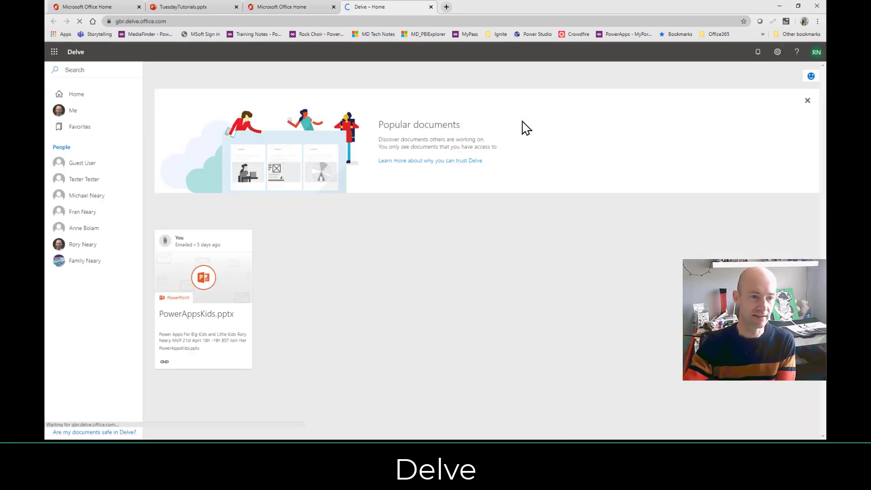
Search Delve for 'accounts', browse the results and bring up the result-type filter.
{"action": "left_click", "coordinate": [102, 69]}
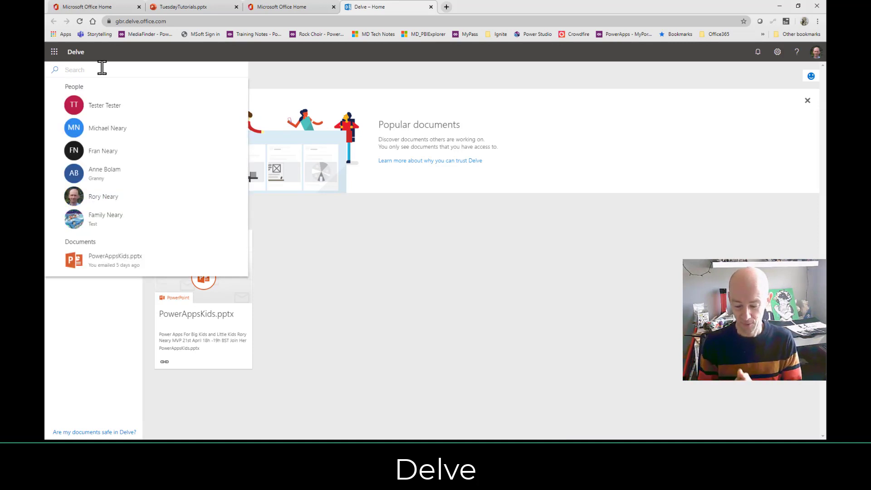
{"action": "type", "text": "accounts"}
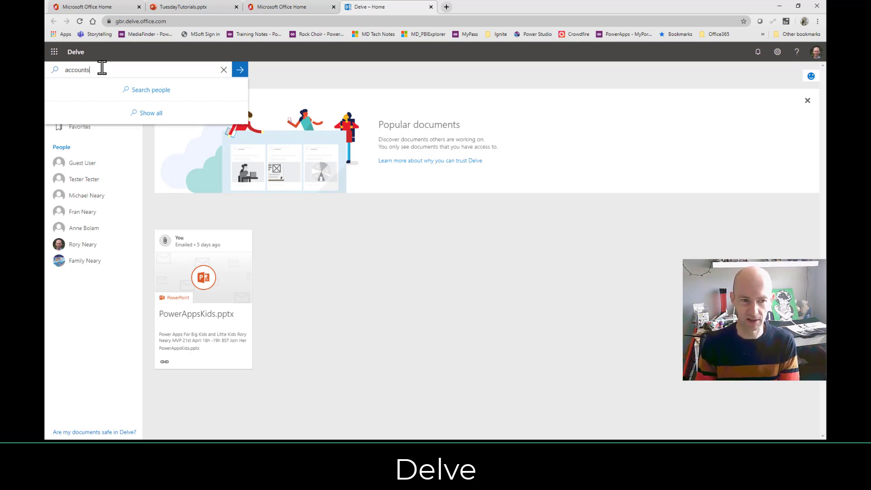
{"action": "key", "text": "Return"}
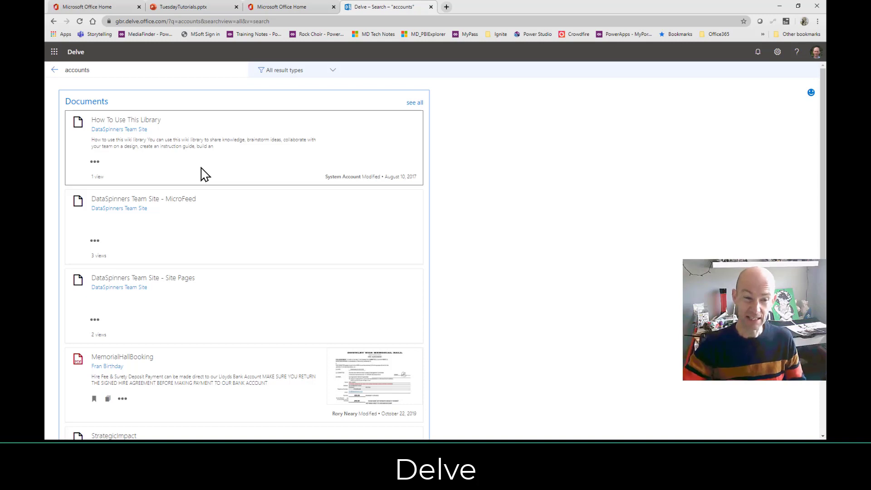
{"action": "scroll", "coordinate": [237, 218], "scroll_direction": "down", "scroll_amount": 3}
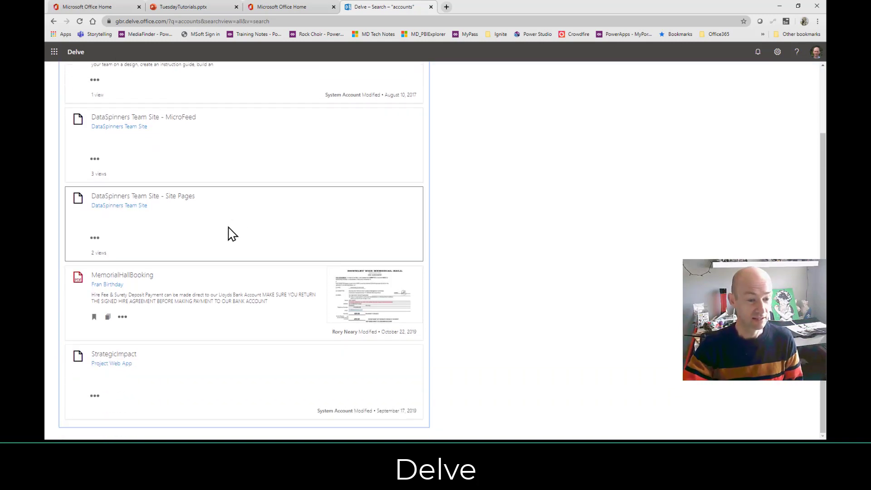
{"action": "scroll", "coordinate": [204, 295], "scroll_direction": "up", "scroll_amount": 3}
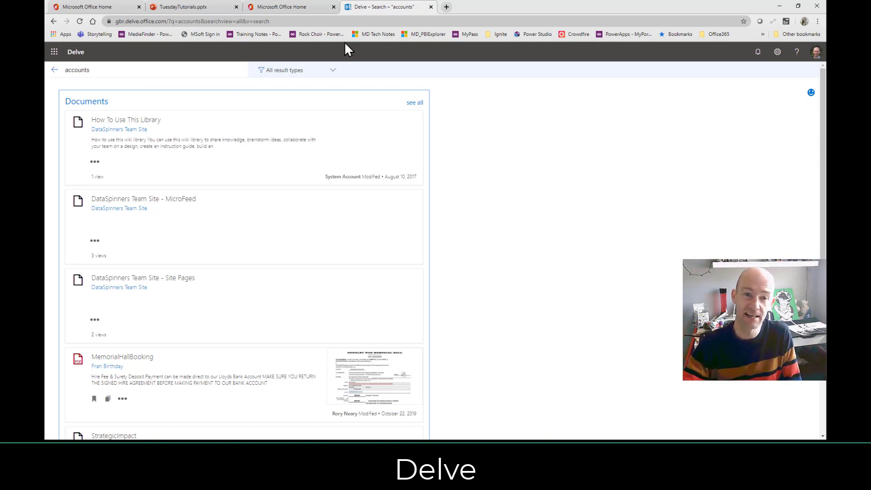
{"action": "left_click", "coordinate": [323, 72]}
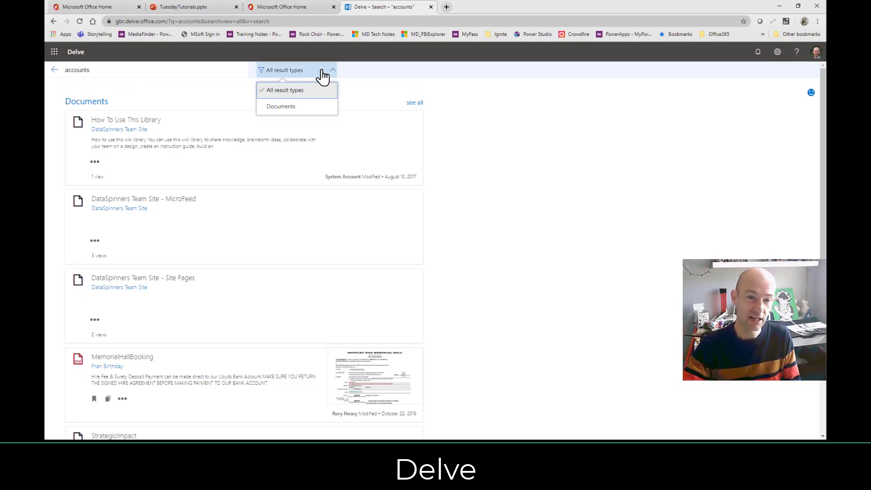
Filter the accounts results to Documents, go to page two, then return to Delve home.
{"action": "left_click", "coordinate": [295, 109]}
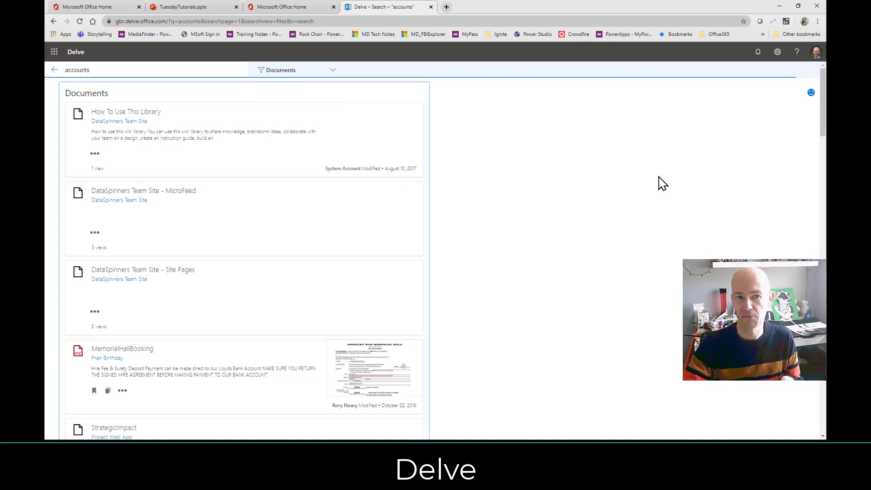
{"action": "scroll", "coordinate": [458, 223], "scroll_direction": "down", "scroll_amount": 6}
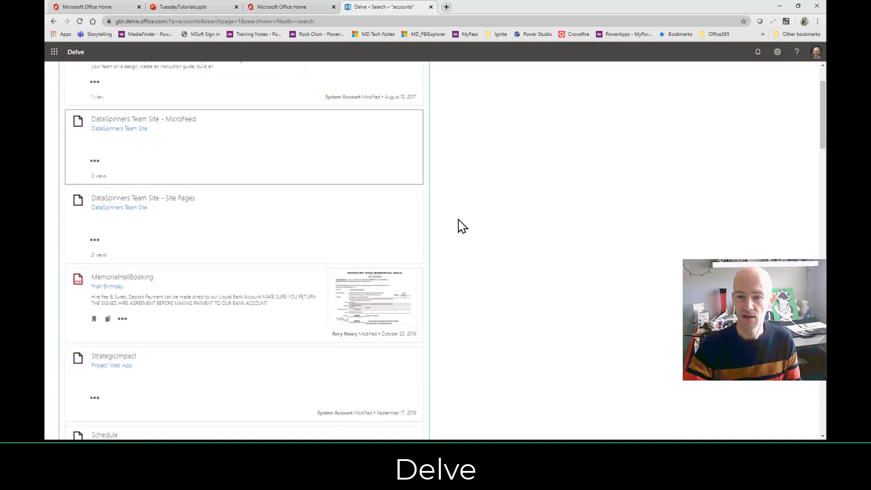
{"action": "scroll", "coordinate": [553, 221], "scroll_direction": "down", "scroll_amount": 5}
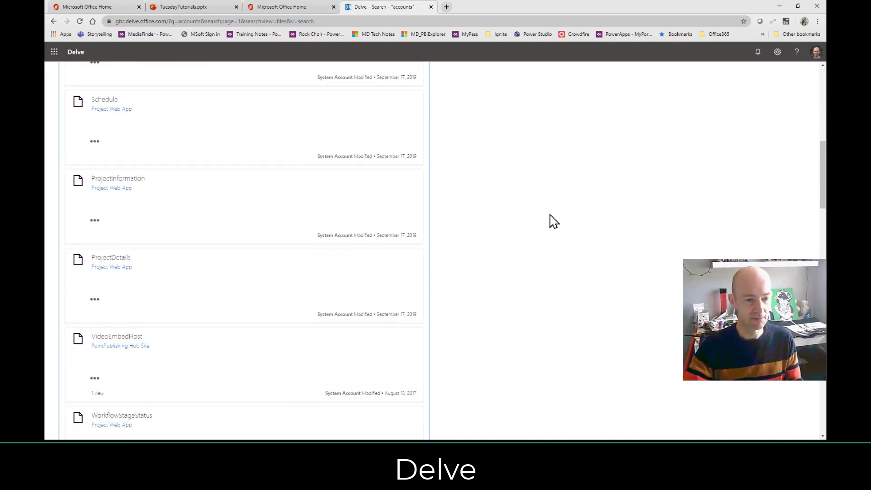
{"action": "scroll", "coordinate": [519, 236], "scroll_direction": "down", "scroll_amount": 3}
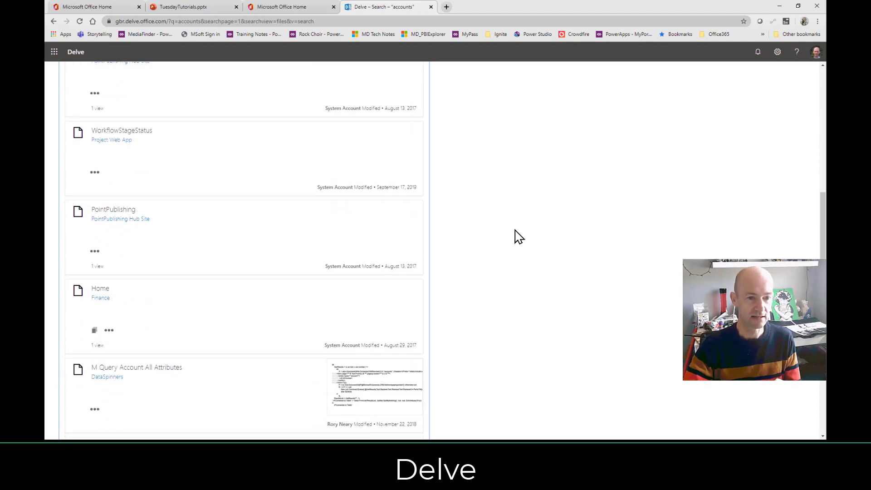
{"action": "scroll", "coordinate": [519, 236], "scroll_direction": "down", "scroll_amount": 2}
{"action": "scroll", "coordinate": [525, 232], "scroll_direction": "down", "scroll_amount": 1}
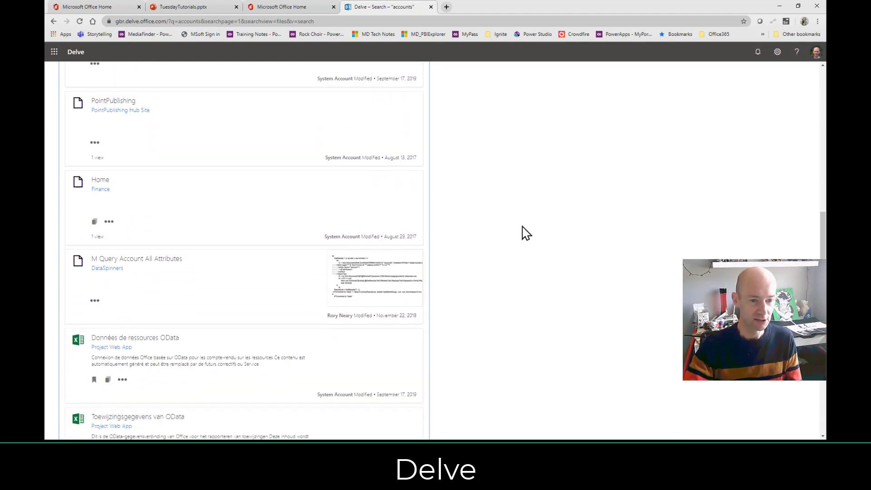
{"action": "scroll", "coordinate": [524, 234], "scroll_direction": "down", "scroll_amount": 3}
{"action": "scroll", "coordinate": [519, 233], "scroll_direction": "down", "scroll_amount": 2}
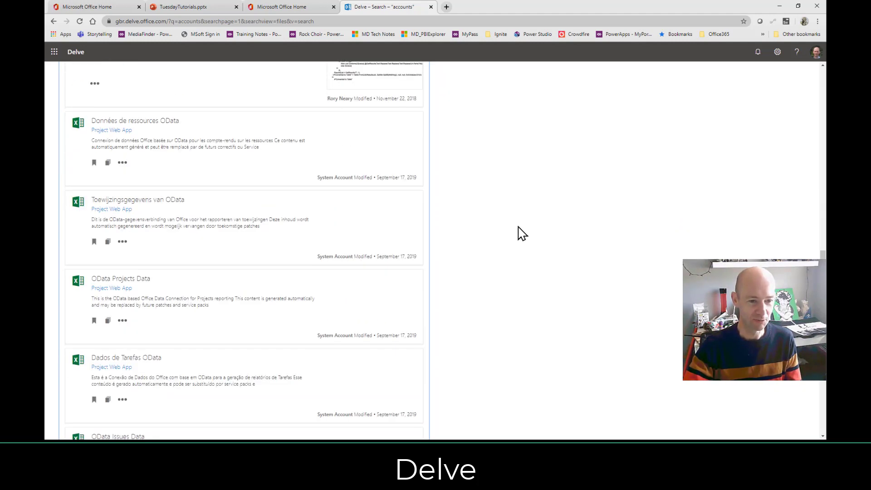
{"action": "scroll", "coordinate": [521, 234], "scroll_direction": "down", "scroll_amount": 3}
{"action": "scroll", "coordinate": [521, 233], "scroll_direction": "down", "scroll_amount": 6}
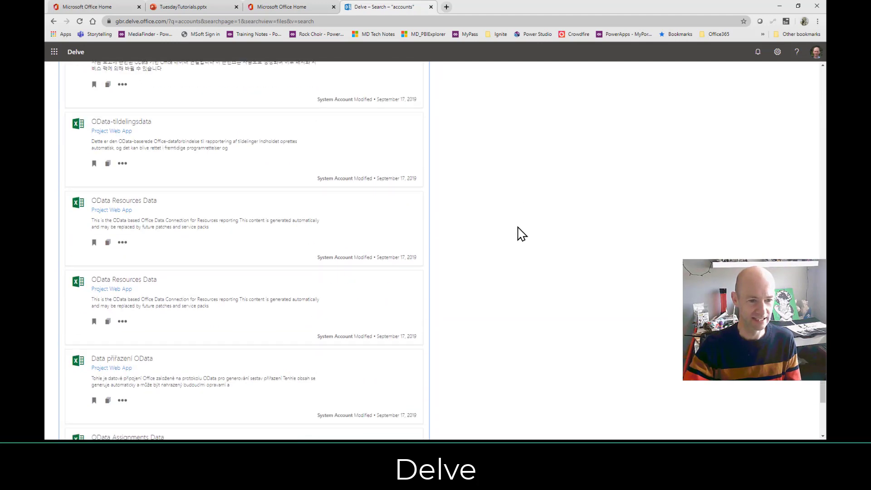
{"action": "scroll", "coordinate": [521, 234], "scroll_direction": "down", "scroll_amount": 3}
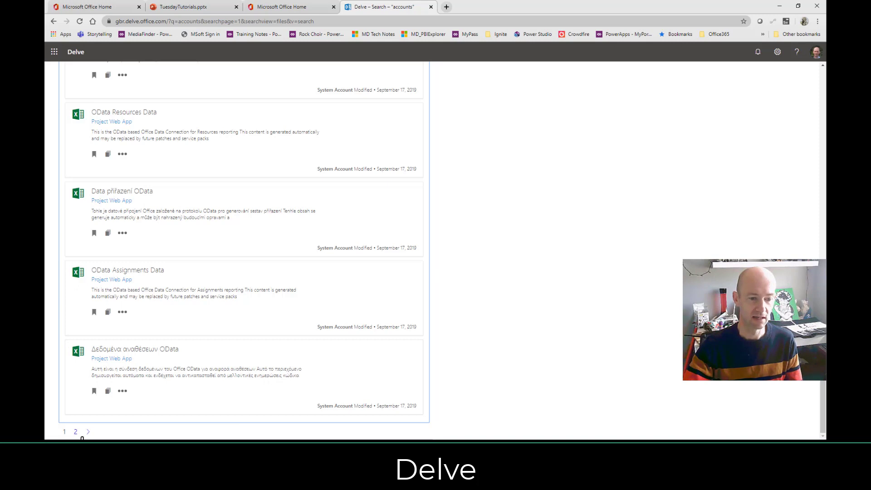
{"action": "left_click", "coordinate": [87, 431]}
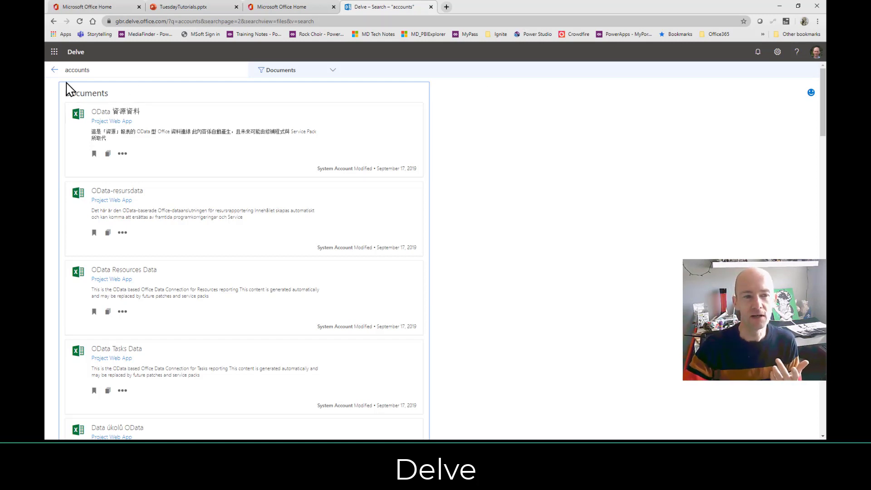
{"action": "left_click", "coordinate": [53, 70]}
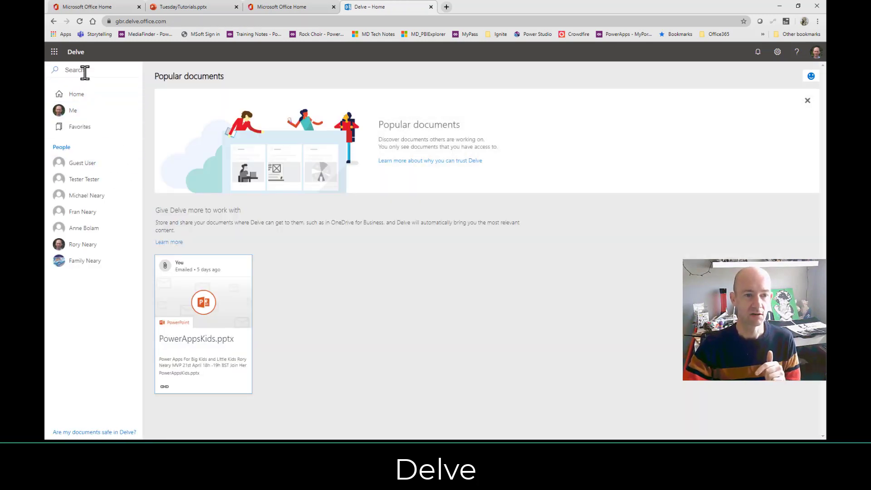
Search Delve for 'test' and scroll to results like test1234.pptx and Test123.pptx.
{"action": "left_click", "coordinate": [95, 70]}
{"action": "type", "text": "test"}
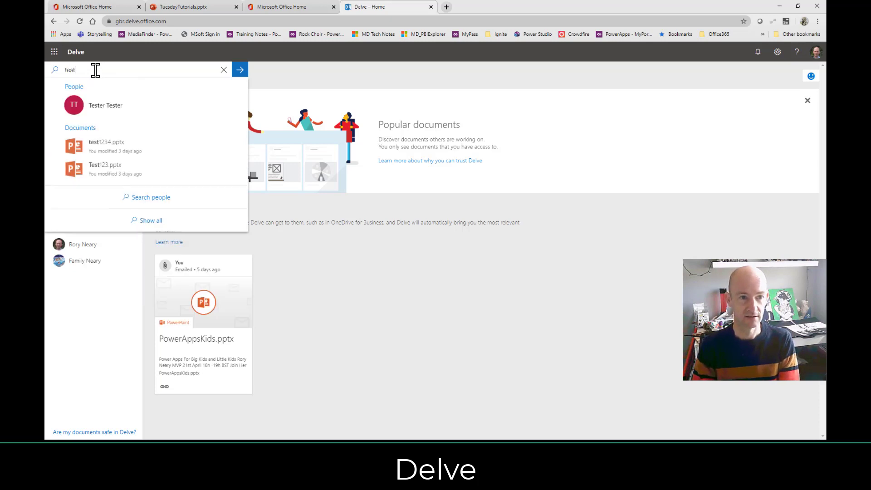
{"action": "key", "text": "Return"}
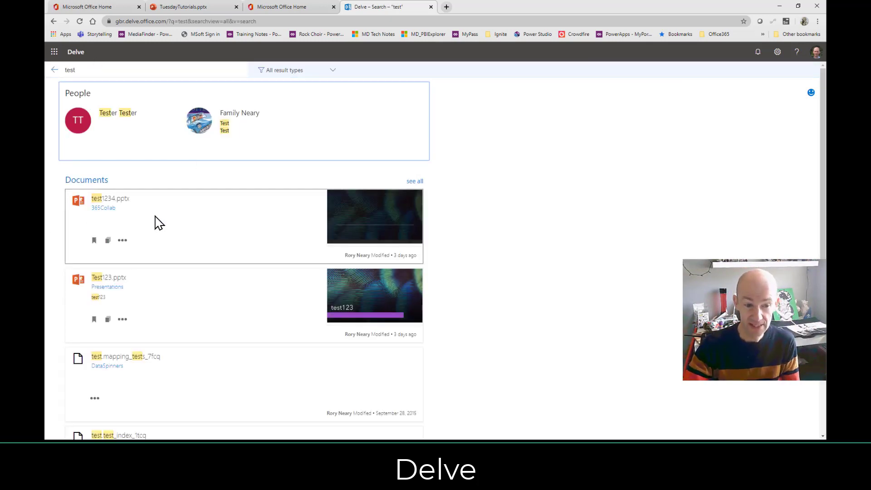
{"action": "scroll", "coordinate": [169, 241], "scroll_direction": "down", "scroll_amount": 3}
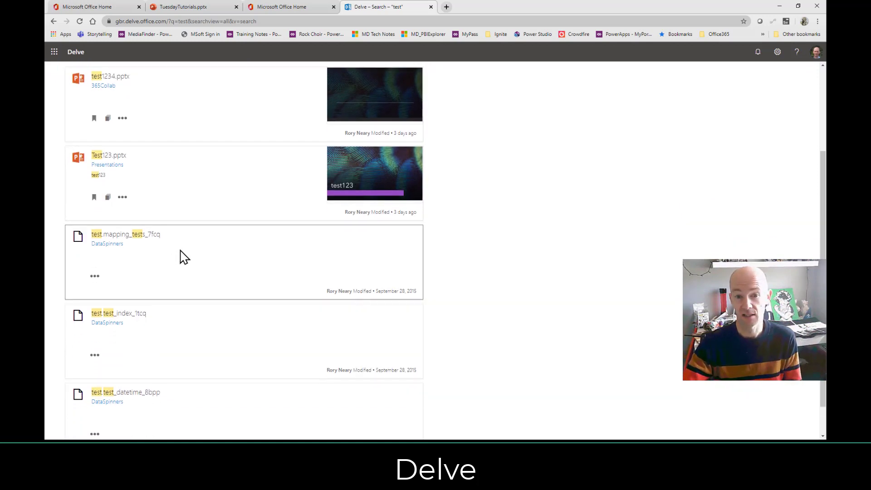
{"action": "scroll", "coordinate": [184, 257], "scroll_direction": "down", "scroll_amount": 1}
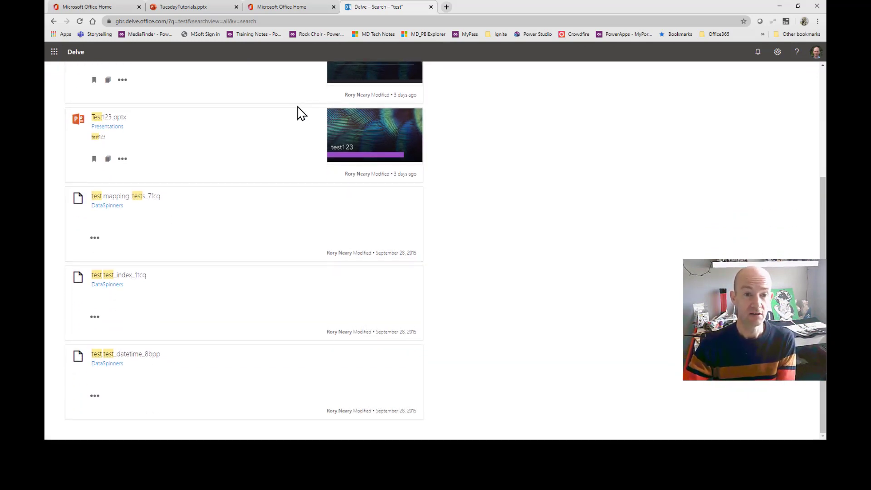
Close the Delve tab and launch Excel from the apps page.
{"action": "left_click", "coordinate": [431, 6]}
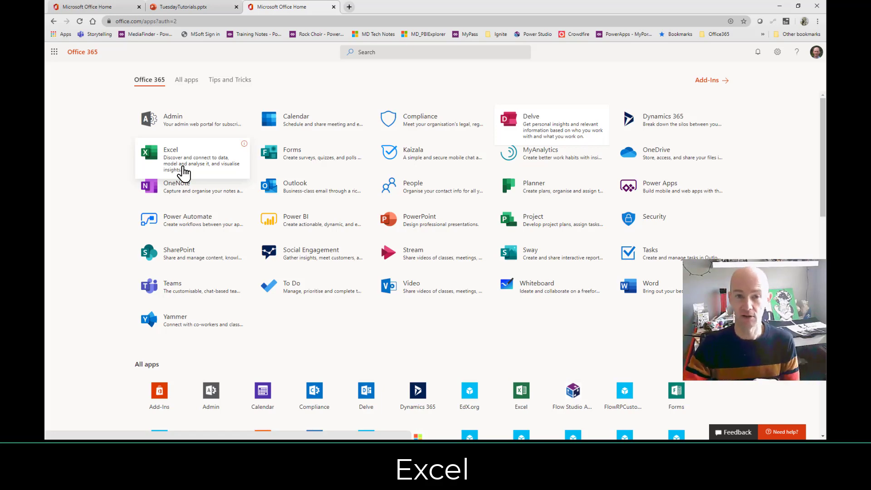
{"action": "left_click", "coordinate": [184, 172]}
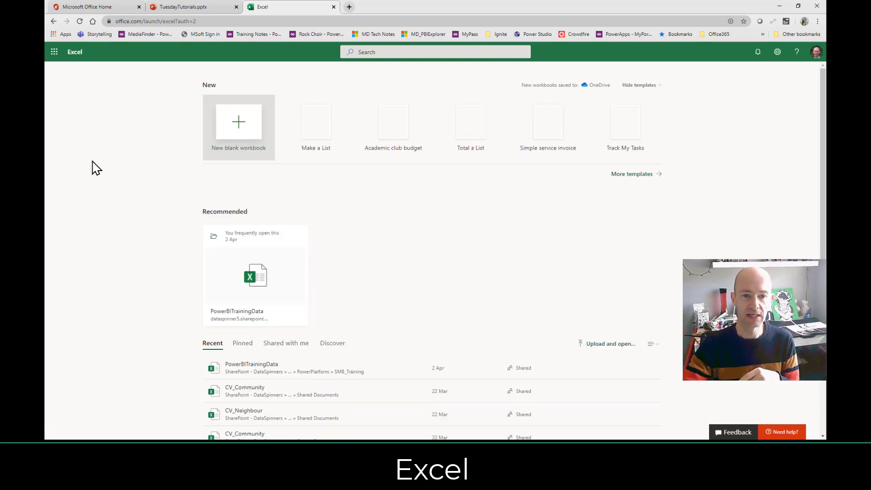
Open the PowerBITrainingData workbook from the Recent list.
{"action": "scroll", "coordinate": [96, 168], "scroll_direction": "down", "scroll_amount": 4}
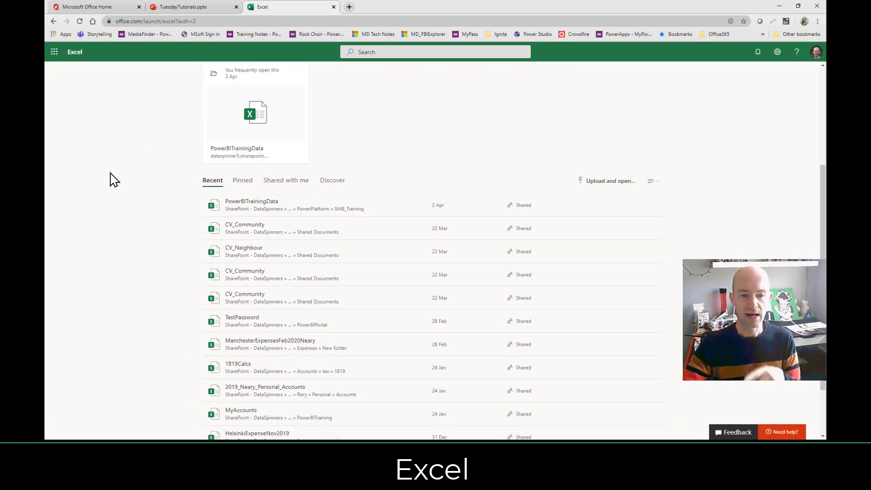
{"action": "left_click", "coordinate": [238, 205]}
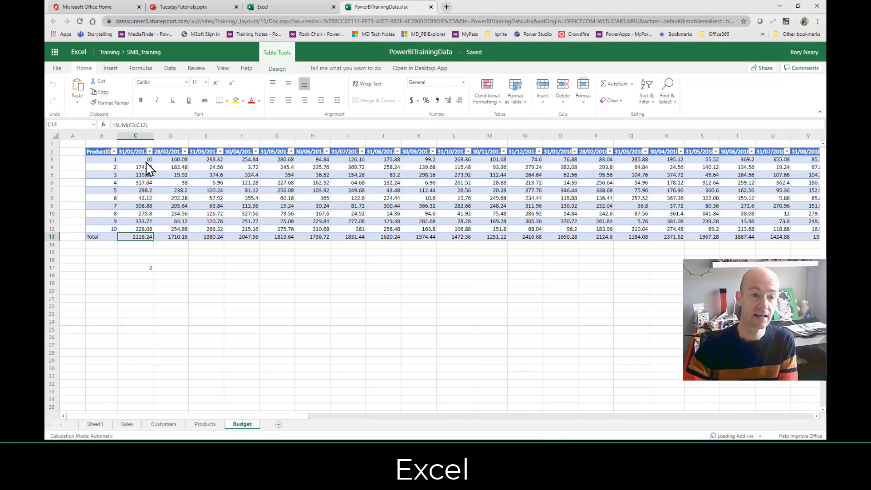
Enter 300 in Budget cell C3, bringing the column total to 2408.24.
{"action": "left_click", "coordinate": [145, 161]}
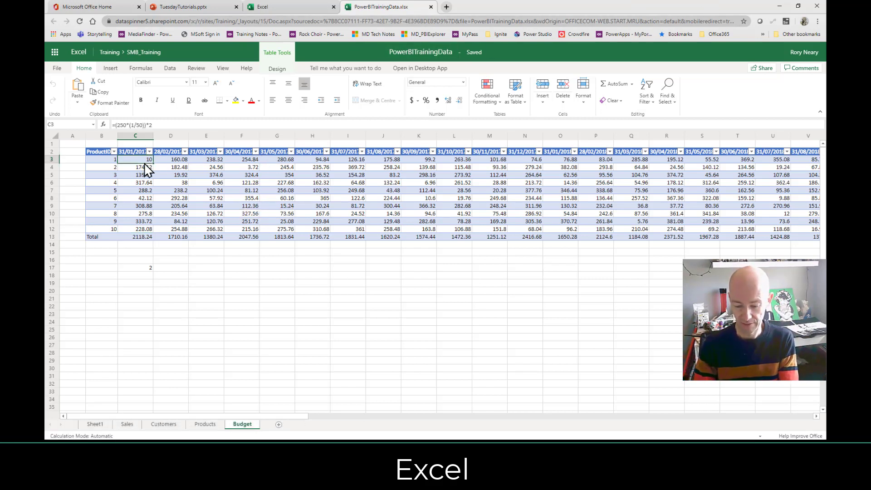
{"action": "type", "text": "300"}
{"action": "key", "text": "Return"}
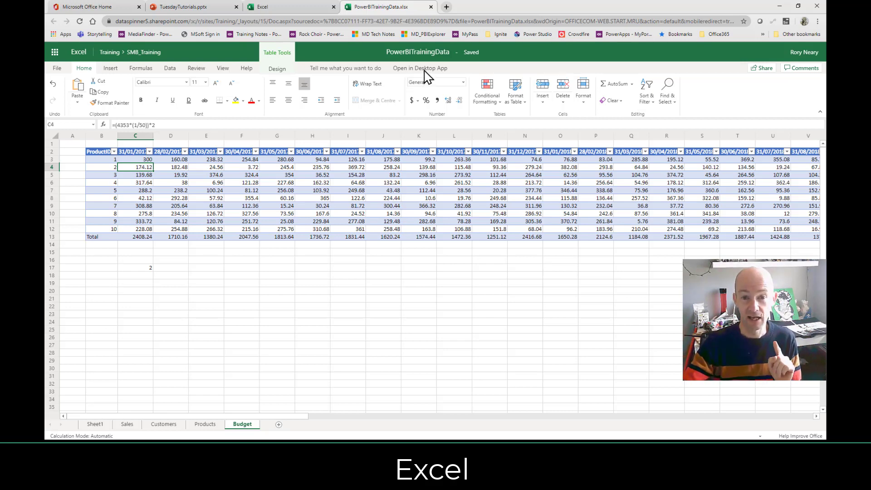
Open PowerBITrainingData.xlsx in desktop Excel from Excel Online and maximize its window.
{"action": "left_click", "coordinate": [425, 69]}
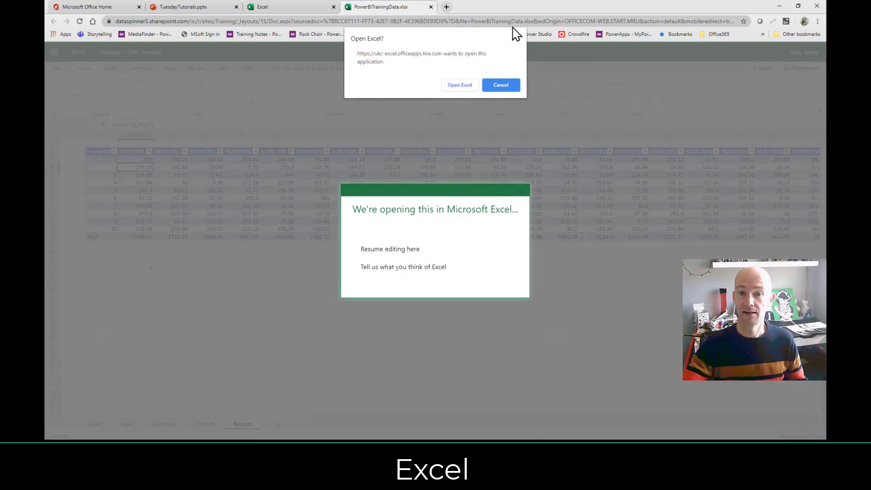
{"action": "left_click", "coordinate": [462, 88]}
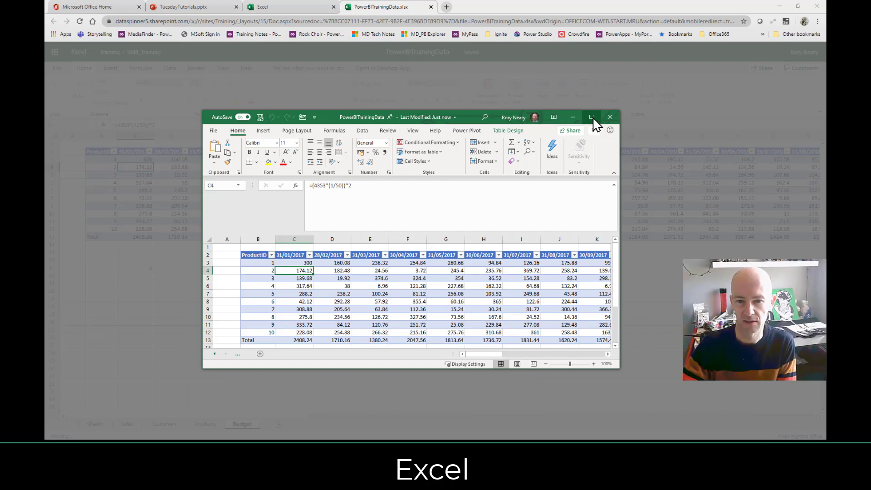
{"action": "left_click", "coordinate": [589, 120]}
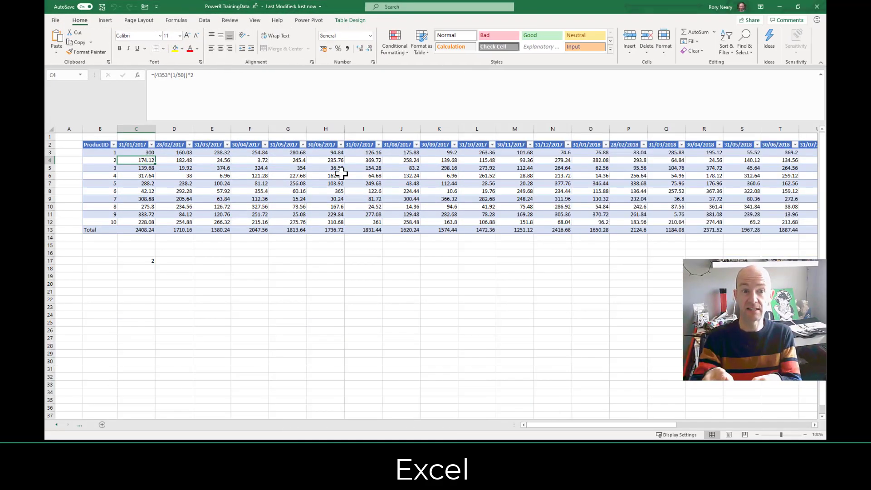
Change C3 to 900 so the January total reads 3008.24, then close desktop Excel.
{"action": "left_click", "coordinate": [139, 152]}
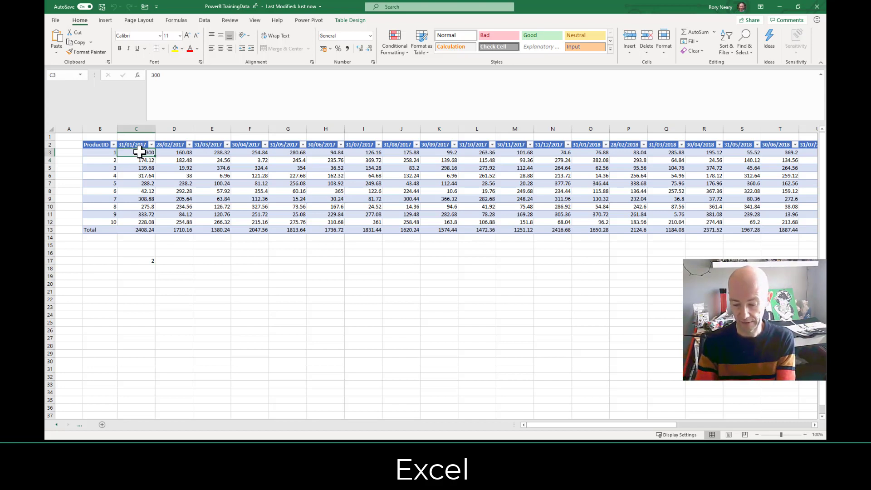
{"action": "type", "text": "300"}
{"action": "key", "text": "Return"}
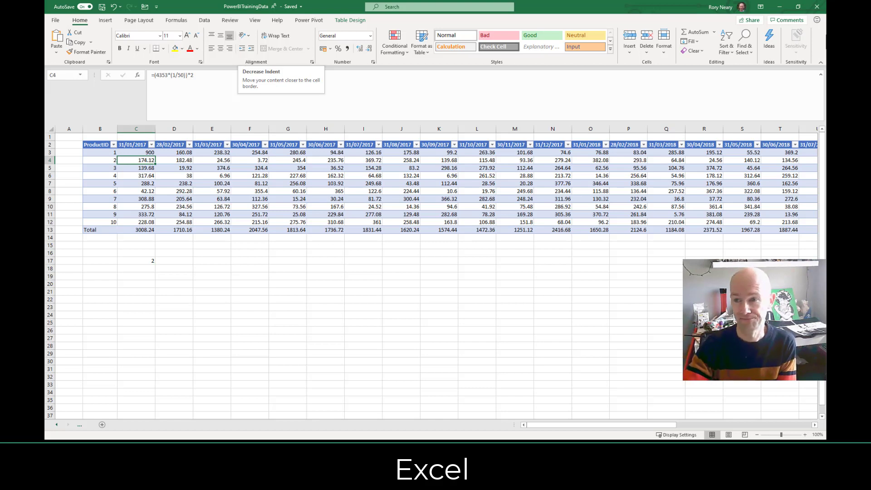
{"action": "left_click", "coordinate": [816, 6]}
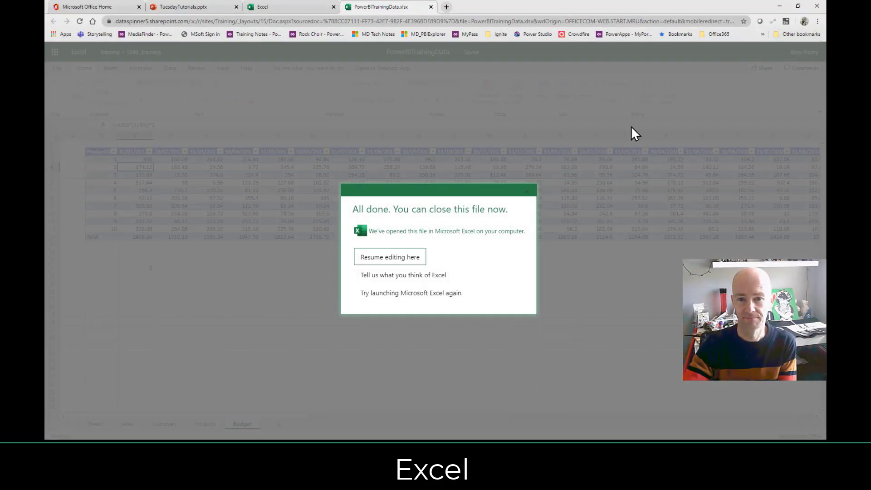
Close the PowerBITrainingData workbook, Excel start page and TuesdayTutorials presentation tabs.
{"action": "left_click", "coordinate": [430, 7]}
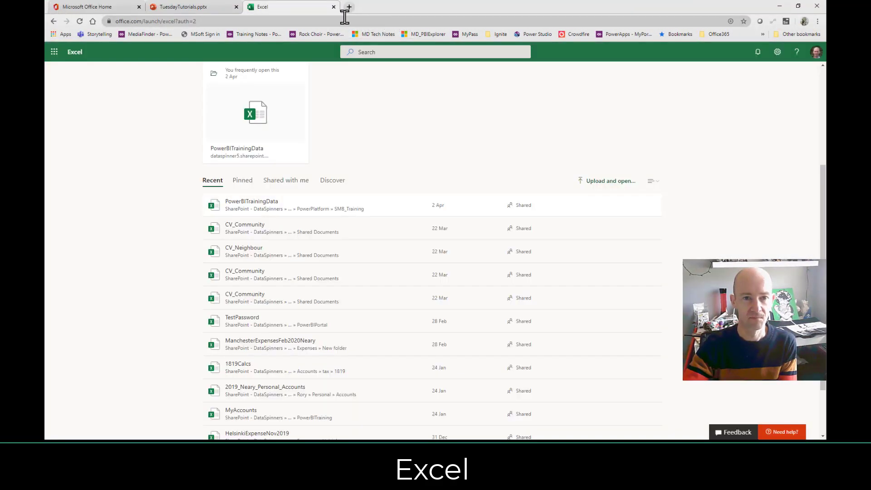
{"action": "left_click", "coordinate": [334, 7]}
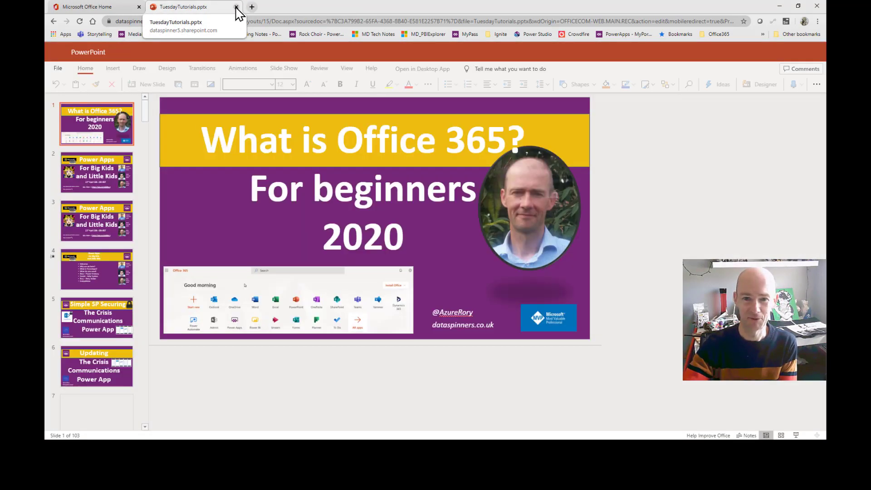
{"action": "left_click", "coordinate": [237, 8]}
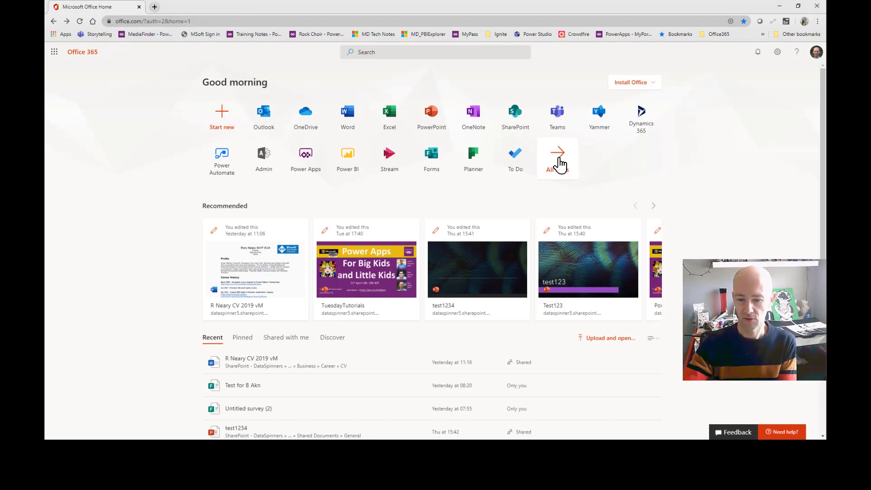
Show the full Office 365 apps list and launch Microsoft Forms in a new tab.
{"action": "left_click", "coordinate": [558, 159]}
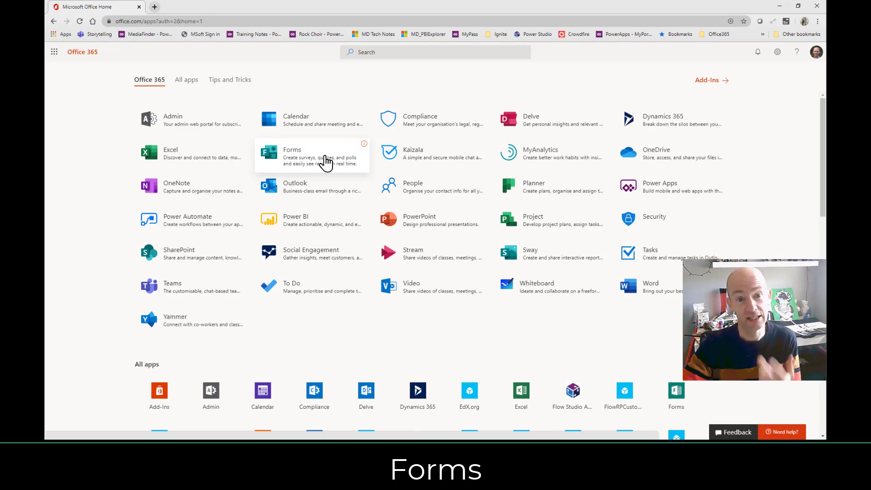
{"action": "left_click", "coordinate": [326, 162]}
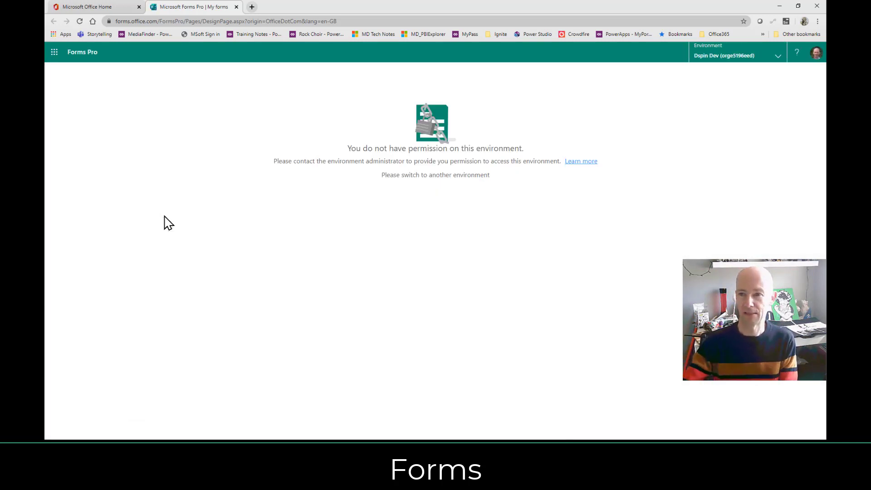
Switch the Forms Pro environment to DataSpinners to show My forms.
{"action": "left_click", "coordinate": [779, 65]}
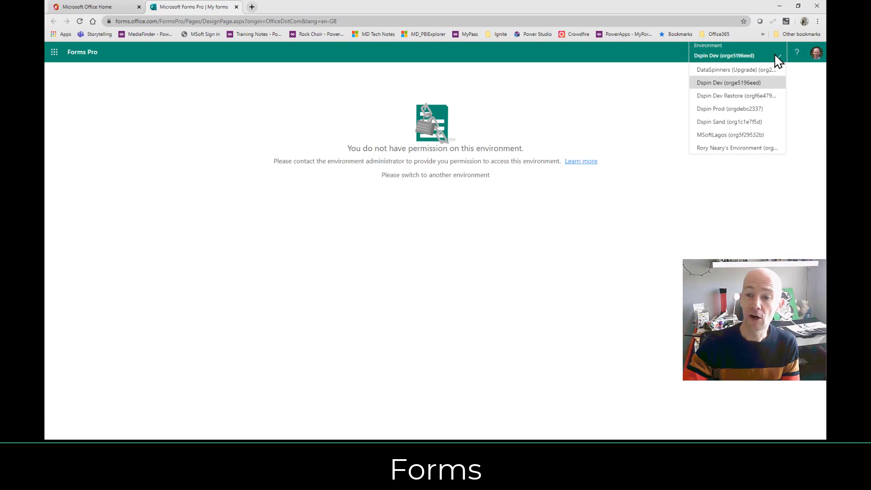
{"action": "left_click", "coordinate": [757, 71]}
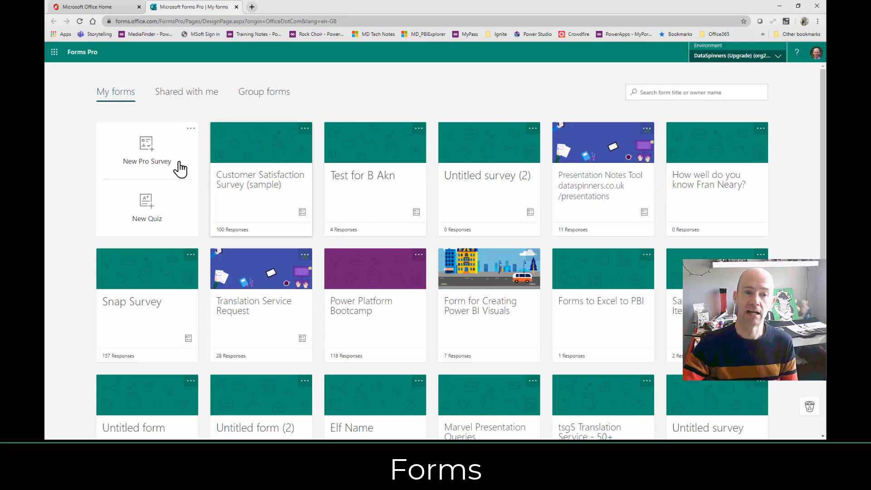
Start a new Pro survey with a text question 'What is your name'.
{"action": "left_click", "coordinate": [141, 163]}
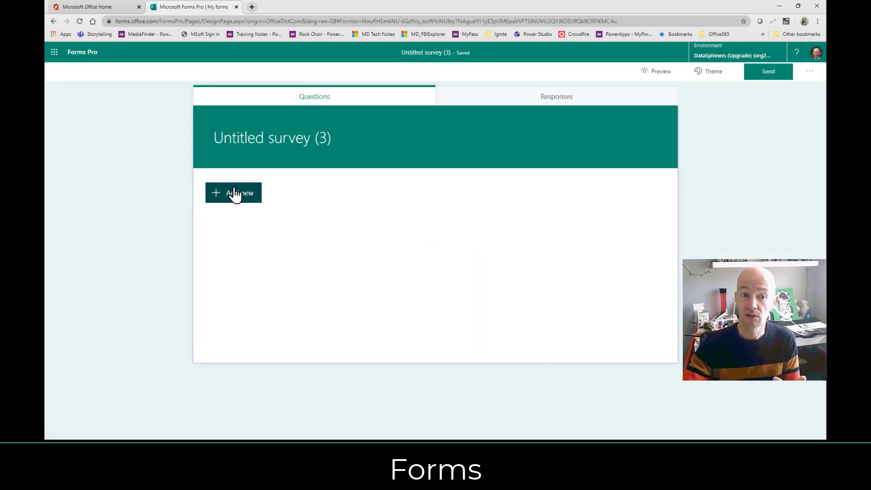
{"action": "left_click", "coordinate": [222, 194]}
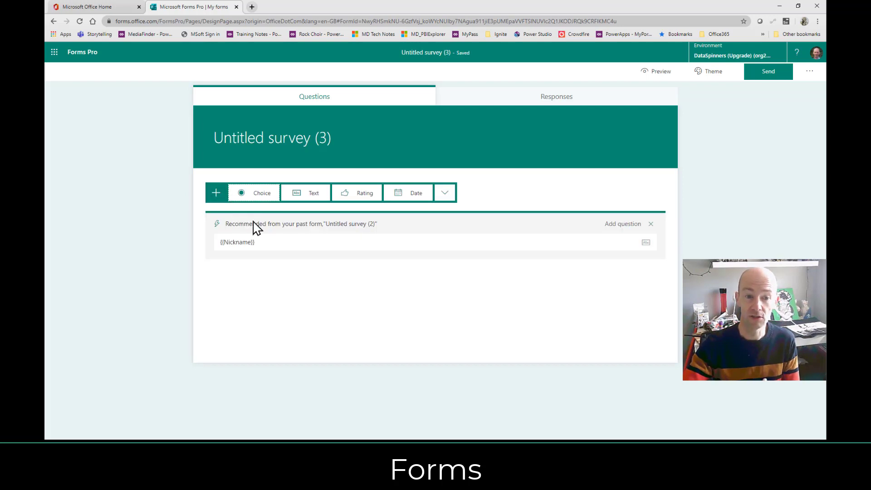
{"action": "left_click", "coordinate": [302, 199]}
{"action": "left_click", "coordinate": [257, 220]}
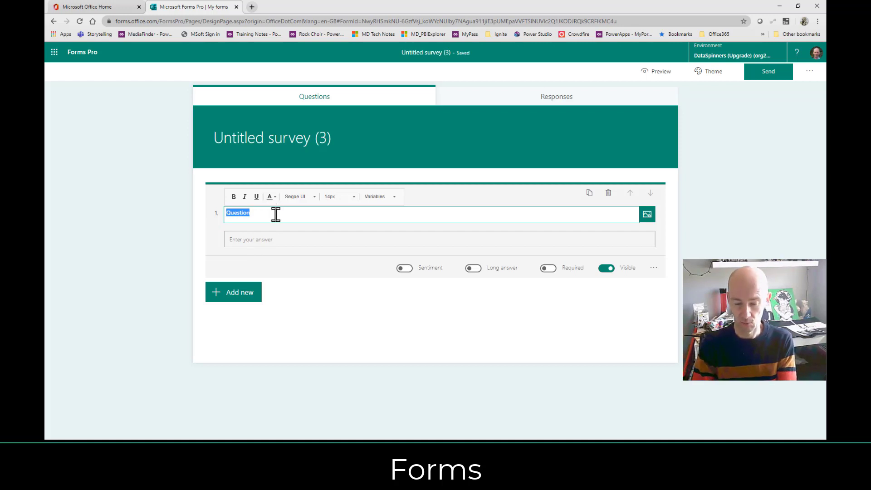
{"action": "type", "text": "What is your na"}
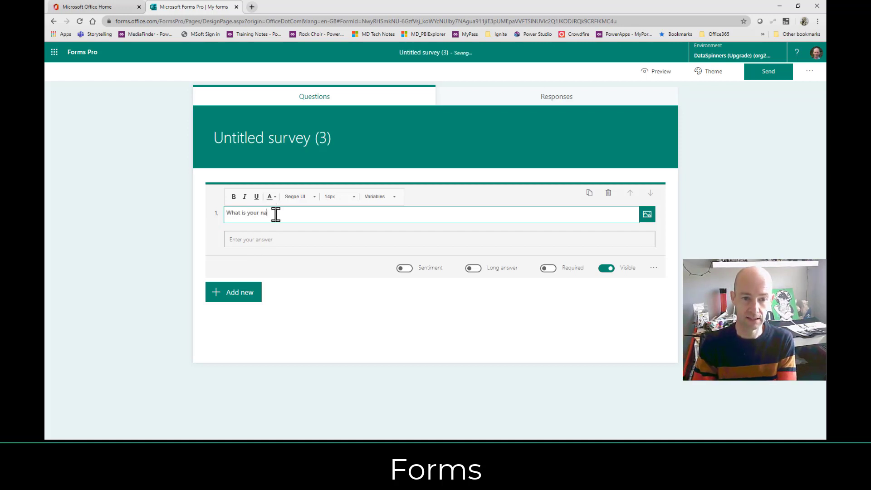
{"action": "type", "text": "me"}
Add a five-star rating question as the survey's second question.
{"action": "left_click", "coordinate": [241, 295]}
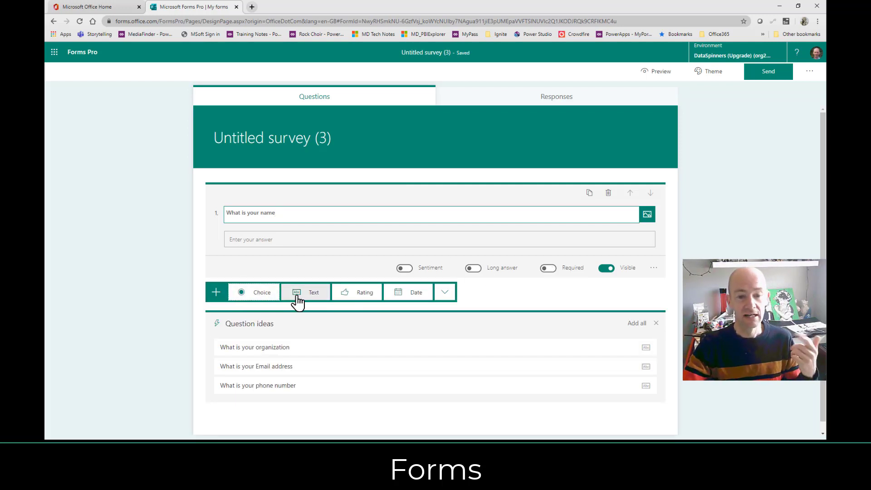
{"action": "left_click", "coordinate": [352, 295]}
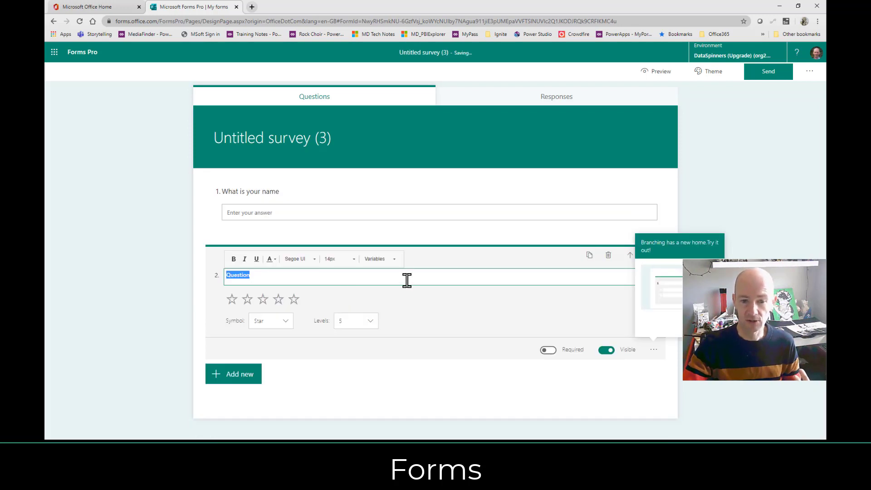
{"action": "left_click", "coordinate": [389, 374]}
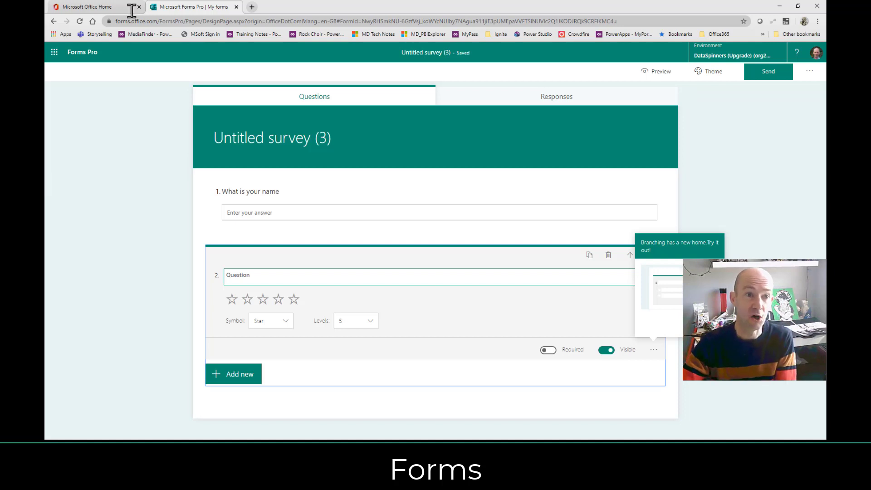
Return to the Office 365 apps page and launch the Kaizala Management Portal.
{"action": "left_click", "coordinate": [107, 9]}
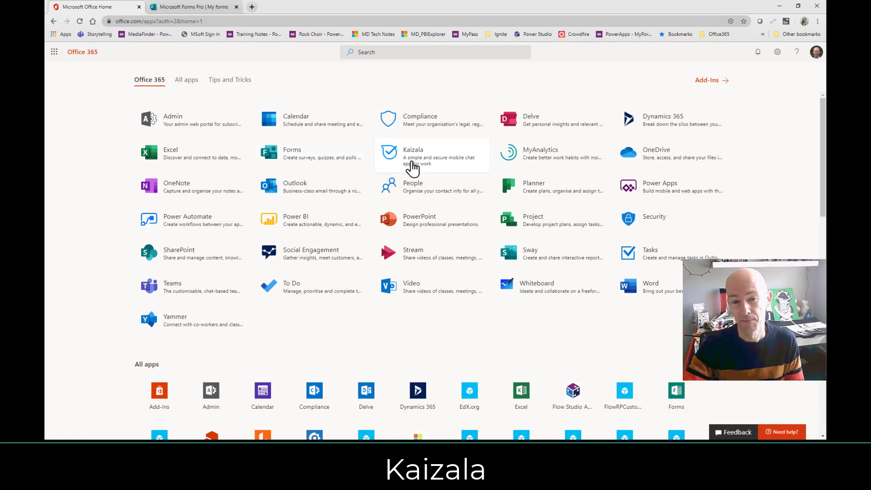
{"action": "left_click", "coordinate": [412, 168]}
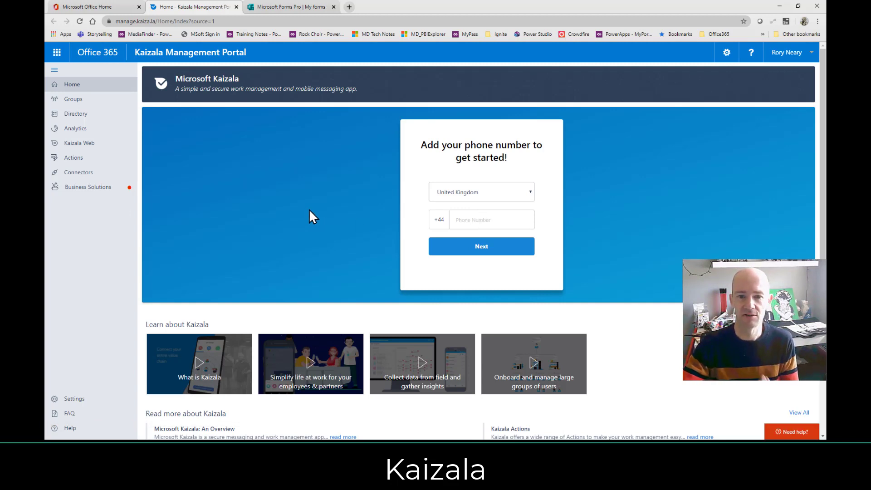
Keep United Kingdom as the Kaizala phone country, then close the Forms Pro and Kaizala tabs.
{"action": "left_click", "coordinate": [517, 197]}
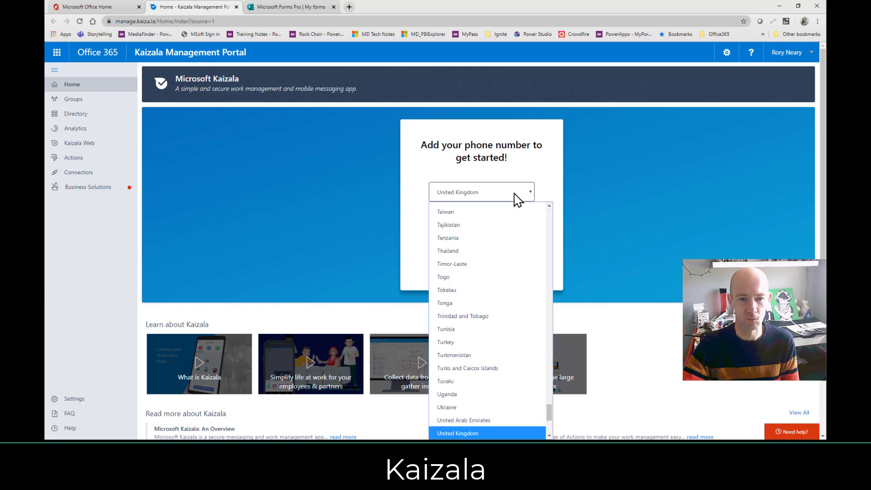
{"action": "left_click", "coordinate": [517, 197]}
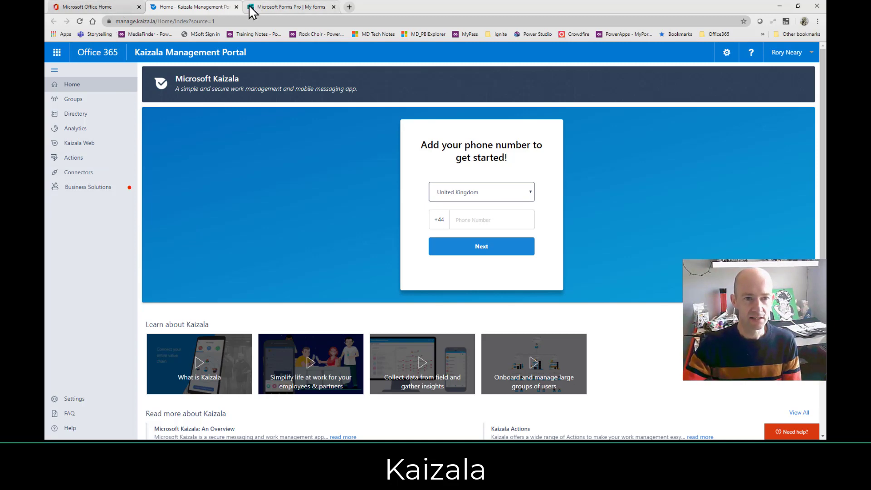
{"action": "left_click", "coordinate": [311, 12]}
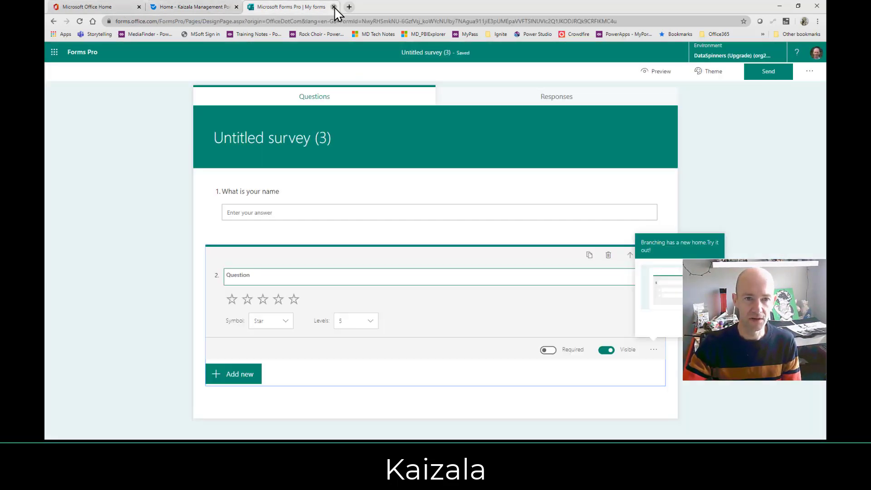
{"action": "left_click", "coordinate": [333, 6]}
{"action": "left_click", "coordinate": [236, 7]}
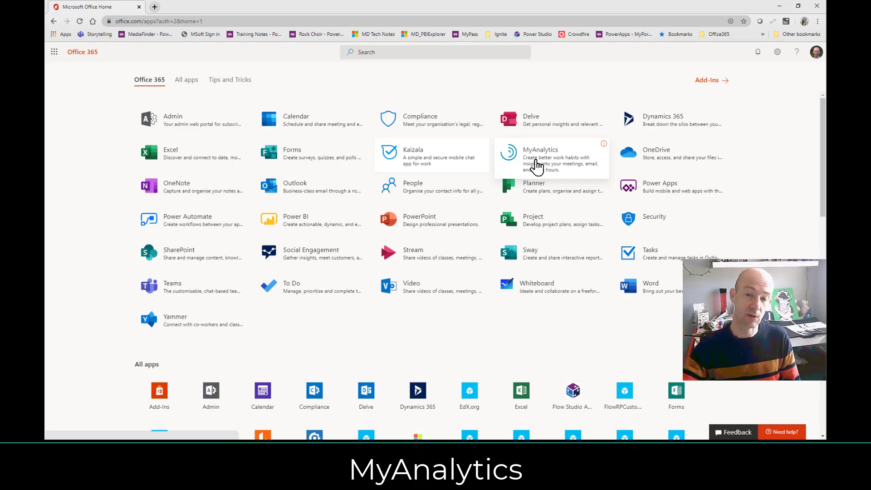
Open MyAnalytics, then close its tab to return to the Office 365 app list.
{"action": "left_click", "coordinate": [535, 161]}
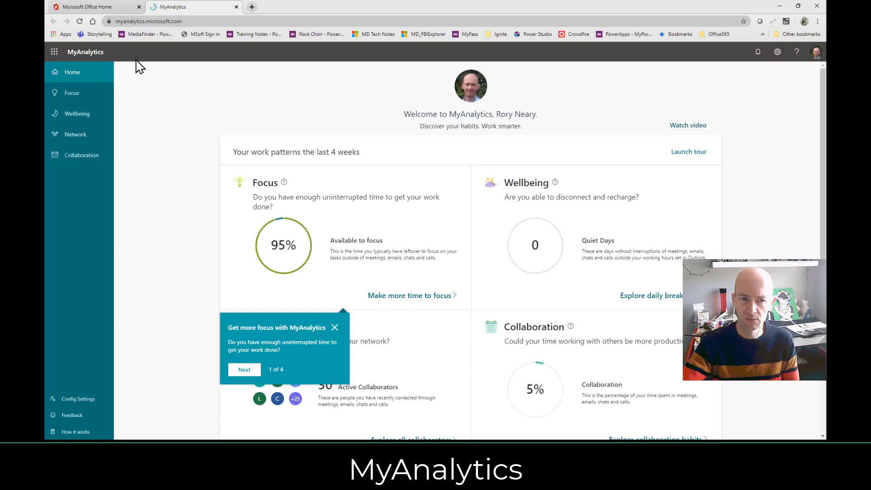
{"action": "left_click", "coordinate": [113, 8]}
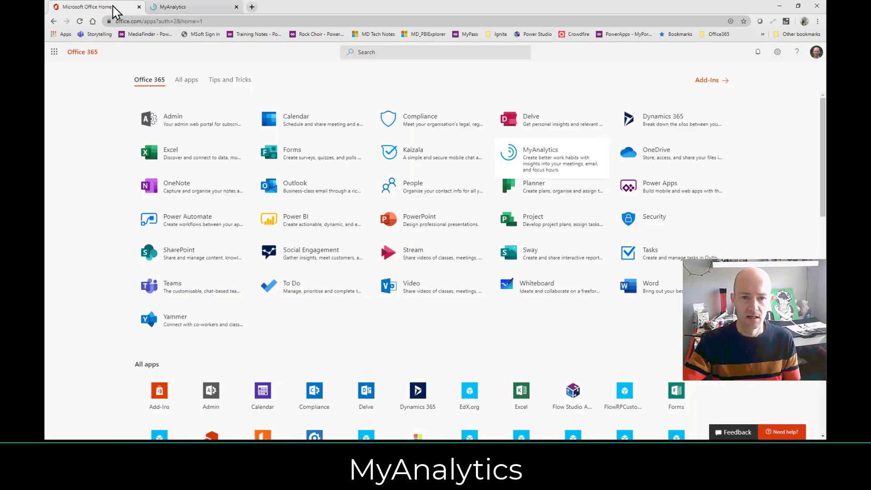
{"action": "left_click", "coordinate": [213, 10]}
{"action": "left_click", "coordinate": [236, 7]}
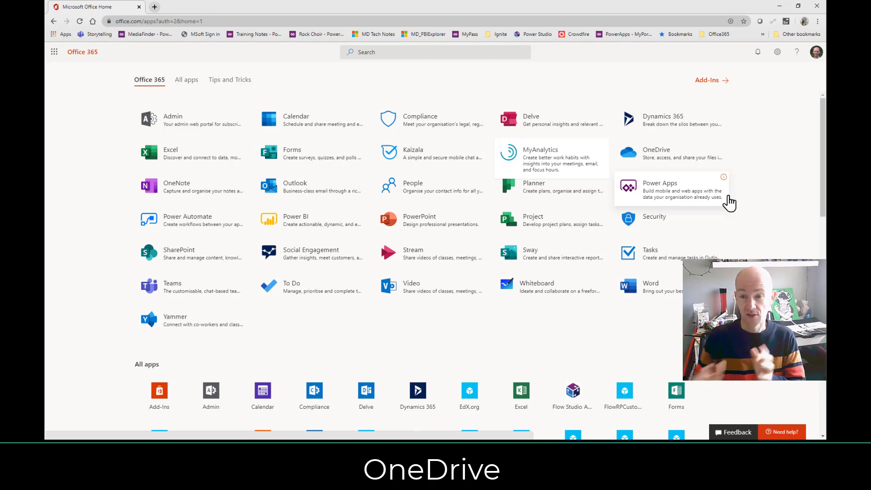
Open OneDrive and browse the Kylo folder's photos and .MOV video.
{"action": "left_click", "coordinate": [667, 163]}
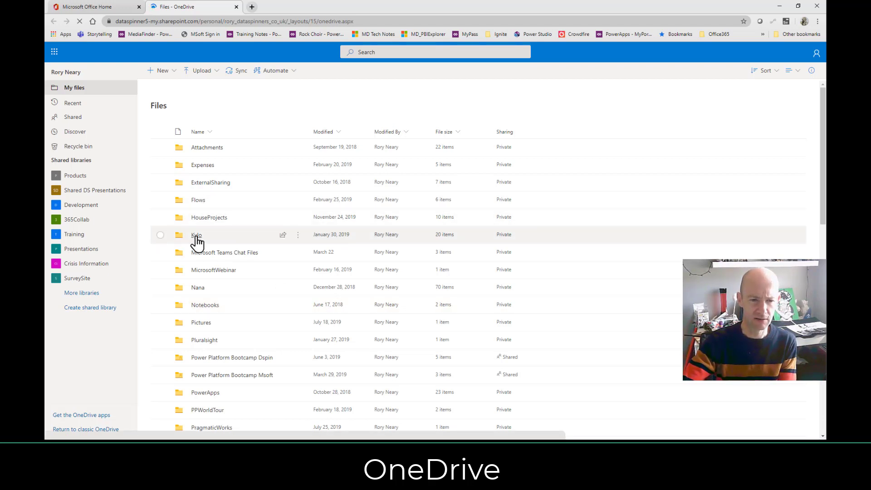
{"action": "left_click", "coordinate": [197, 236]}
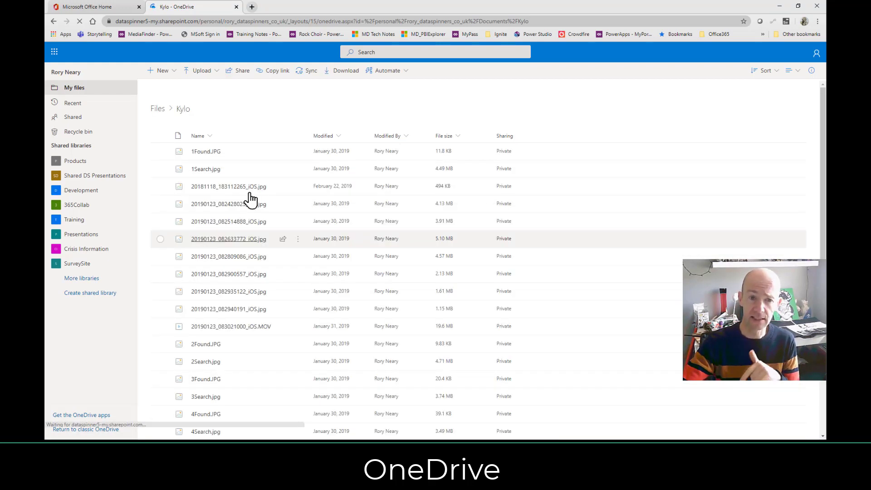
{"action": "scroll", "coordinate": [285, 243], "scroll_direction": "down", "scroll_amount": 1}
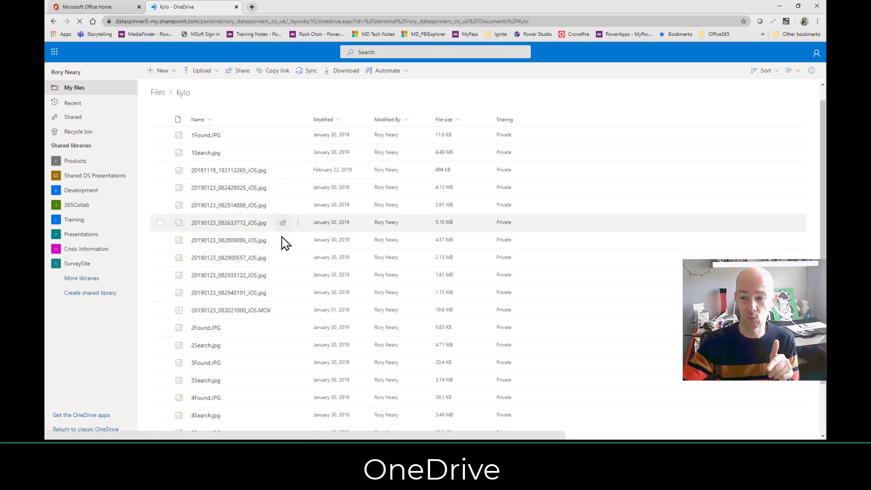
{"action": "scroll", "coordinate": [281, 252], "scroll_direction": "down", "scroll_amount": 3}
{"action": "scroll", "coordinate": [287, 252], "scroll_direction": "up", "scroll_amount": 4}
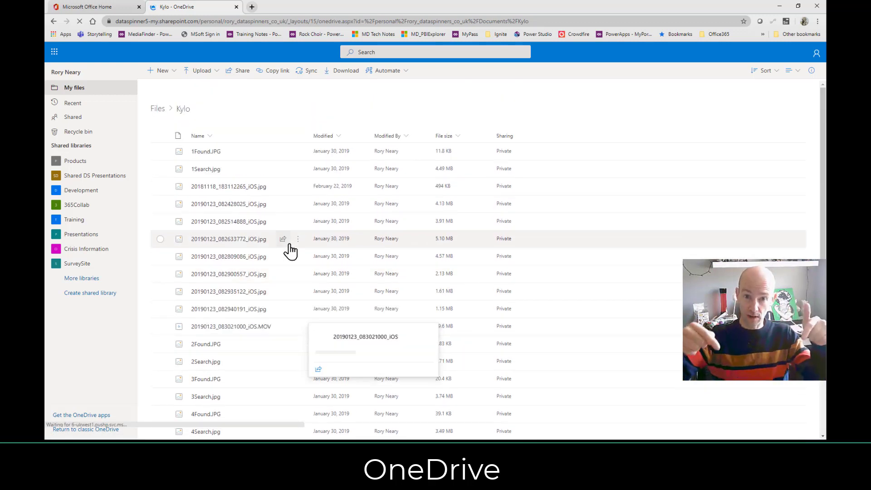
{"action": "mouse_move", "coordinate": [290, 251]}
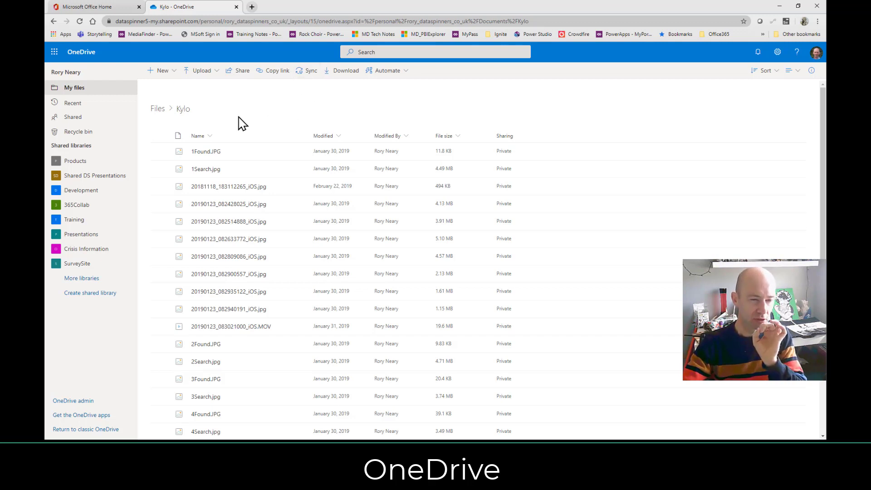
Browse the New and Automate menus for the Kylo folder, then return to Office Home.
{"action": "left_click", "coordinate": [164, 71]}
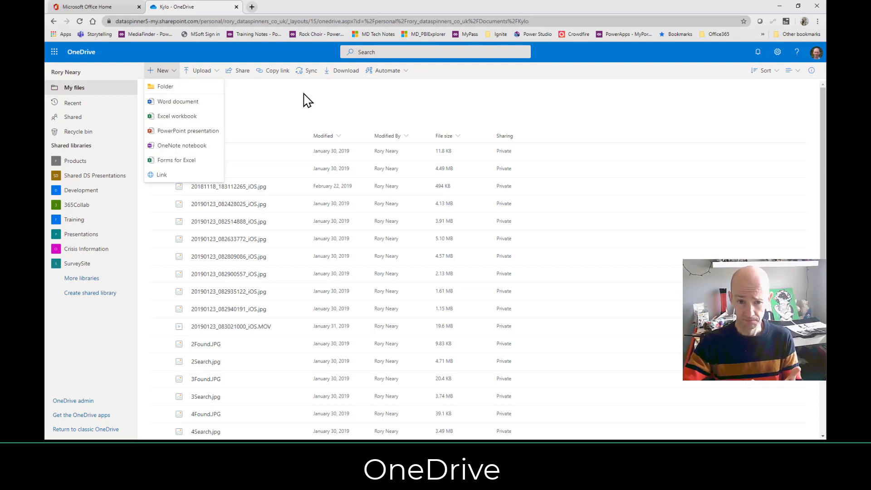
{"action": "left_click", "coordinate": [384, 75]}
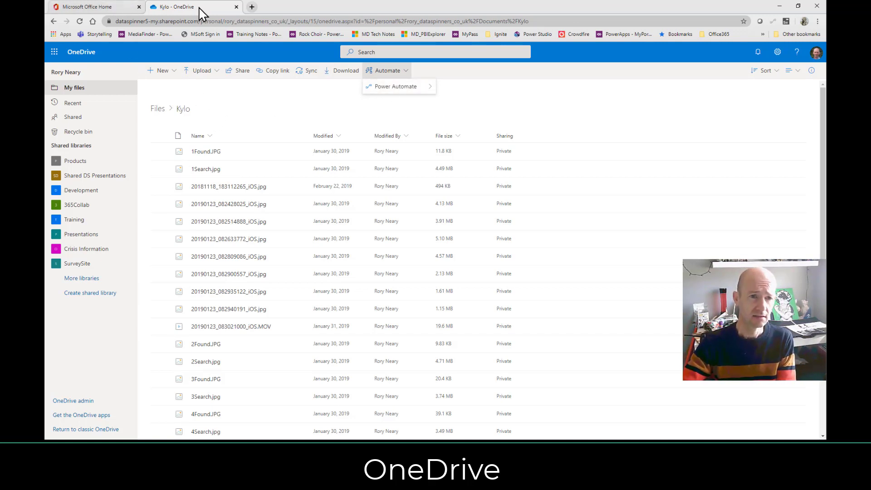
{"action": "left_click", "coordinate": [93, 7]}
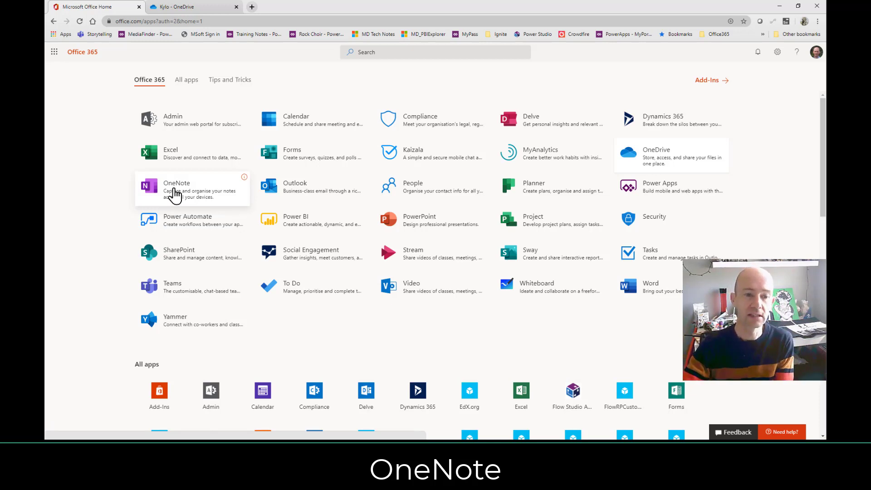
Open OneNote, view a notebook's OneDrive storage location, then return to the recent notebooks list.
{"action": "left_click", "coordinate": [174, 193]}
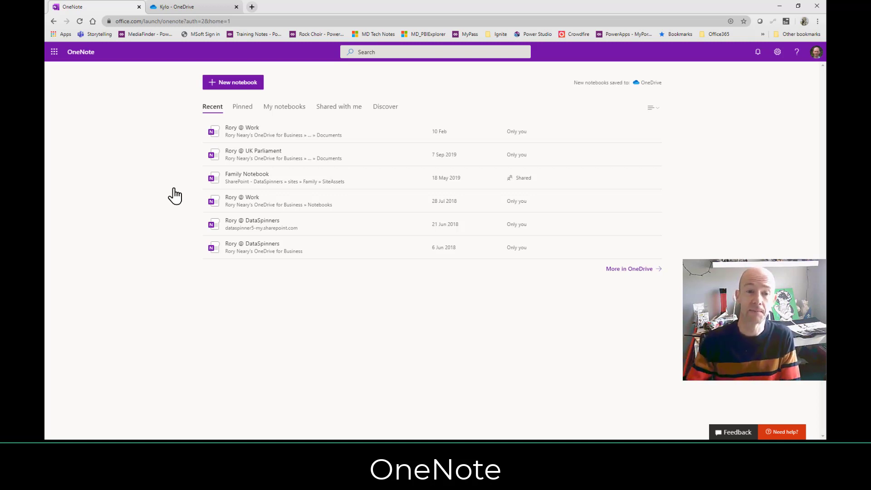
{"action": "left_click", "coordinate": [229, 136]}
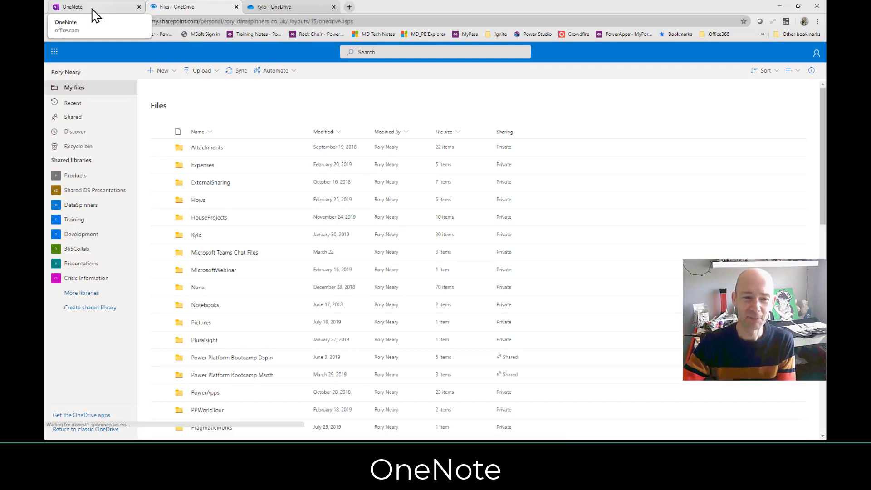
{"action": "left_click", "coordinate": [105, 10]}
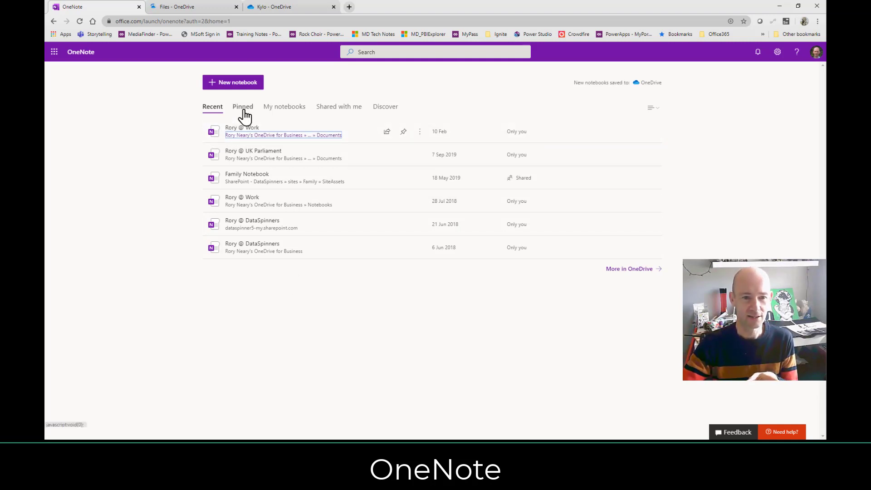
List My notebooks, view the UK Parliament notebook full-screen in desktop OneNote, try search, then minimise.
{"action": "left_click", "coordinate": [285, 109]}
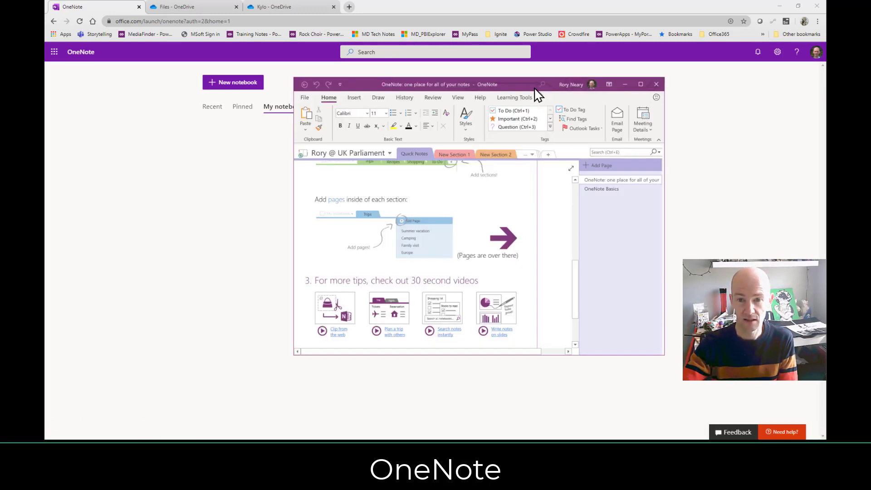
{"action": "left_click", "coordinate": [640, 85]}
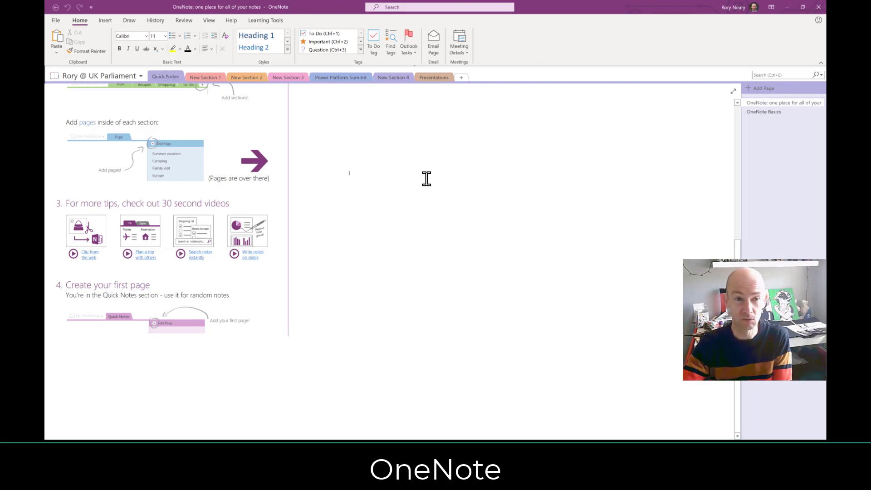
{"action": "left_click", "coordinate": [790, 74]}
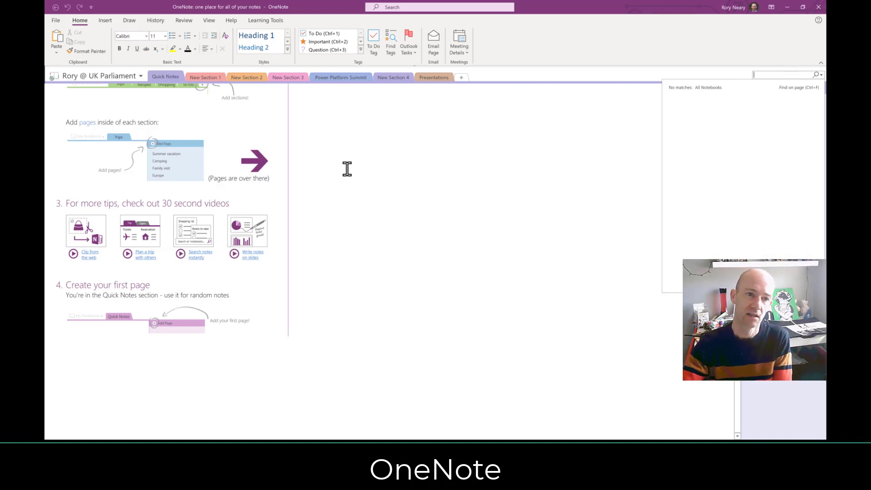
{"action": "left_click", "coordinate": [380, 166]}
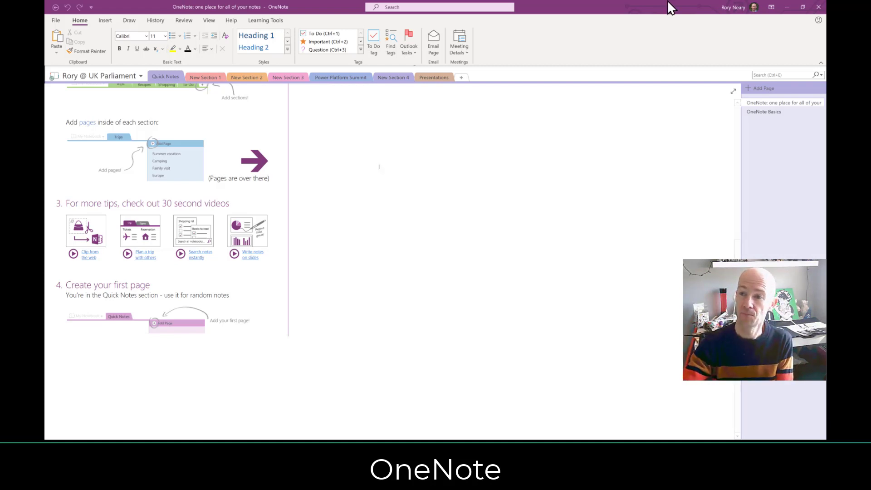
{"action": "left_click", "coordinate": [787, 6]}
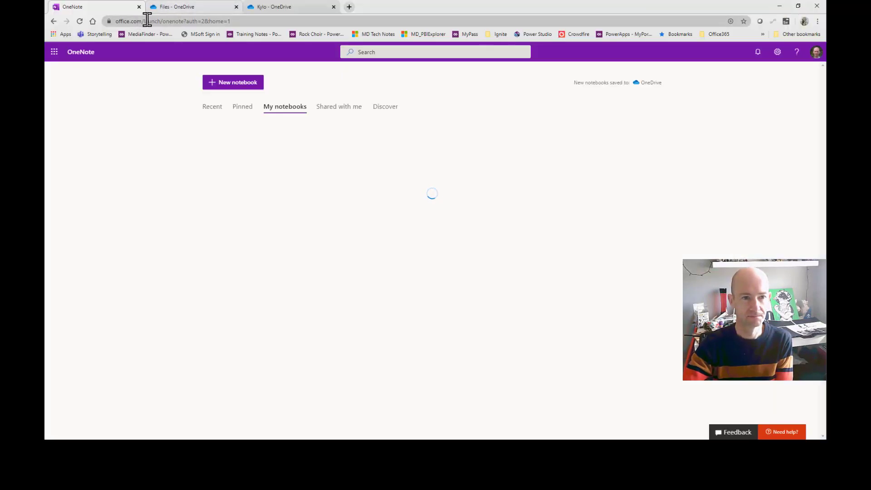
Return to Office Home and close the Kylo and Files OneDrive tabs.
{"action": "left_click", "coordinate": [53, 22]}
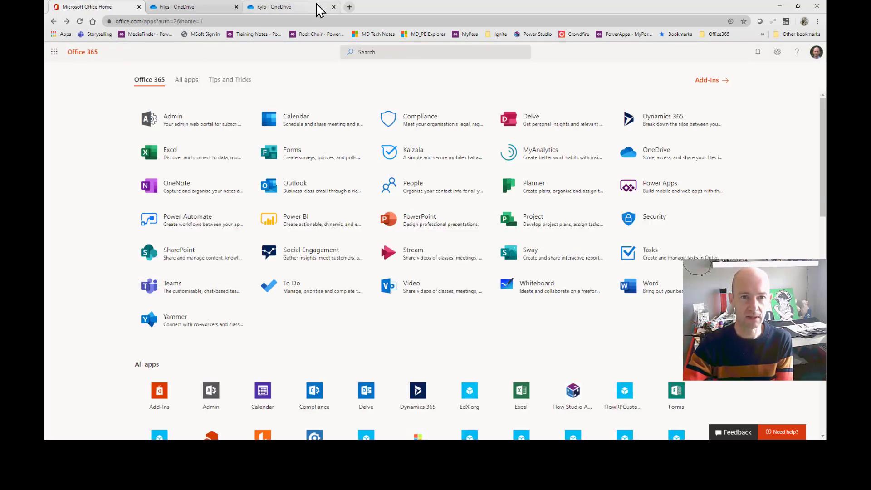
{"action": "left_click", "coordinate": [334, 6]}
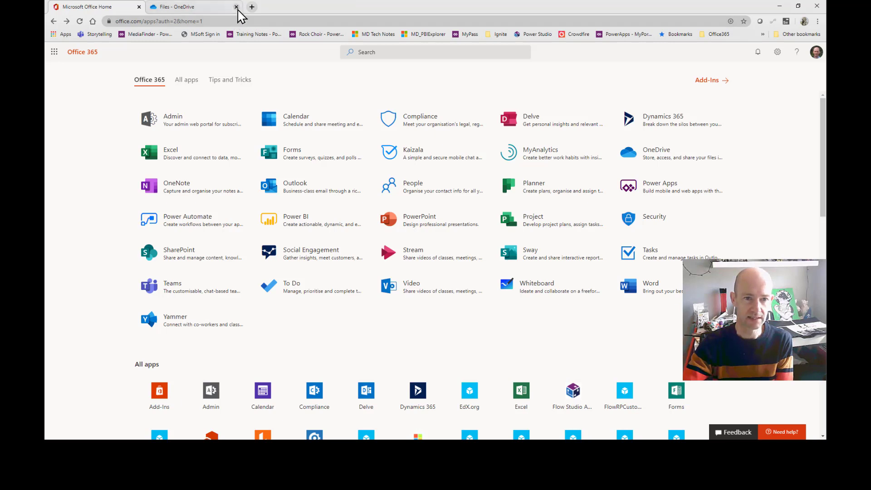
{"action": "left_click", "coordinate": [235, 7]}
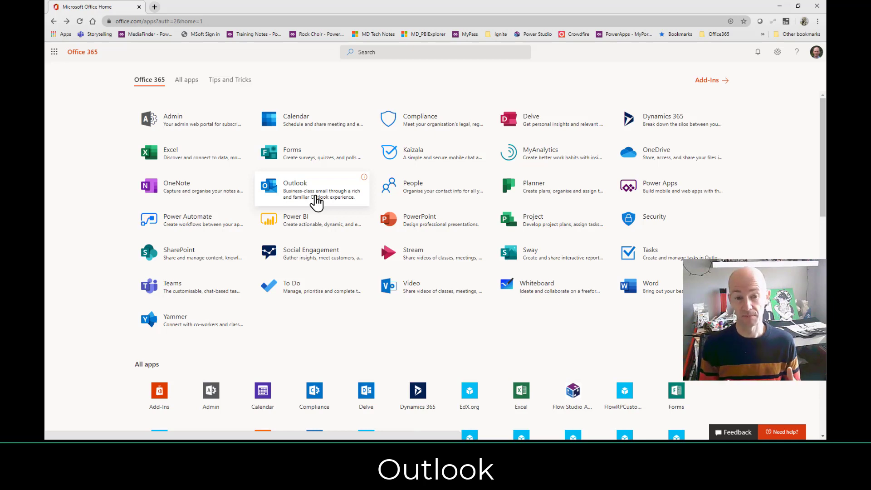
Open the Outlook web inbox and bring the desktop Outlook window back up.
{"action": "left_click", "coordinate": [316, 203]}
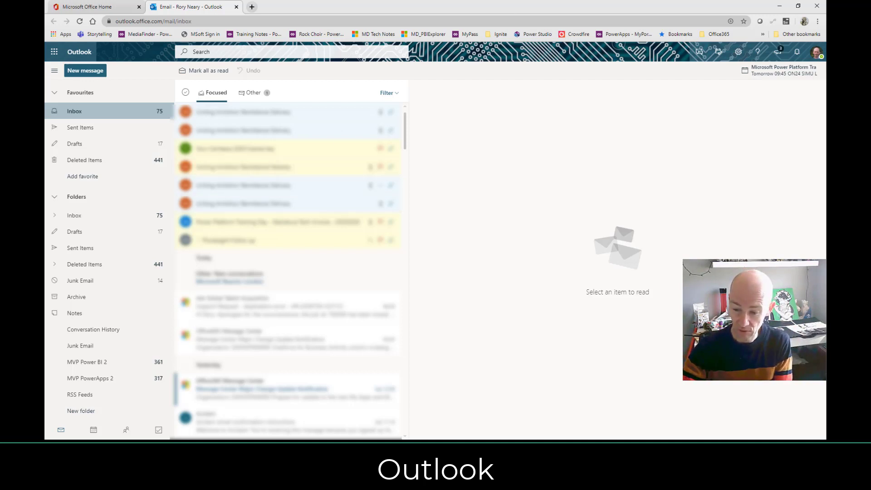
{"action": "left_click", "coordinate": [571, 480]}
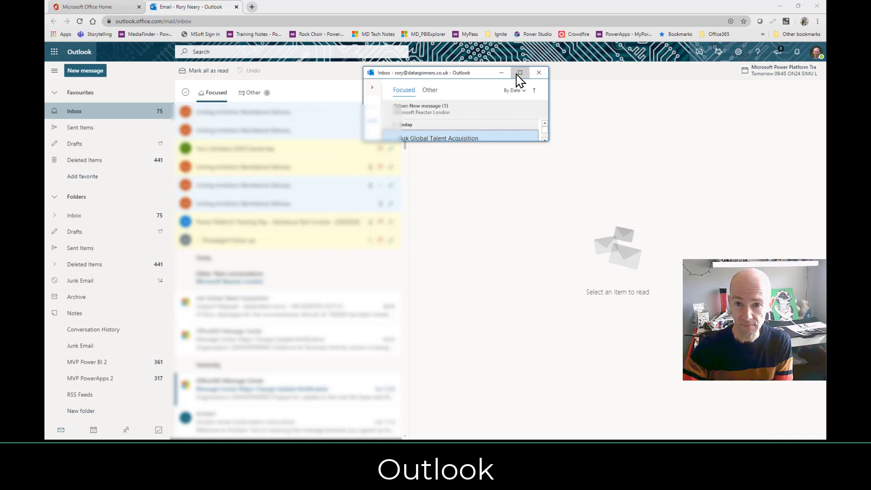
Maximise desktop Outlook on the work mailbox inbox and point at the Calendar icon.
{"action": "left_click", "coordinate": [516, 74]}
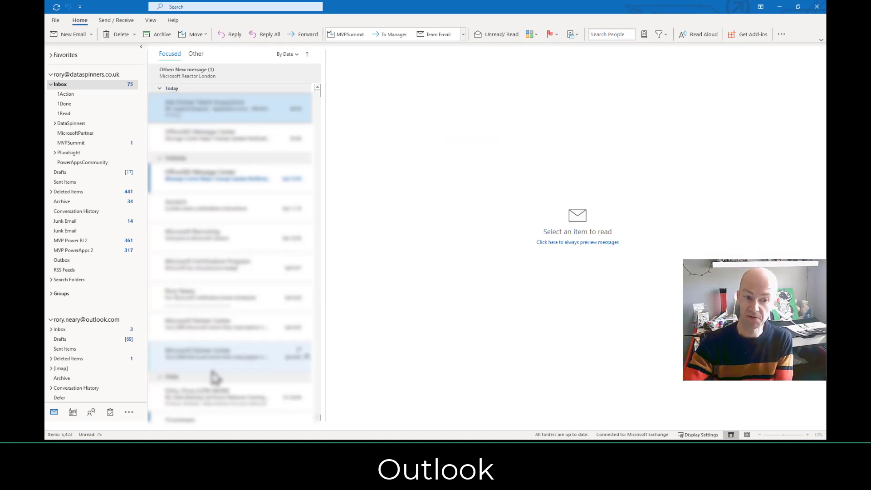
{"action": "mouse_move", "coordinate": [71, 415]}
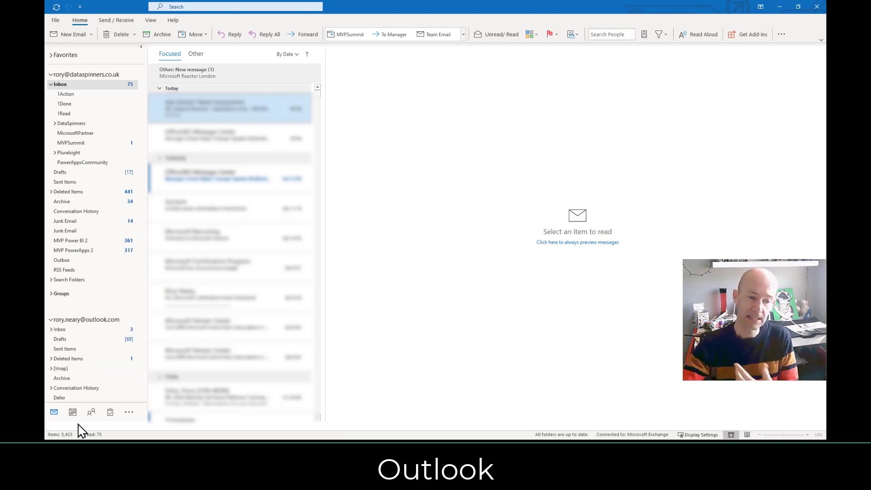
{"action": "mouse_move", "coordinate": [71, 415]}
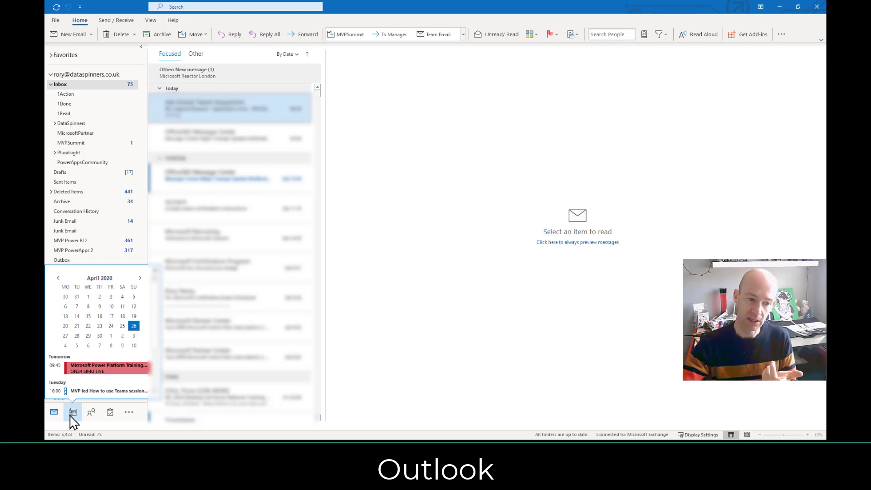
Draft a new Teams meeting Test123 for Thursday 23 April 2020, 08:00–08:30, from the calendar.
{"action": "left_click", "coordinate": [72, 412]}
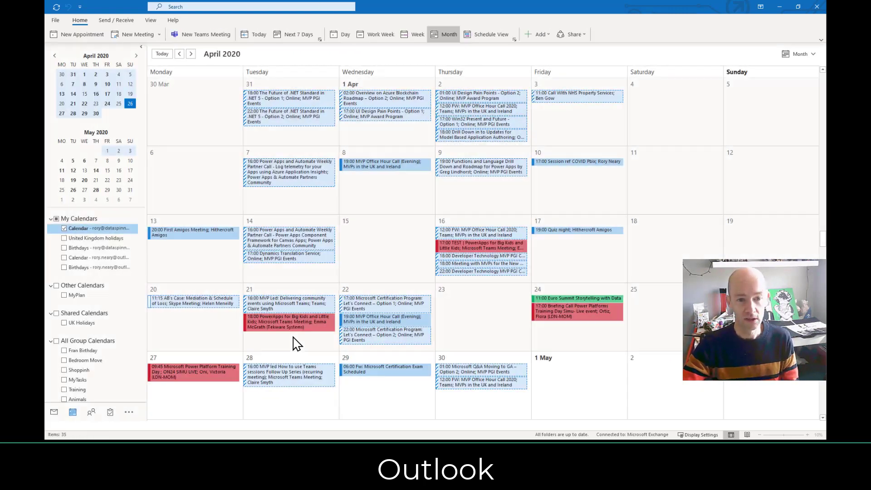
{"action": "left_click", "coordinate": [458, 303]}
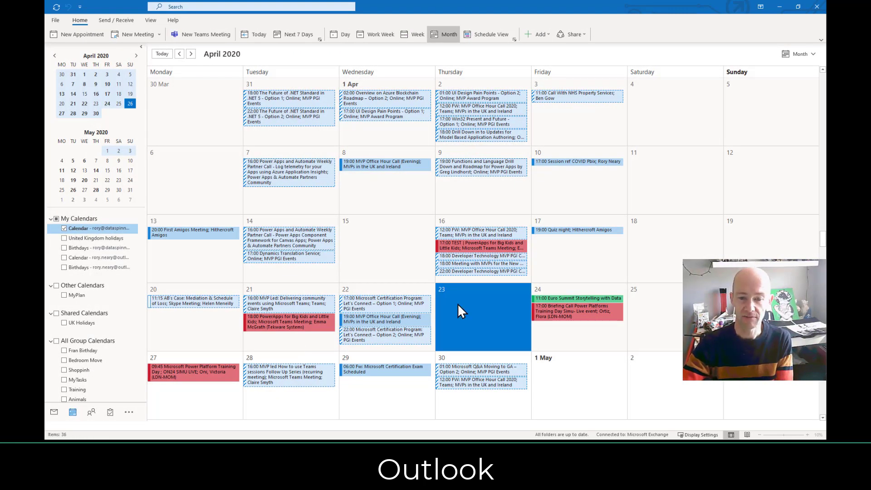
{"action": "left_click", "coordinate": [457, 303]}
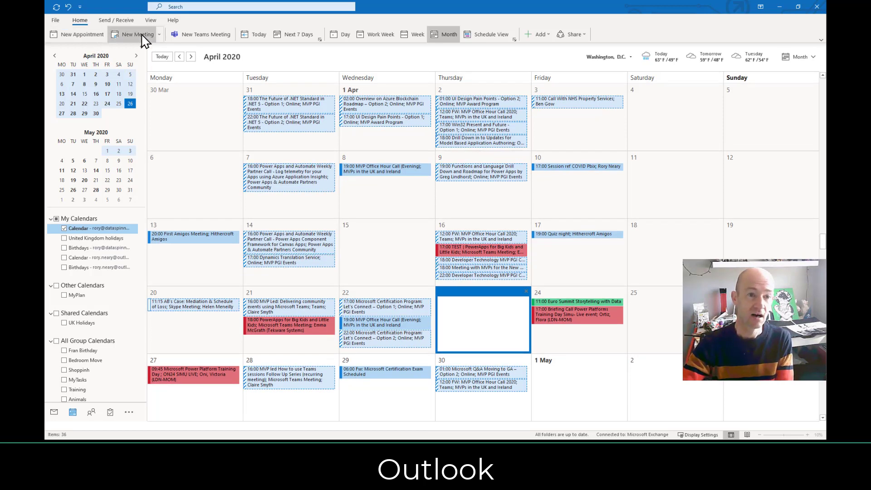
{"action": "left_click", "coordinate": [159, 35]}
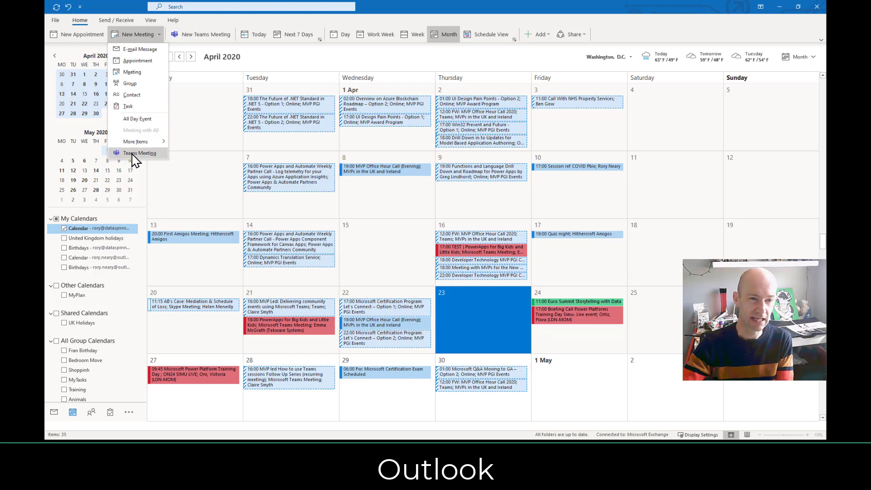
{"action": "left_click", "coordinate": [130, 35]}
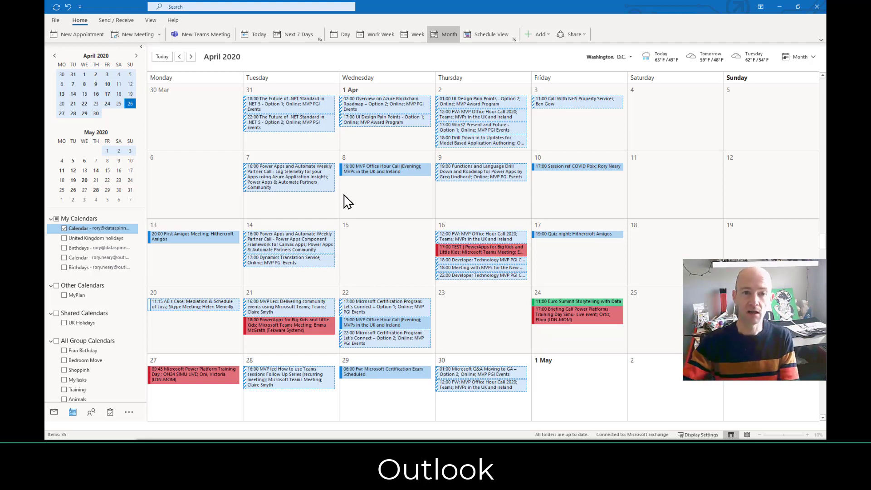
{"action": "left_click", "coordinate": [465, 319]}
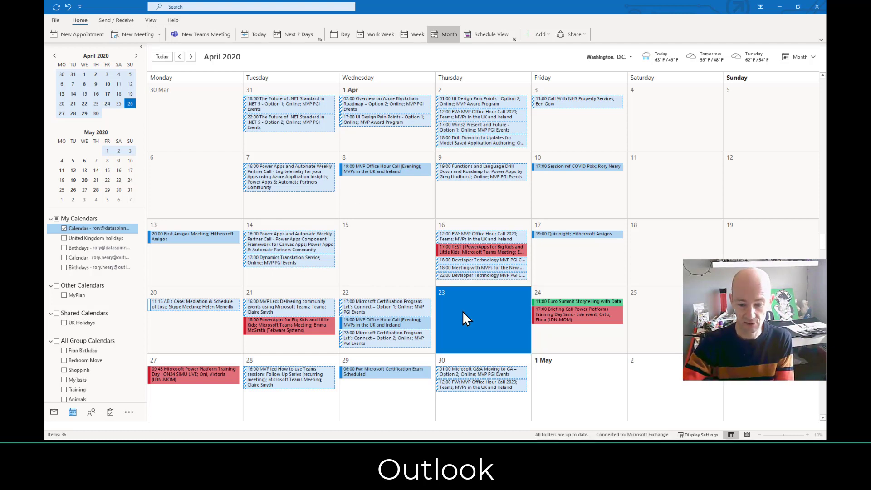
{"action": "left_click", "coordinate": [466, 319]}
{"action": "left_click_drag", "start_coordinate": [471, 426], "coordinate": [573, 86]}
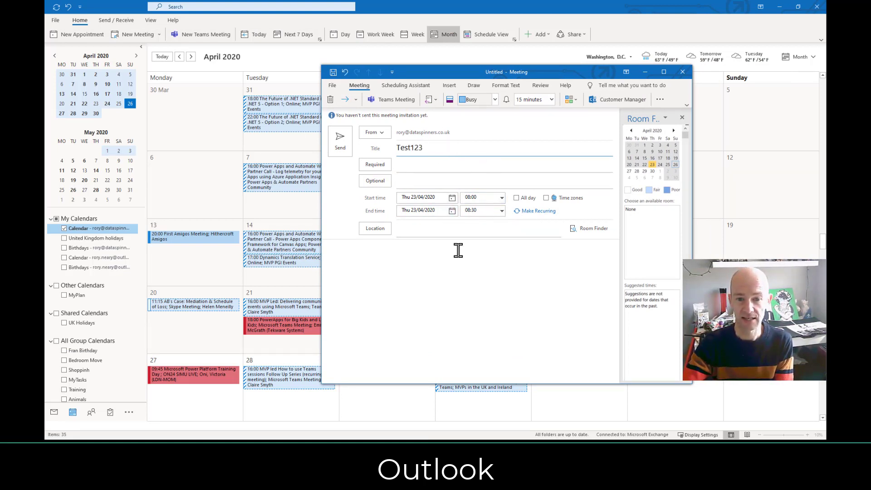
Apply the Test123 title, maximise the meeting window and add a Teams meeting link.
{"action": "left_click", "coordinate": [421, 264]}
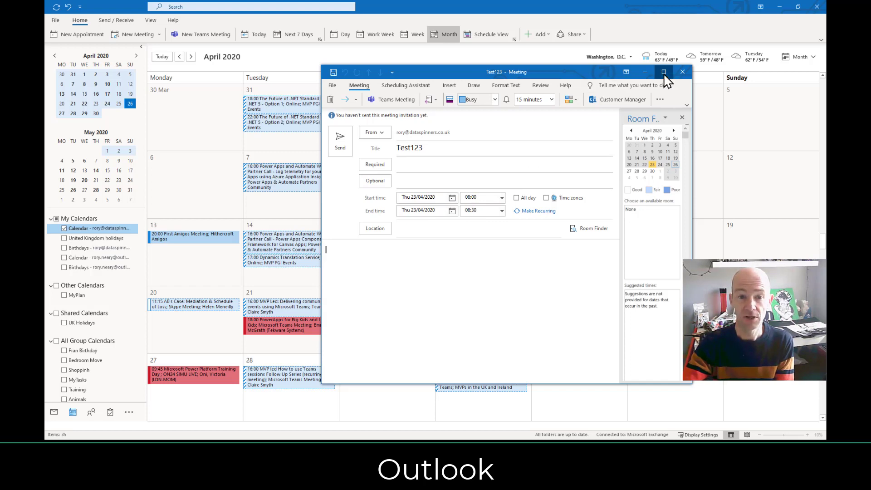
{"action": "left_click", "coordinate": [664, 72]}
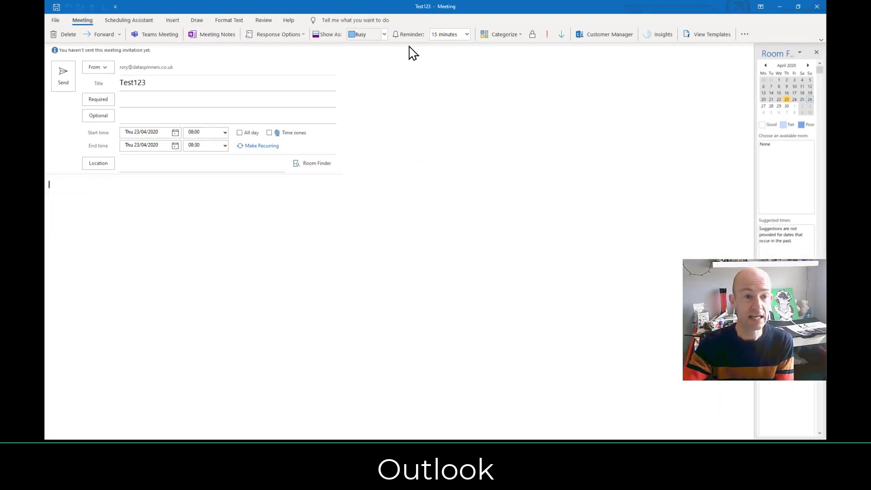
{"action": "left_click", "coordinate": [165, 39]}
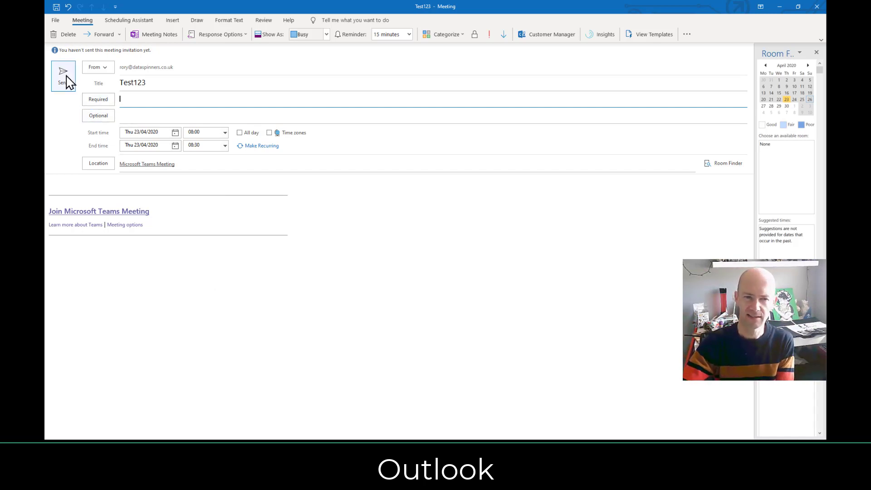
Add the 'test' contact as required attendee, send the past-dated invite anyway, and minimise Outlook.
{"action": "type", "text": "tester"}
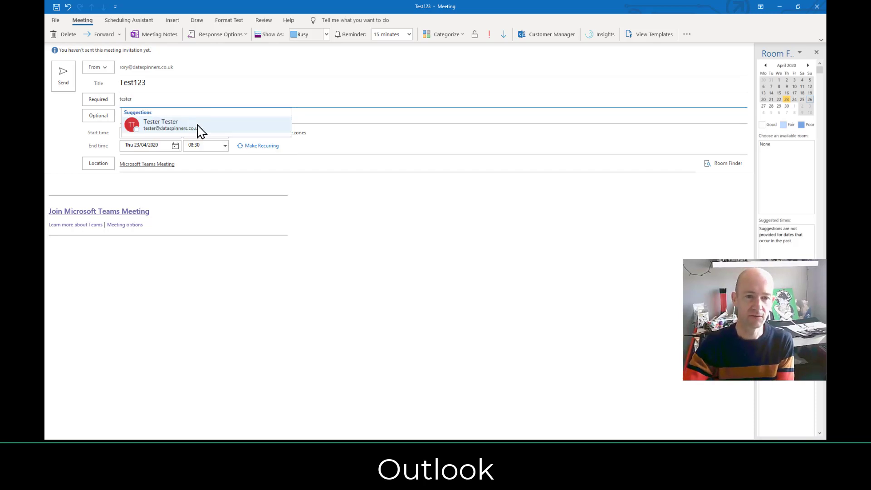
{"action": "left_click", "coordinate": [196, 127]}
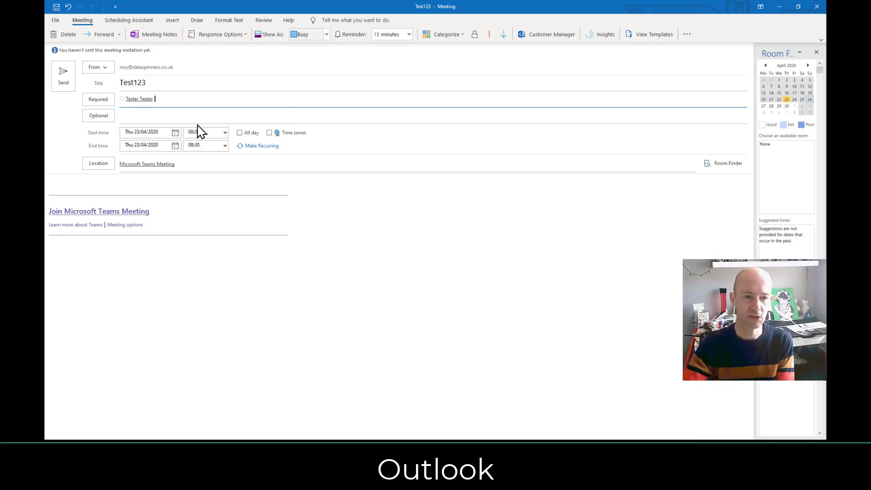
{"action": "left_click", "coordinate": [62, 83]}
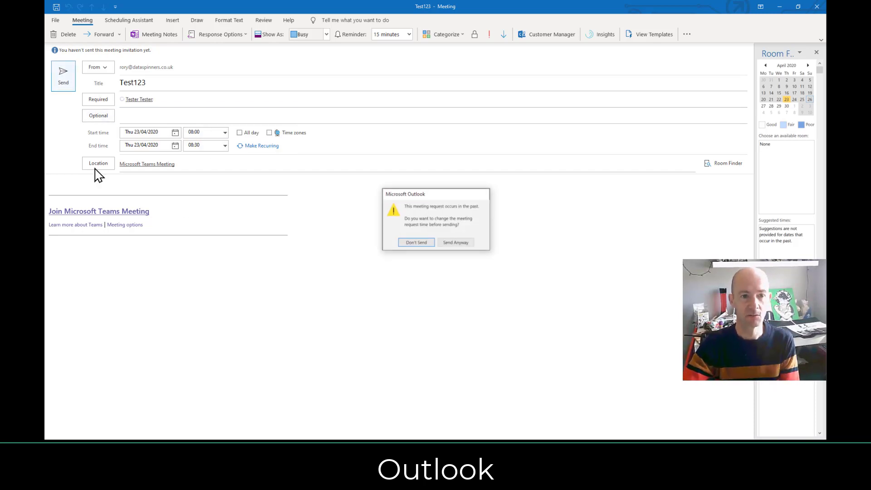
{"action": "left_click", "coordinate": [455, 242]}
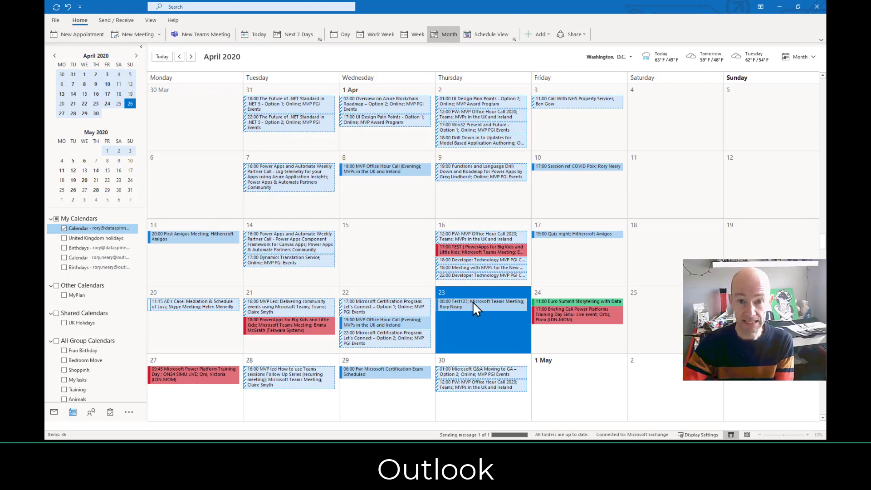
{"action": "mouse_move", "coordinate": [474, 304]}
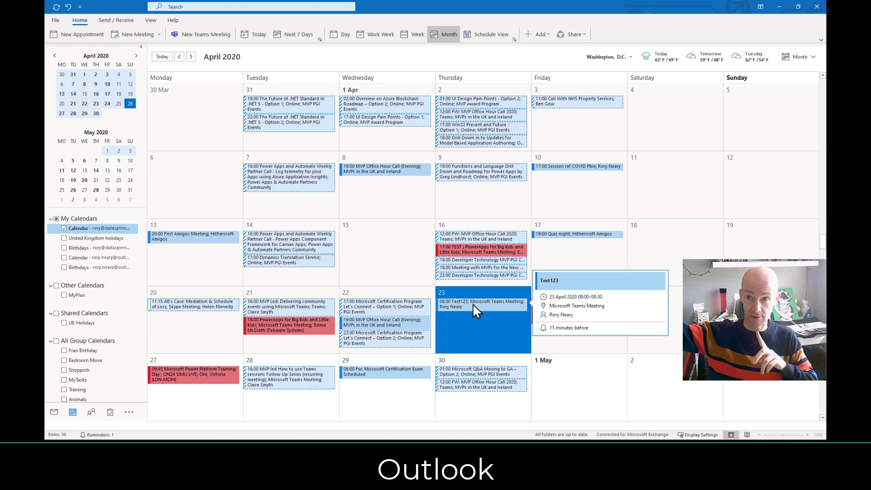
{"action": "left_click", "coordinate": [779, 7]}
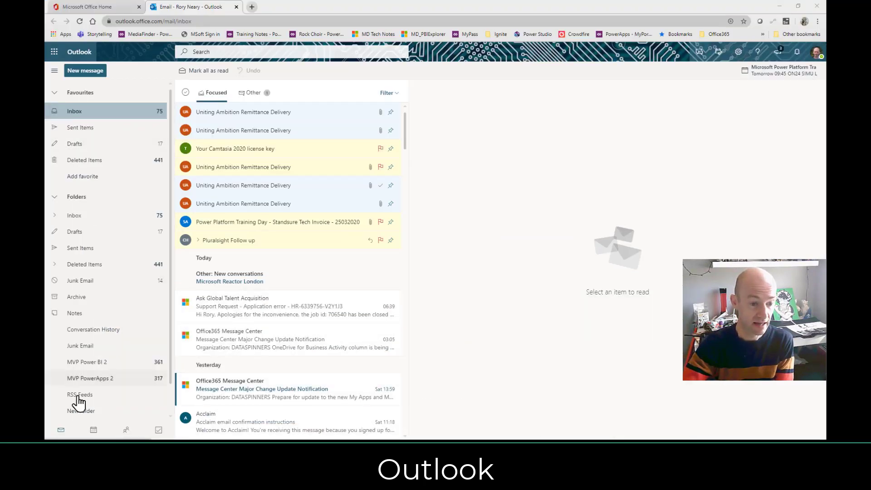
Open the web April calendar and show the Test123 meeting card on 23 April.
{"action": "left_click", "coordinate": [95, 430]}
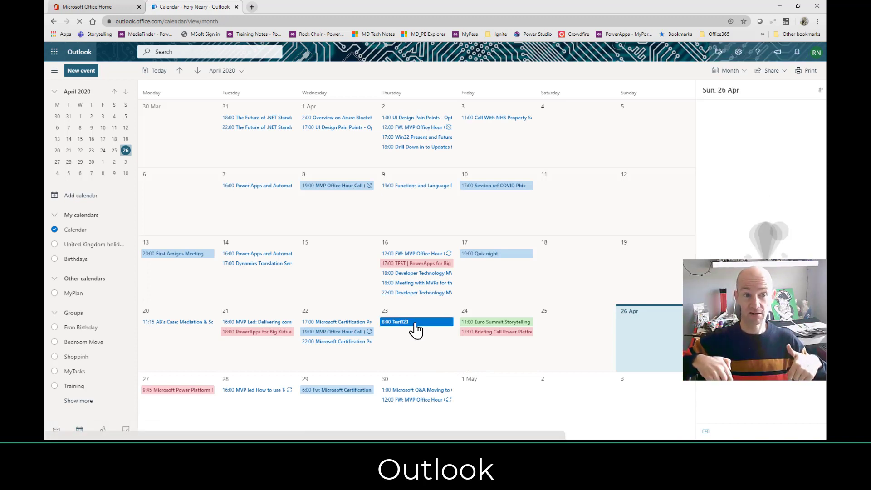
{"action": "left_click", "coordinate": [414, 328]}
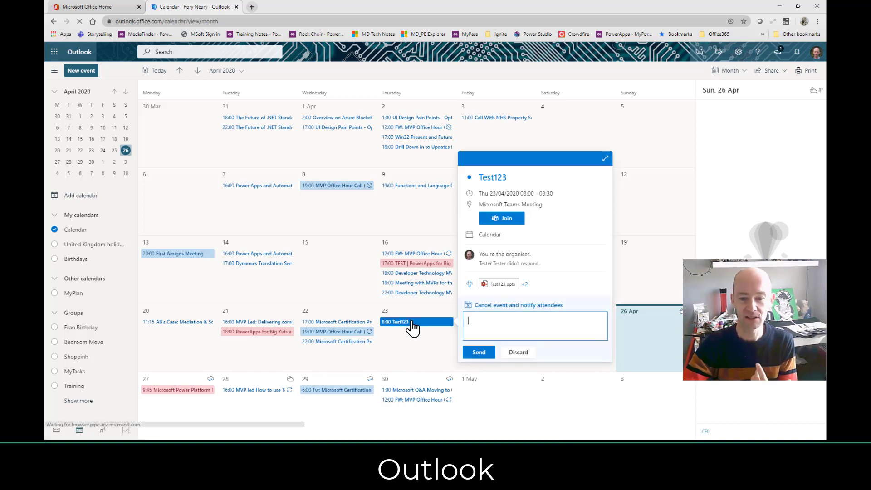
{"action": "left_click", "coordinate": [519, 354]}
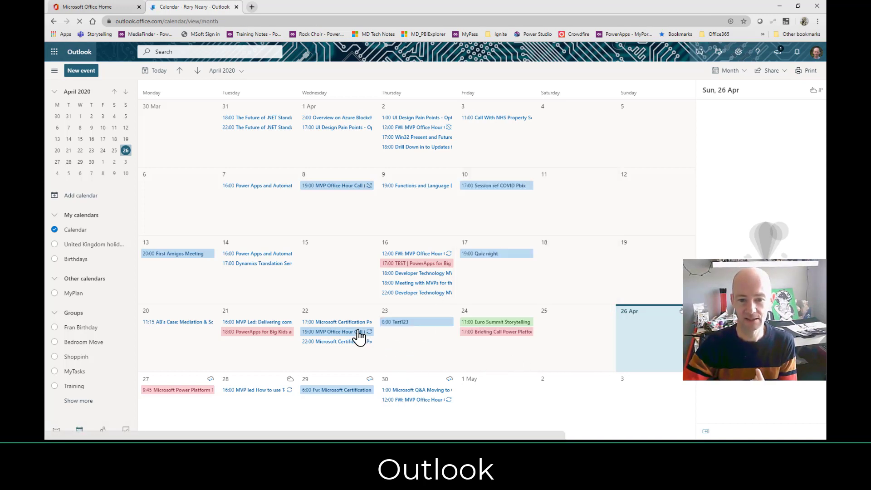
{"action": "left_click", "coordinate": [403, 323]}
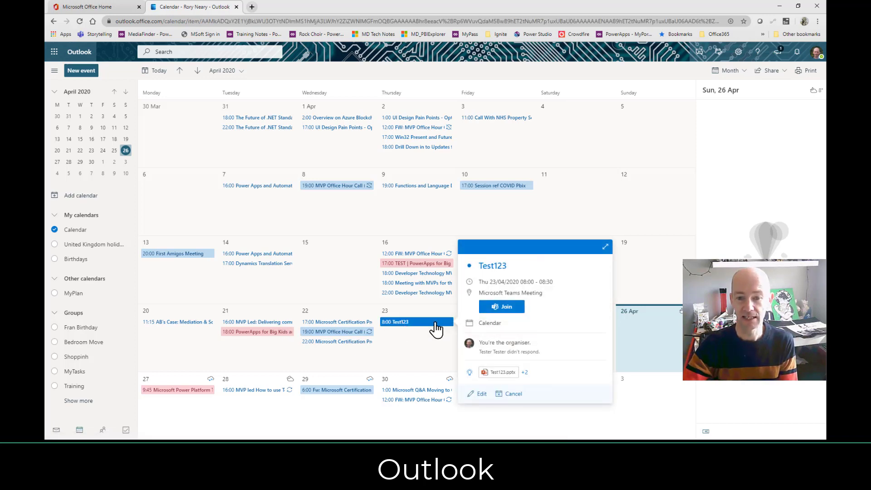
Open the full Test123 event, join via the Teams web page without the desktop app, then return to Office Home.
{"action": "left_click", "coordinate": [509, 312]}
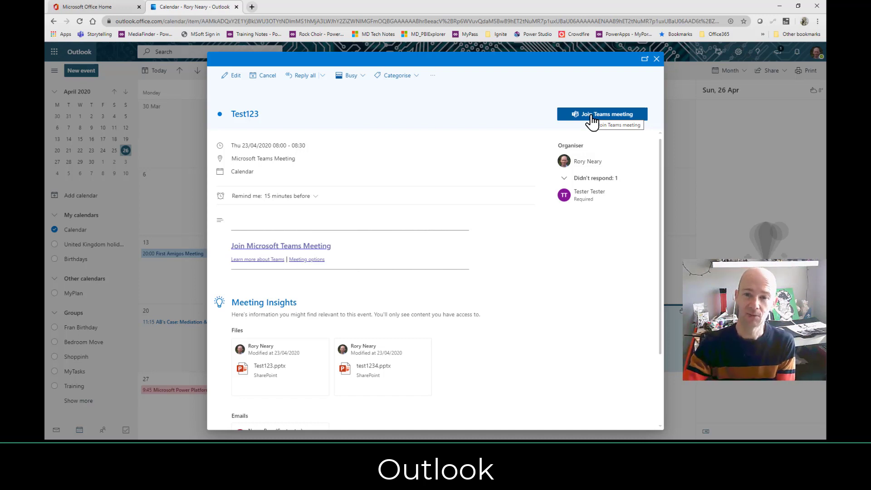
{"action": "left_click", "coordinate": [592, 115]}
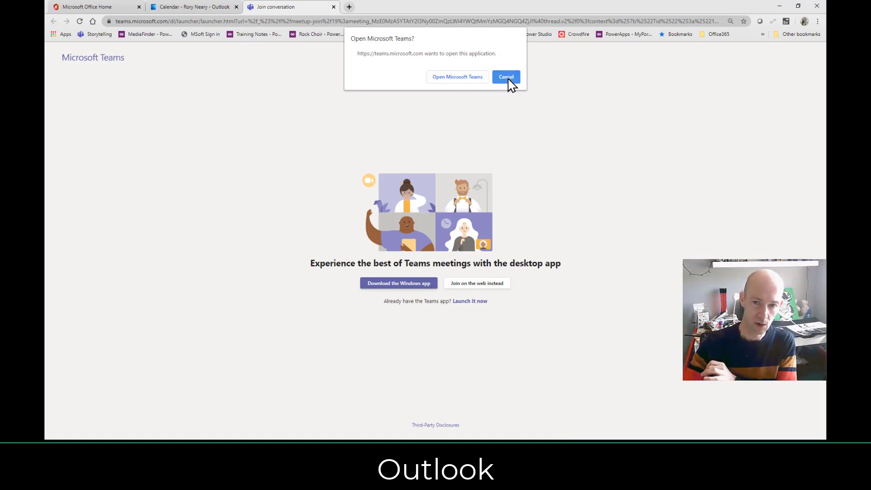
{"action": "left_click", "coordinate": [504, 77]}
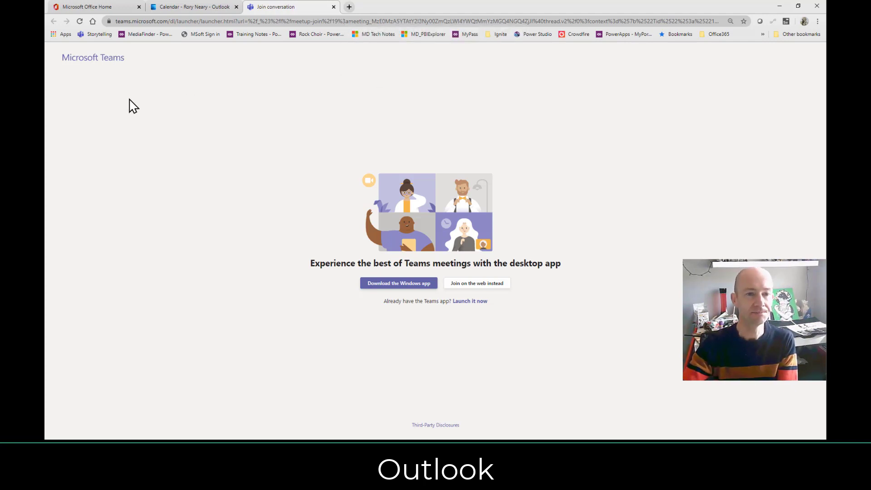
{"action": "left_click", "coordinate": [101, 7]}
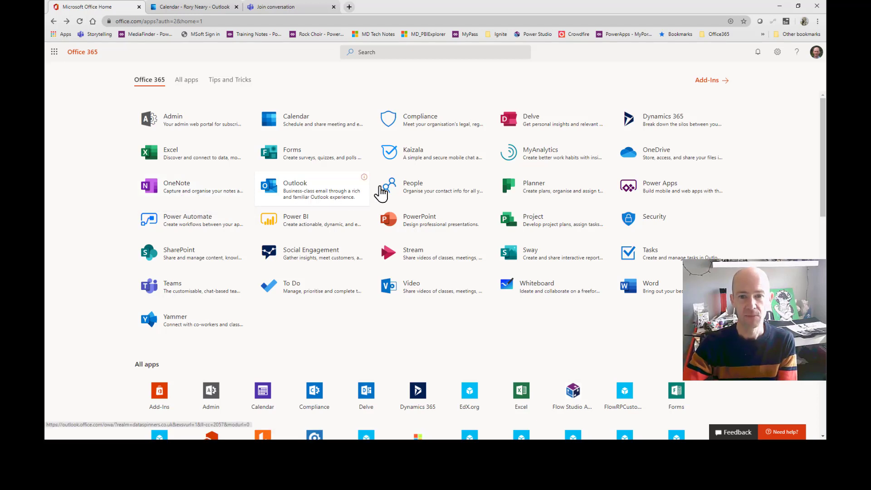
Open Outlook People, view the first contact's details, and return to the Office Home tab.
{"action": "left_click", "coordinate": [415, 198]}
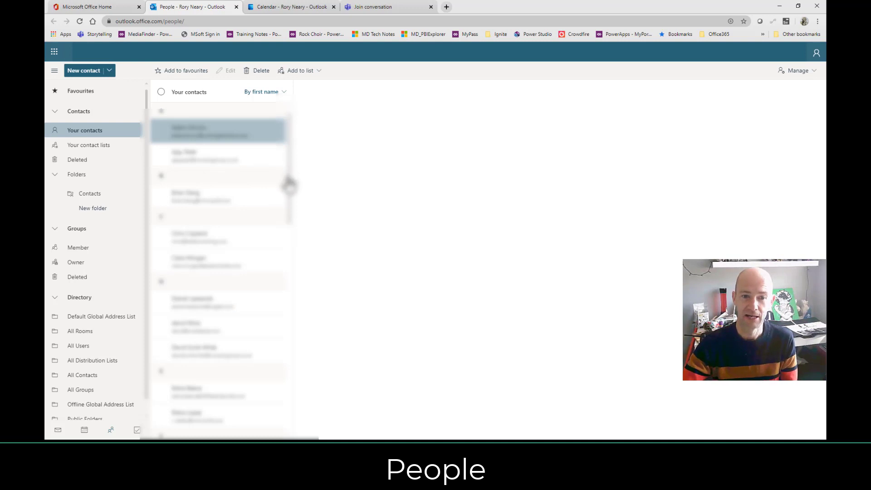
{"action": "scroll", "coordinate": [293, 182], "scroll_direction": "down", "scroll_amount": 1}
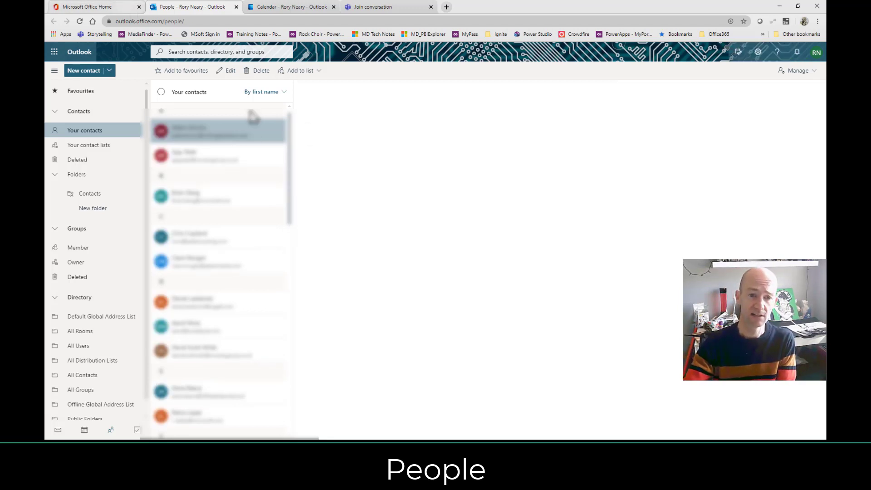
{"action": "left_click", "coordinate": [220, 133]}
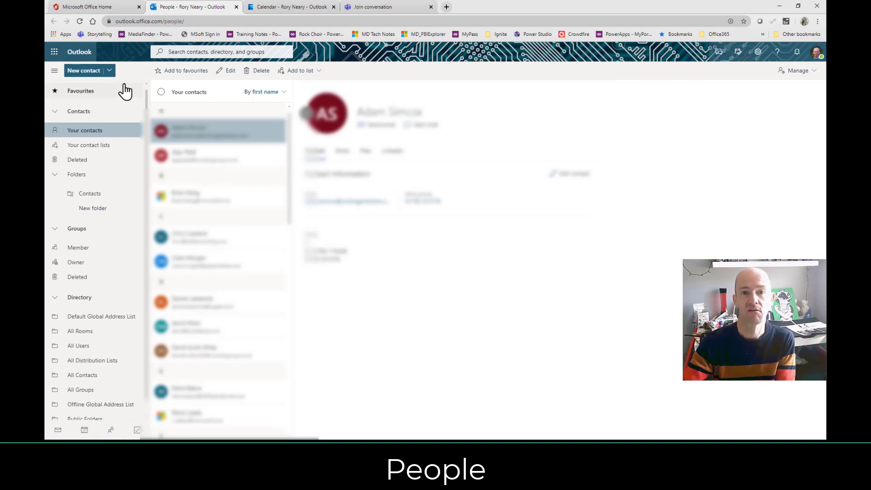
{"action": "left_click", "coordinate": [107, 7]}
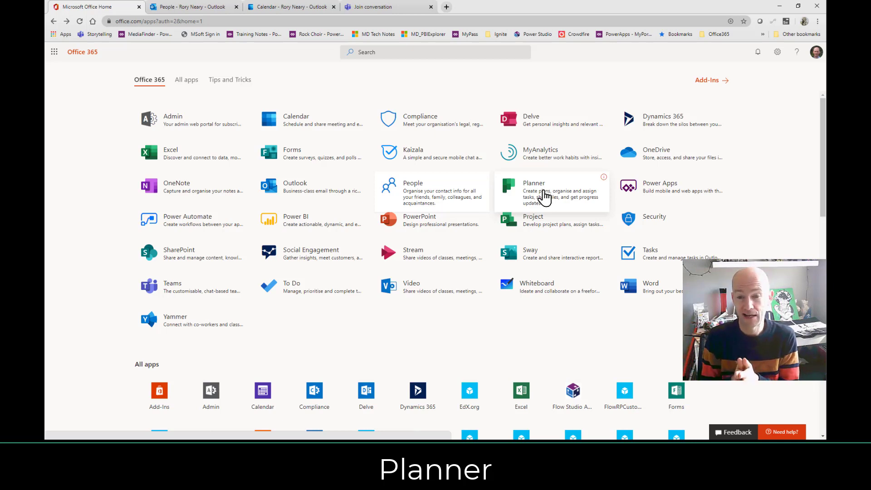
Open the Media Catalogue plan in Planner and mark the single-folder task complete.
{"action": "left_click", "coordinate": [544, 197]}
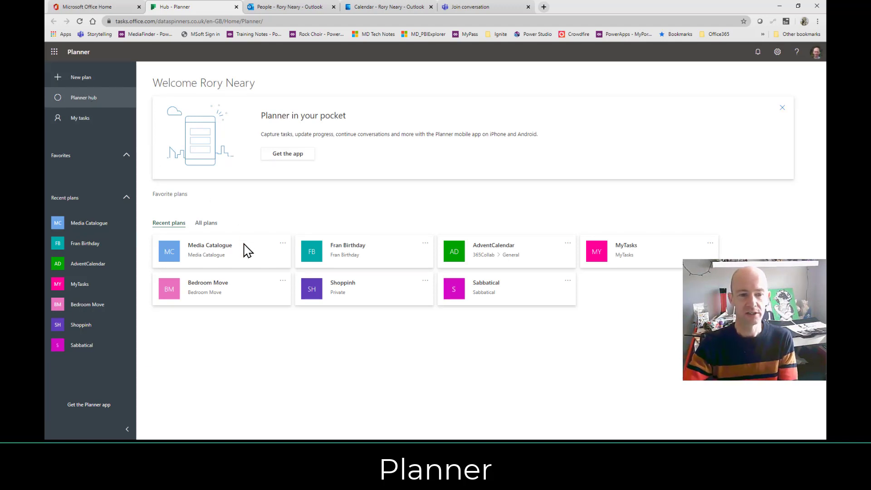
{"action": "left_click", "coordinate": [218, 265]}
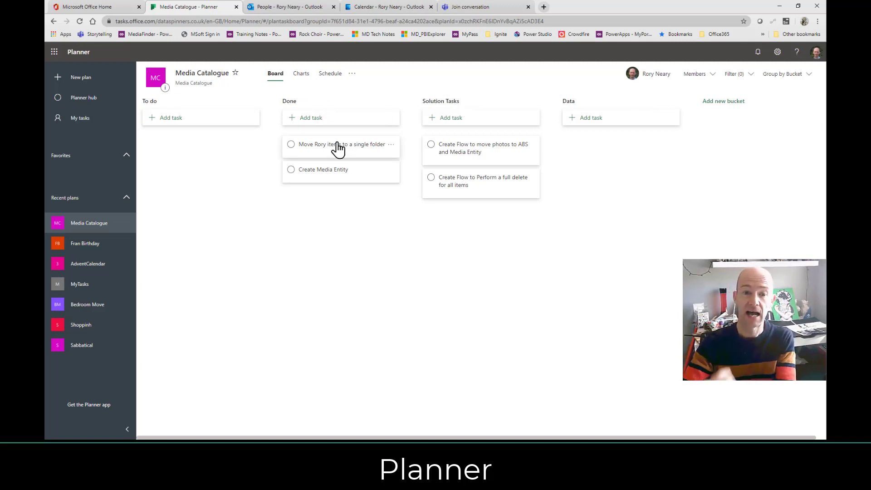
{"action": "left_click_drag", "start_coordinate": [341, 145], "coordinate": [322, 150]}
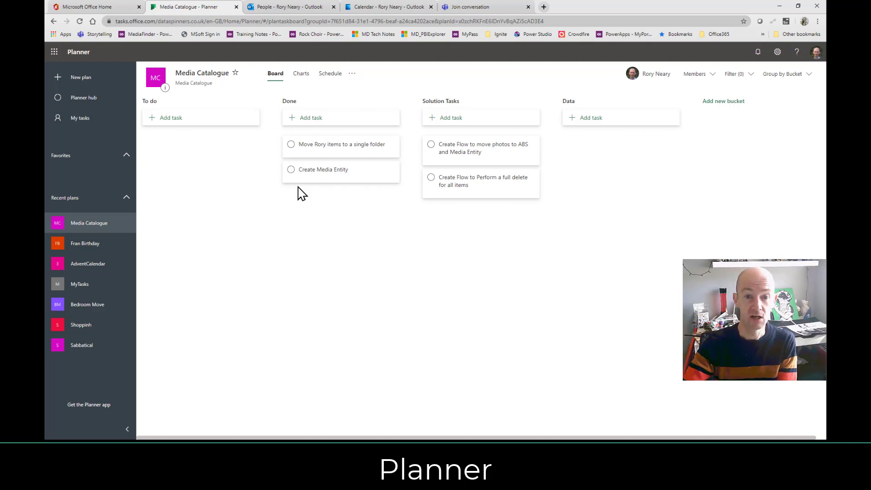
{"action": "left_click", "coordinate": [291, 144]}
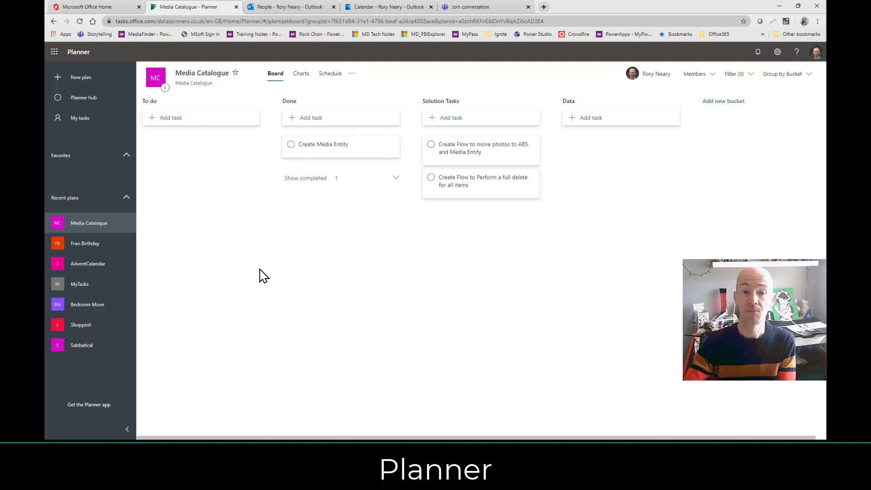
Assign Create Media Entity to the user found by searching 'test', adding them to the plan.
{"action": "left_click", "coordinate": [321, 148]}
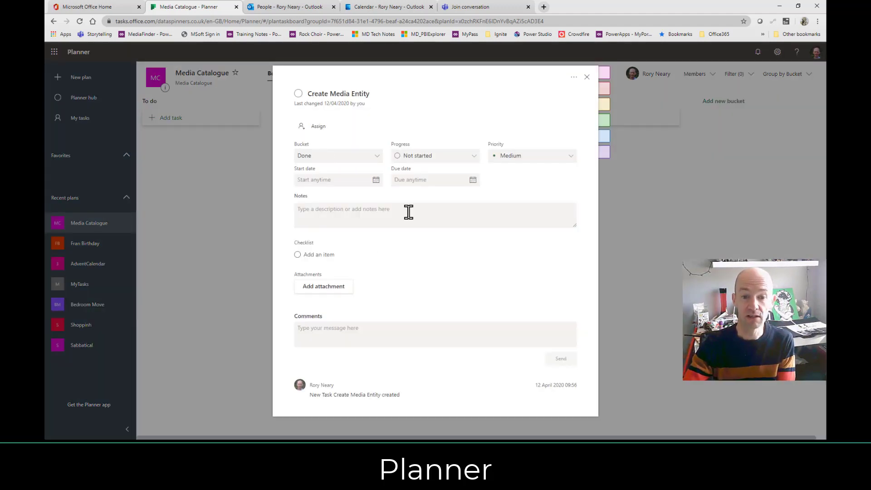
{"action": "left_click", "coordinate": [319, 132]}
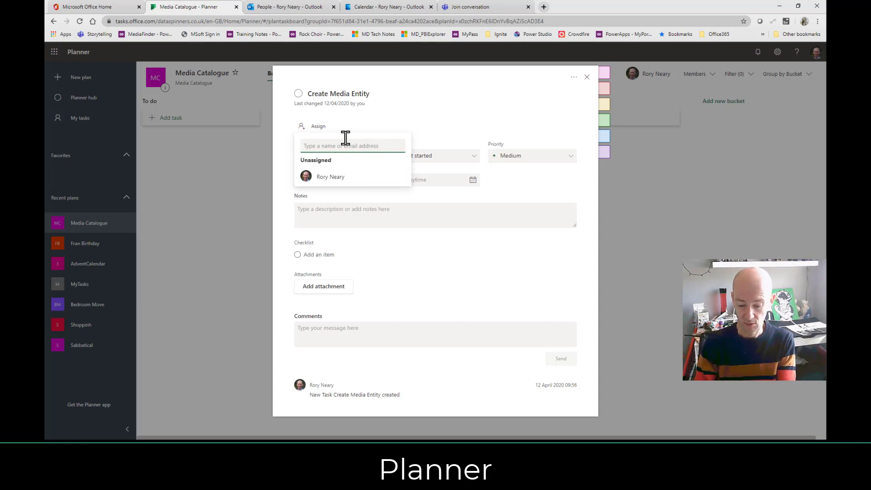
{"action": "type", "text": "test"}
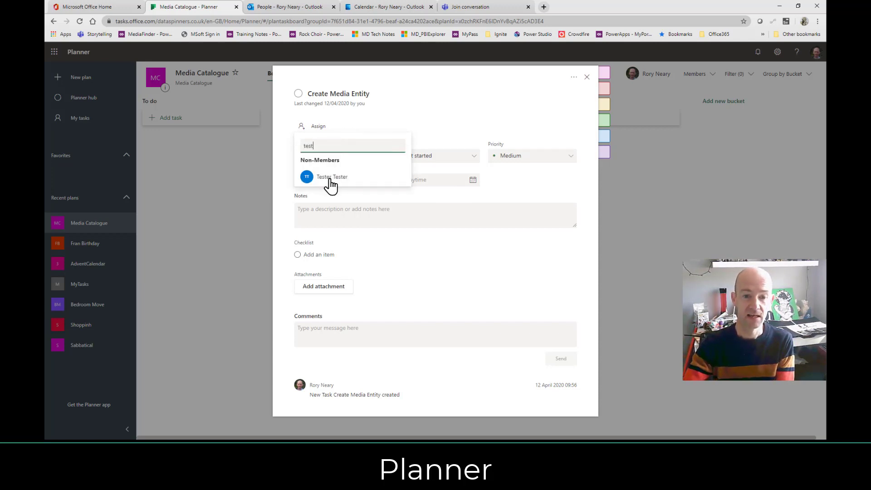
{"action": "left_click", "coordinate": [331, 178]}
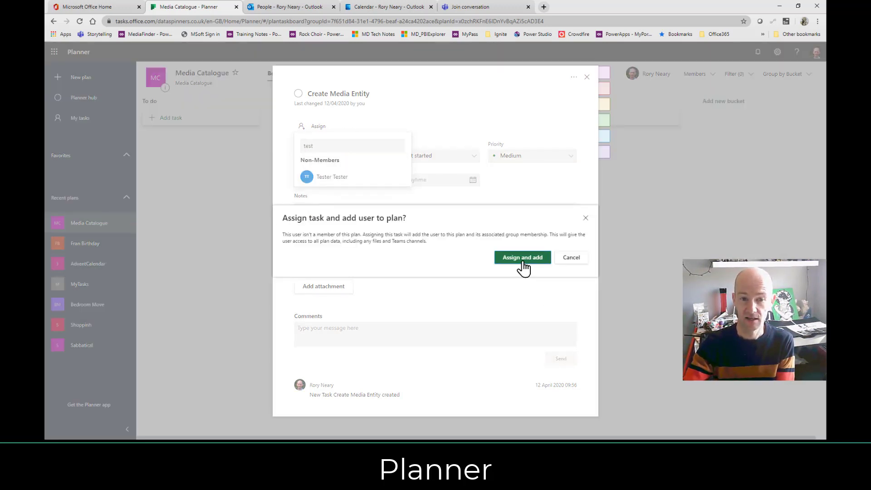
{"action": "left_click", "coordinate": [522, 257]}
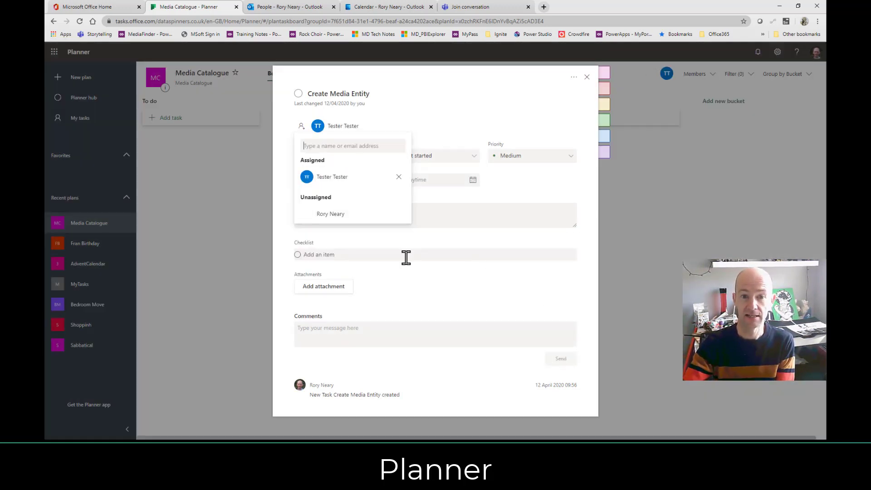
{"action": "left_click", "coordinate": [521, 101]}
{"action": "left_click", "coordinate": [586, 77]}
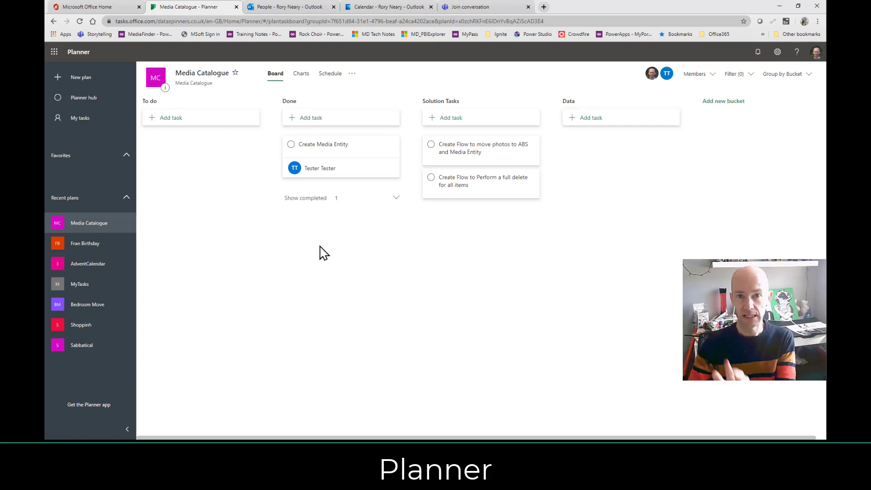
Switch back to the Microsoft Office Home tab showing the app grid.
{"action": "left_click", "coordinate": [104, 7]}
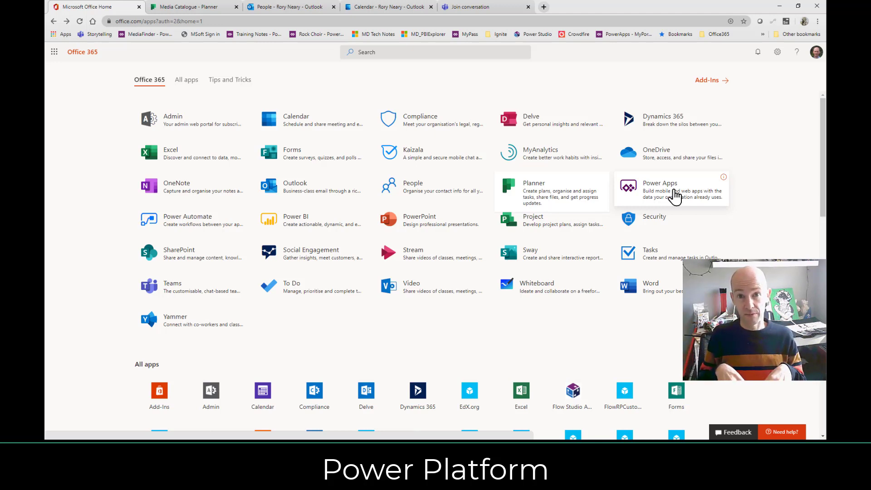
Open Power Apps, go to the Apps list, and show StoryMaker's actions menu.
{"action": "left_click", "coordinate": [674, 195]}
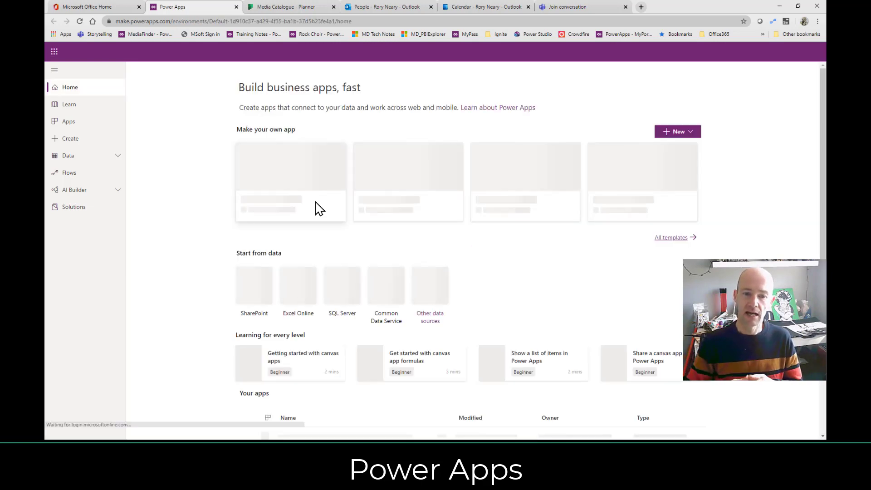
{"action": "scroll", "coordinate": [167, 226], "scroll_direction": "down", "scroll_amount": 3}
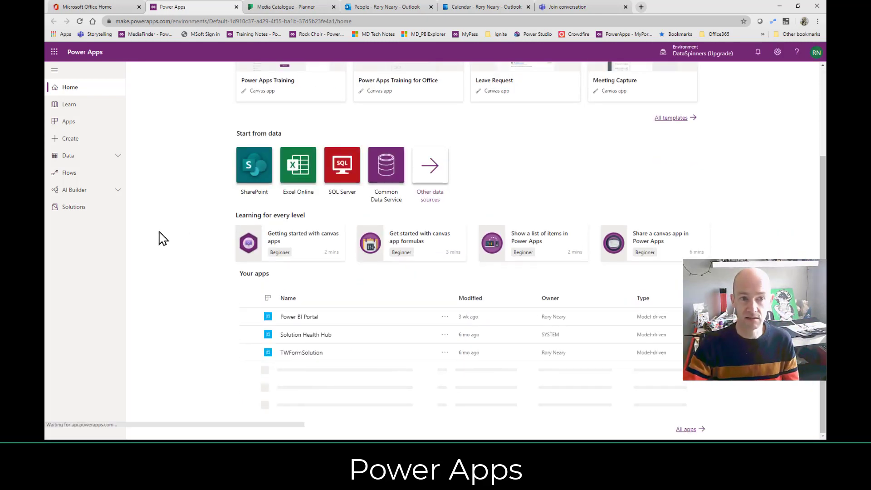
{"action": "left_click", "coordinate": [83, 130]}
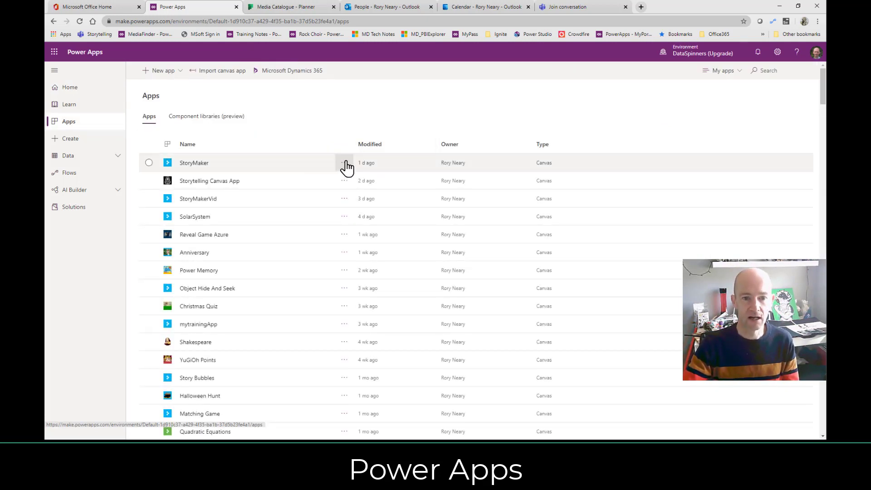
{"action": "left_click", "coordinate": [345, 162]}
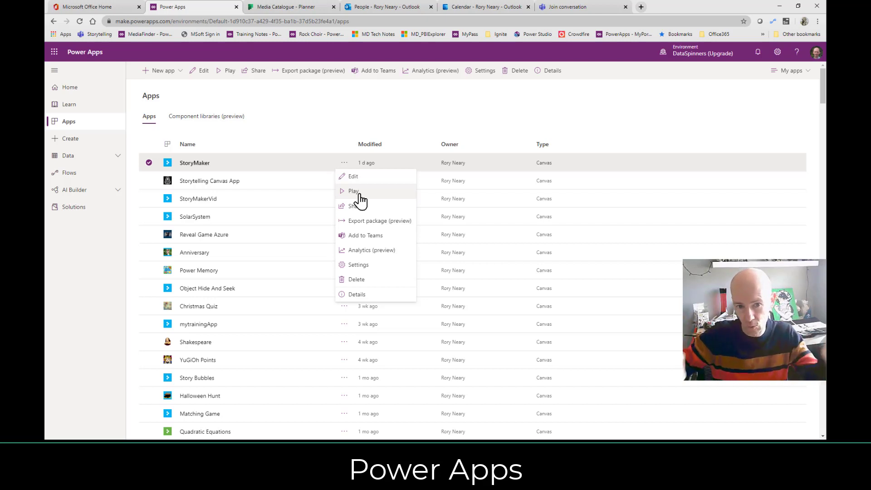
Play StoryMaker, page forward and back through the story, then open its Settings screen.
{"action": "left_click", "coordinate": [353, 191]}
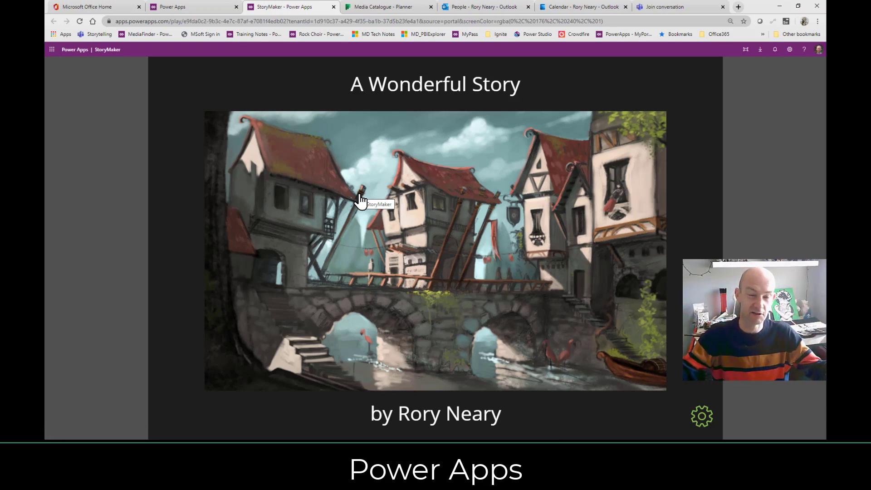
{"action": "left_click", "coordinate": [452, 260]}
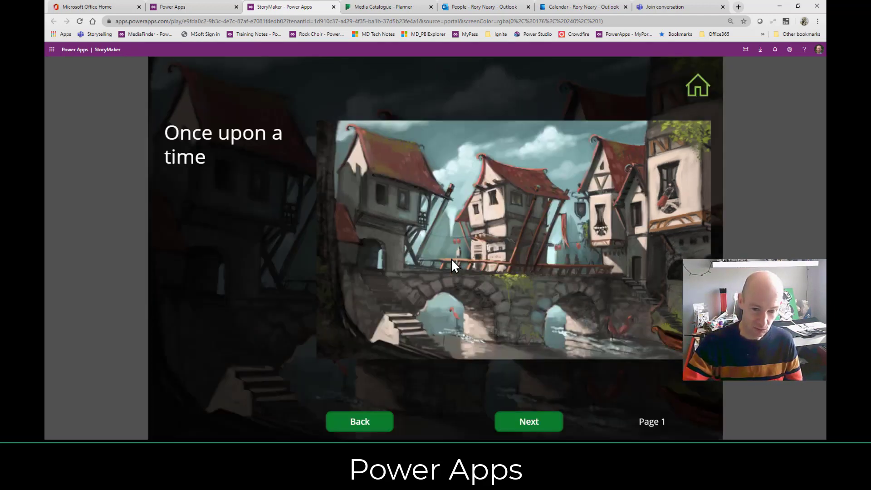
{"action": "left_click", "coordinate": [536, 425]}
{"action": "left_click", "coordinate": [360, 423]}
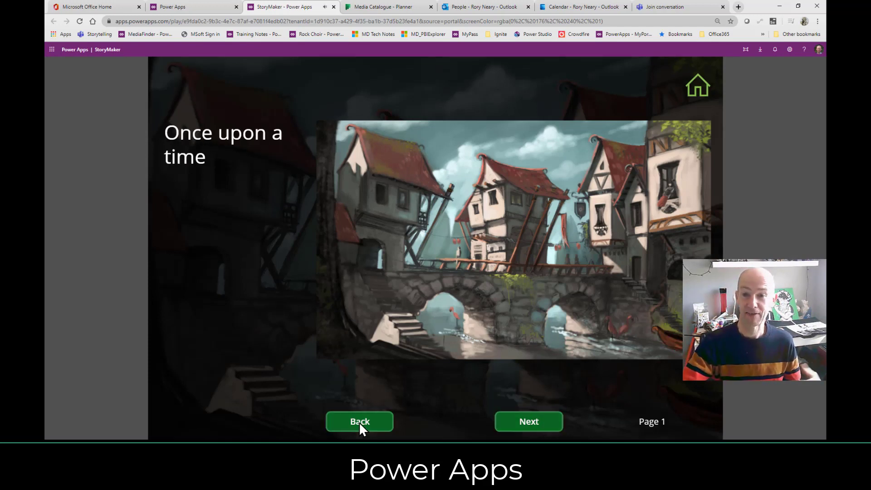
{"action": "left_click", "coordinate": [698, 89]}
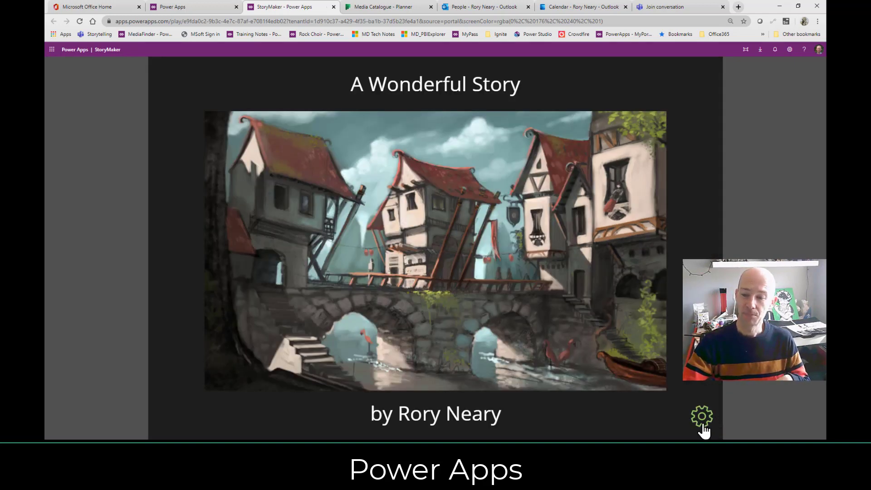
{"action": "left_click", "coordinate": [701, 416]}
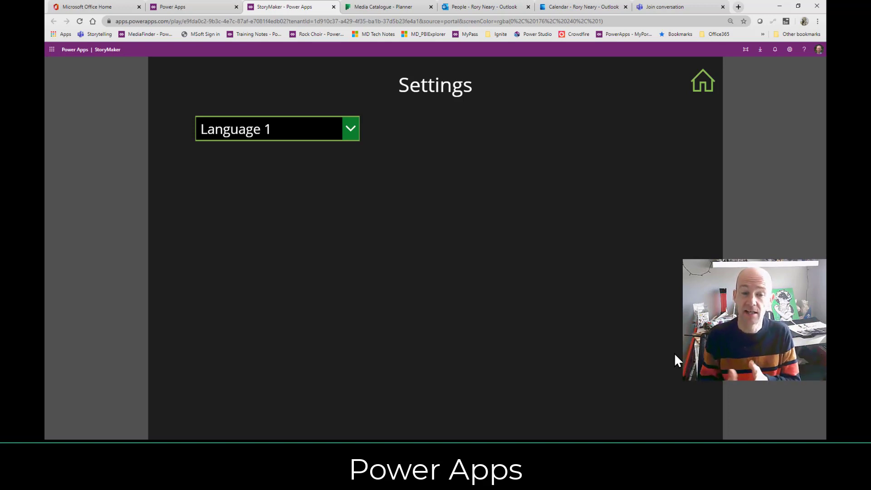
Set StoryMaker to Language 2, start the story in French, and return to the Power Apps tab.
{"action": "left_click", "coordinate": [352, 124]}
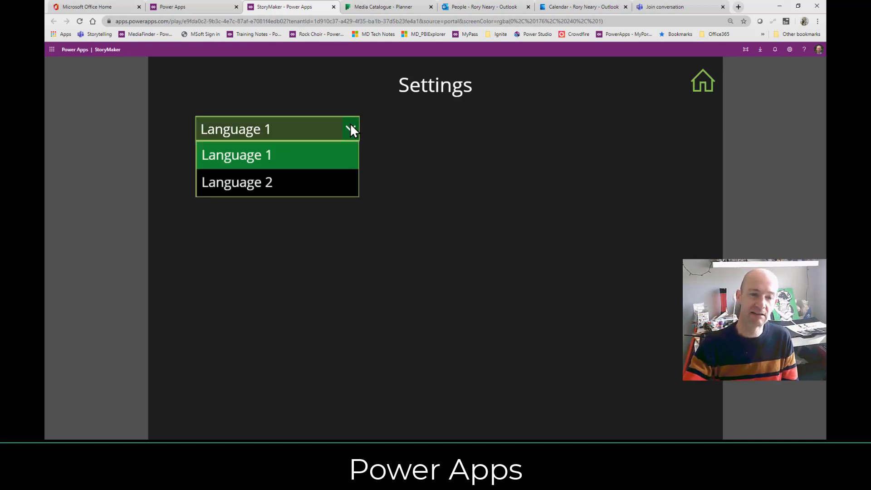
{"action": "left_click", "coordinate": [318, 181]}
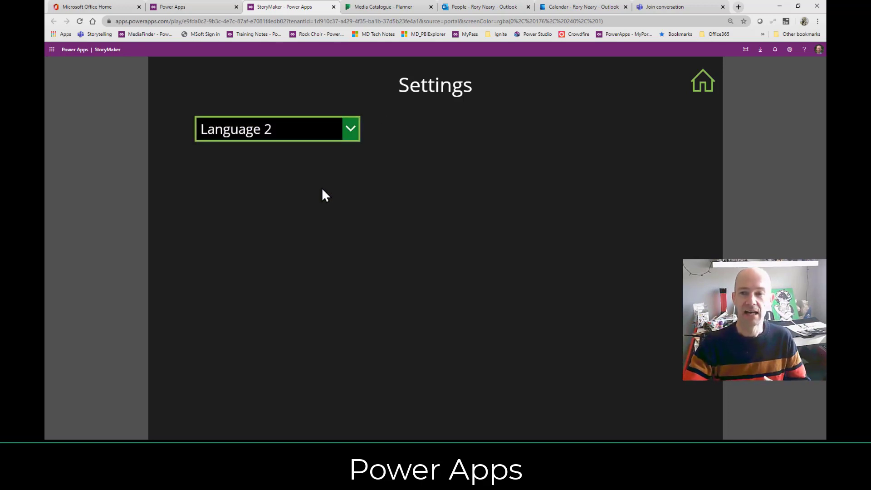
{"action": "left_click", "coordinate": [703, 85]}
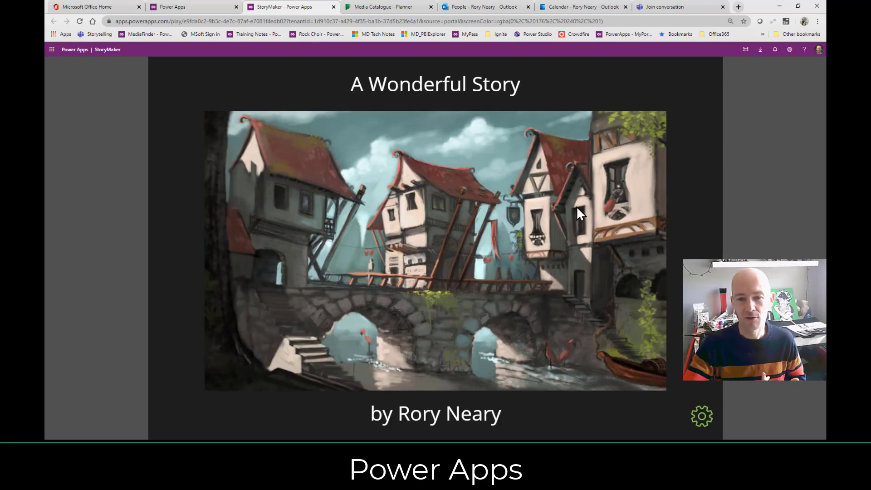
{"action": "left_click", "coordinate": [463, 274]}
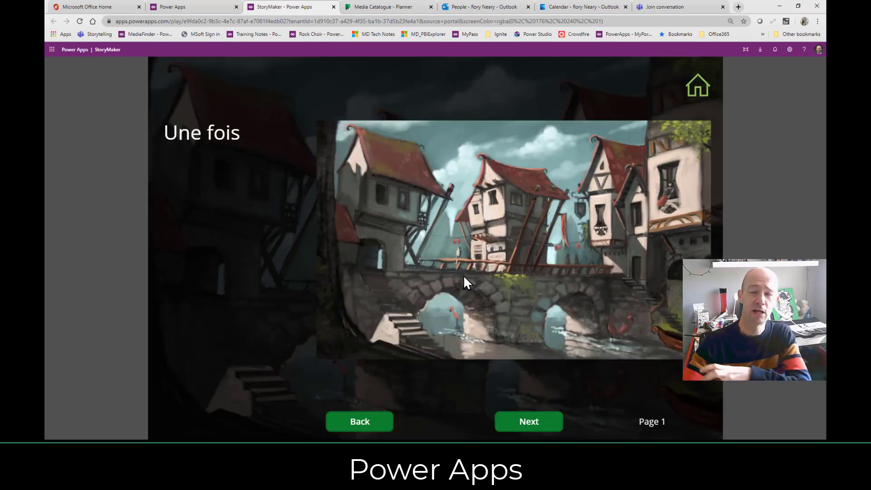
{"action": "left_click", "coordinate": [214, 7]}
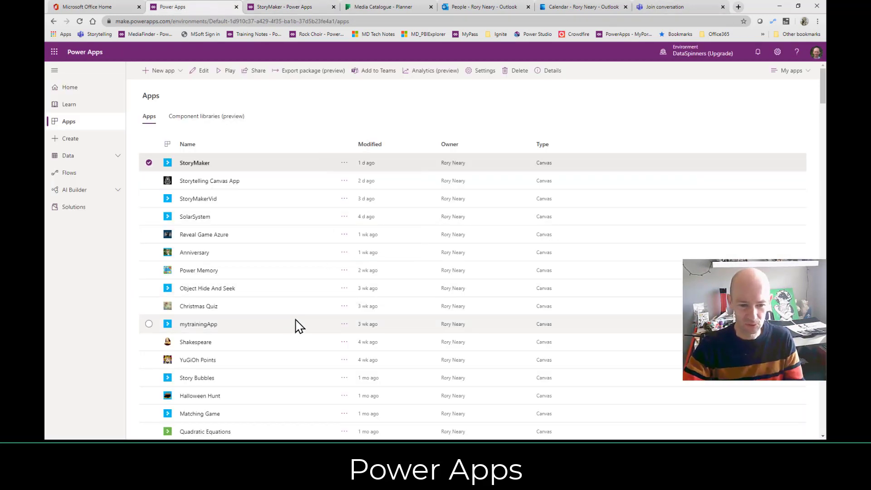
In the Teams meeting tab, launch the Training Notes Power App from the bookmarks bar.
{"action": "scroll", "coordinate": [299, 324], "scroll_direction": "down", "scroll_amount": 1}
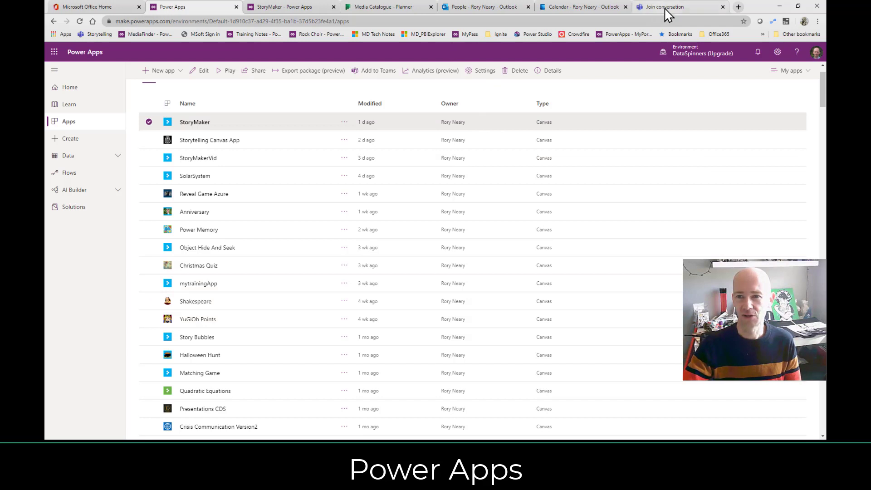
{"action": "left_click", "coordinate": [705, 8]}
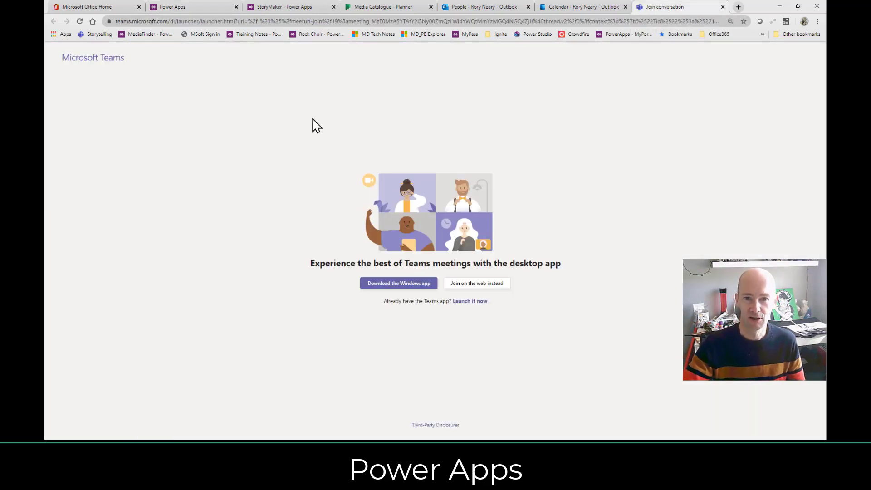
{"action": "left_click", "coordinate": [260, 36]}
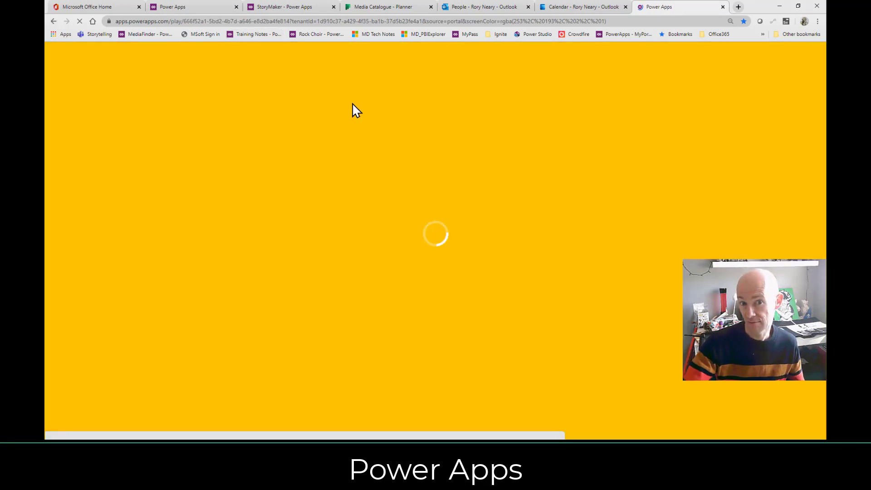
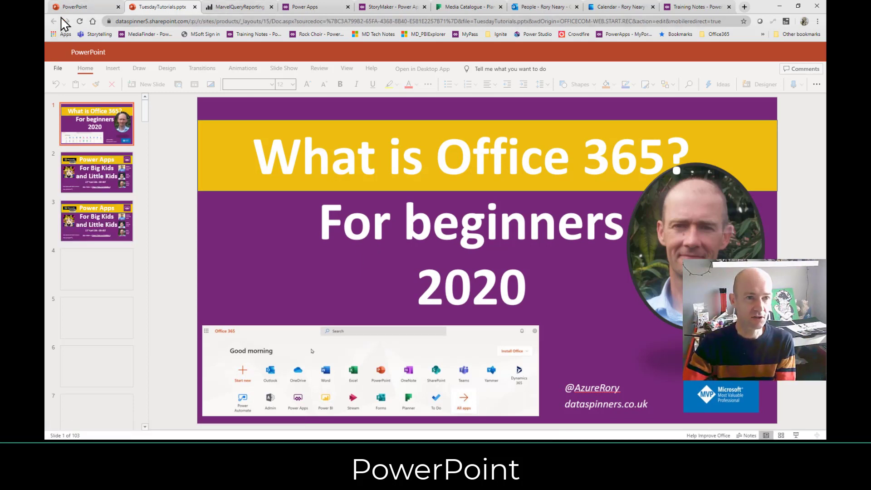
Switch to the PowerPoint Online start page with its themes and recent presentations like TuesdayTutorials.
{"action": "left_click", "coordinate": [92, 8]}
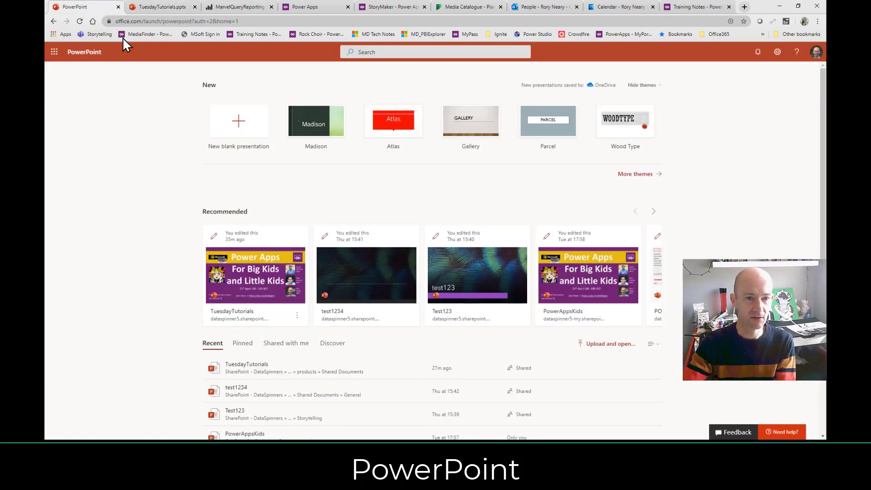
Go back to the Office 365 apps page listing Project, Planner, Sway and Whiteboard.
{"action": "left_click", "coordinate": [53, 22]}
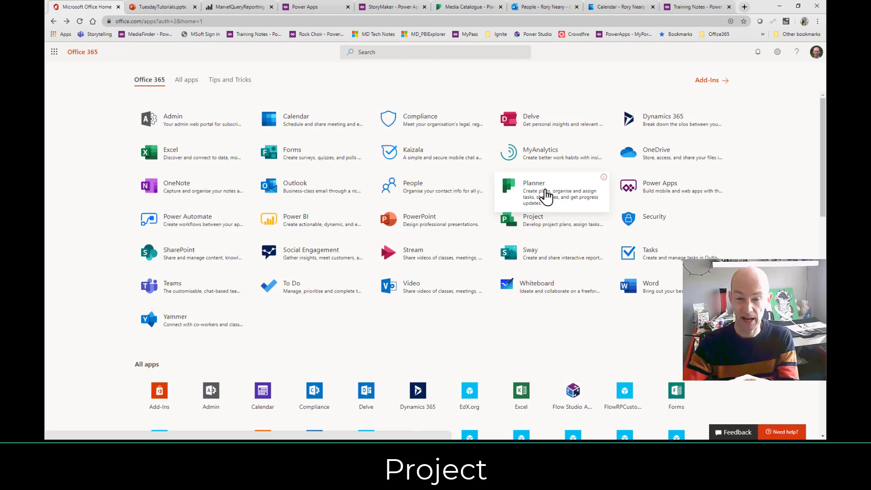
Open Project Online in a new tab, then switch back to the Microsoft Office Home tab.
{"action": "left_click", "coordinate": [553, 234]}
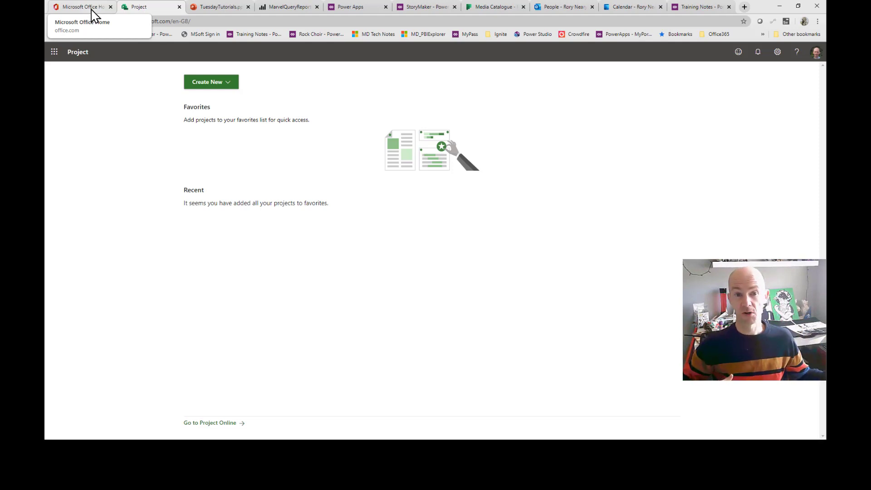
{"action": "left_click", "coordinate": [92, 9]}
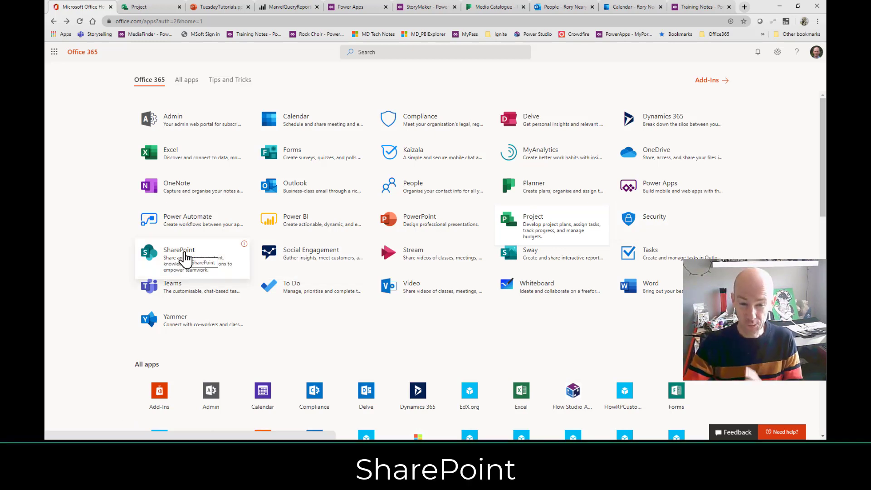
Open SharePoint and go to the Products group site from Frequent sites.
{"action": "left_click", "coordinate": [185, 260]}
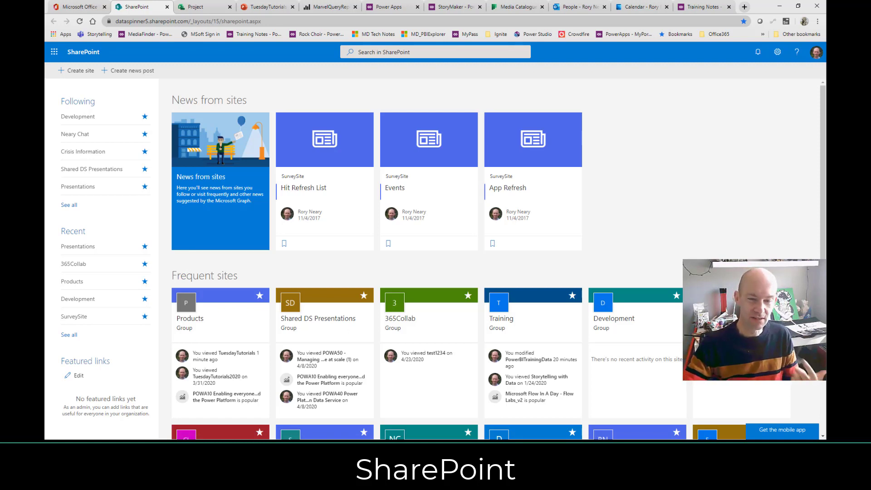
{"action": "left_click", "coordinate": [205, 317]}
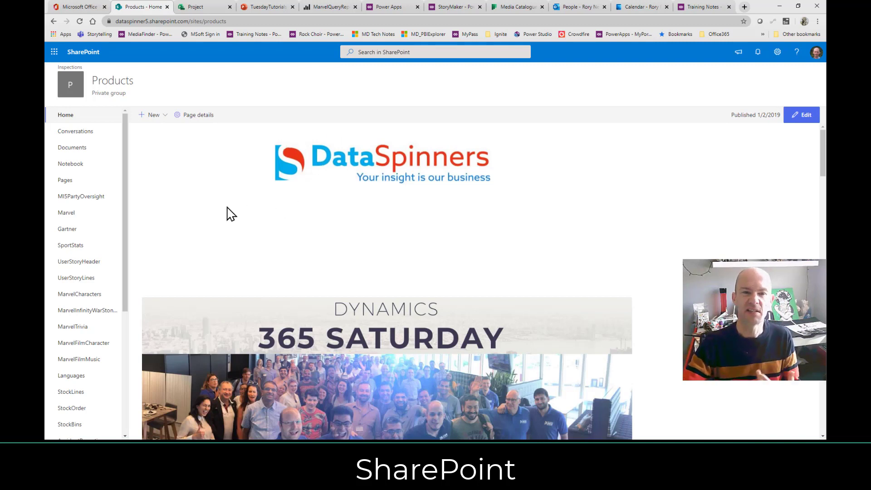
{"action": "scroll", "coordinate": [229, 216], "scroll_direction": "down", "scroll_amount": 1}
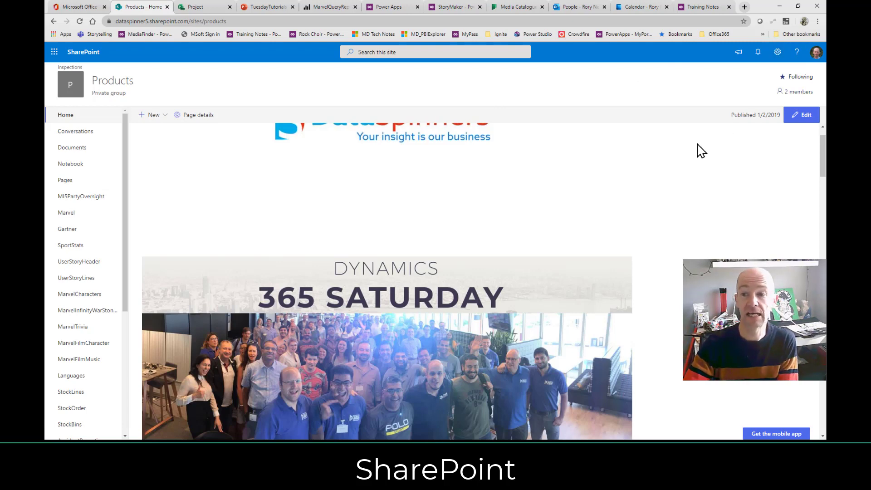
{"action": "left_click", "coordinate": [794, 91]}
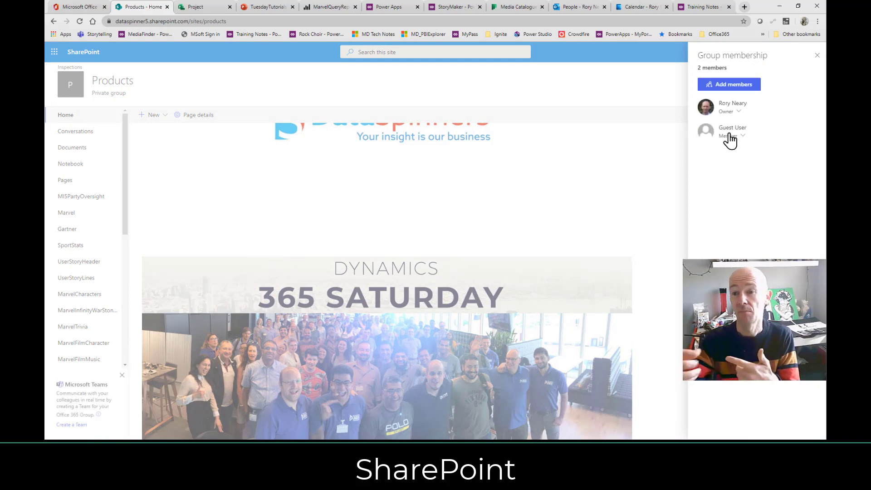
{"action": "left_click", "coordinate": [734, 86]}
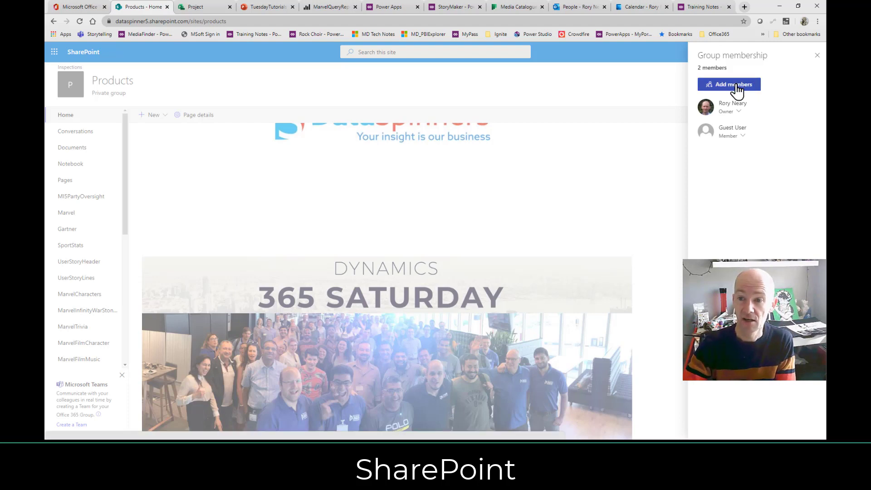
{"action": "left_click", "coordinate": [742, 106]}
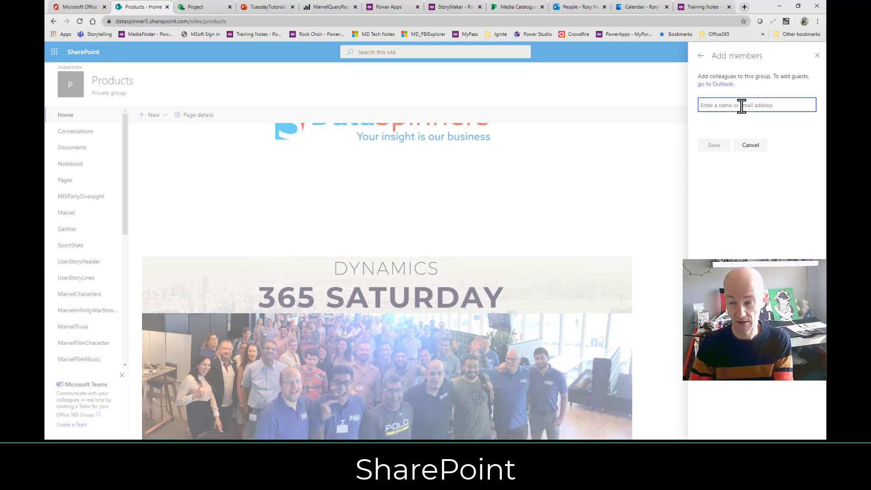
{"action": "type", "text": "Test"}
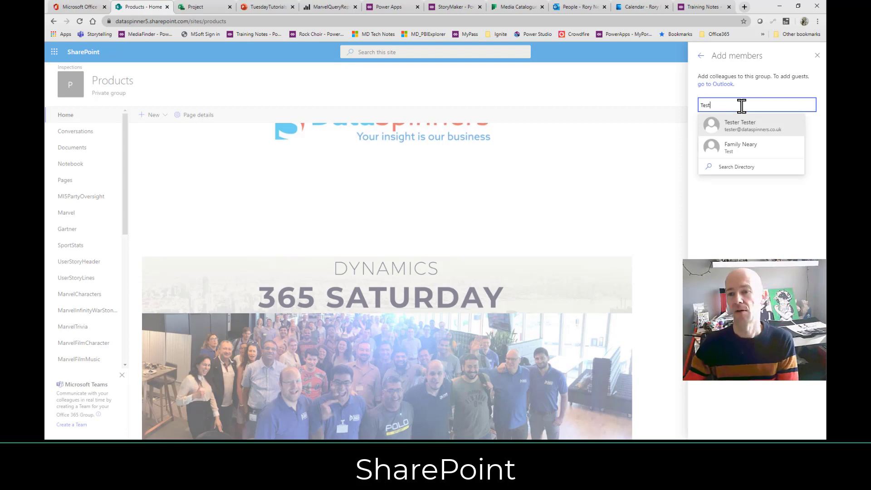
{"action": "left_click", "coordinate": [817, 55]}
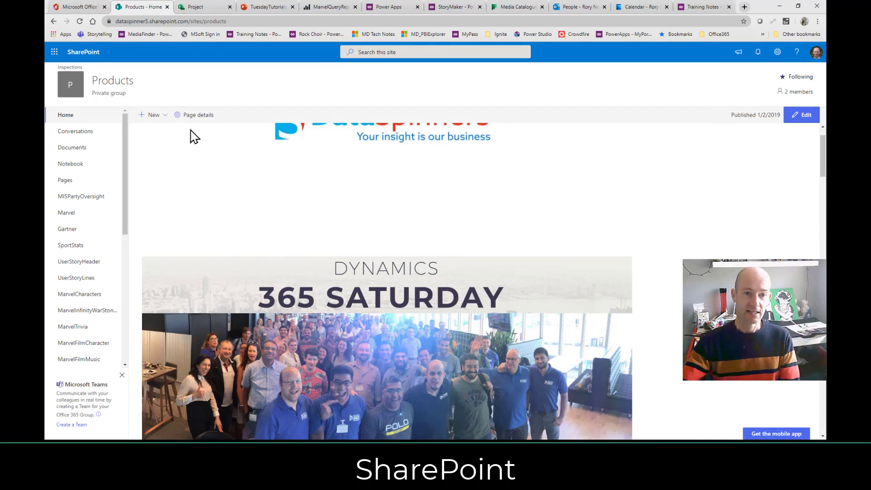
Check the New menu, then open Documents and the AdventCalendar folder of .wav files.
{"action": "left_click", "coordinate": [160, 117]}
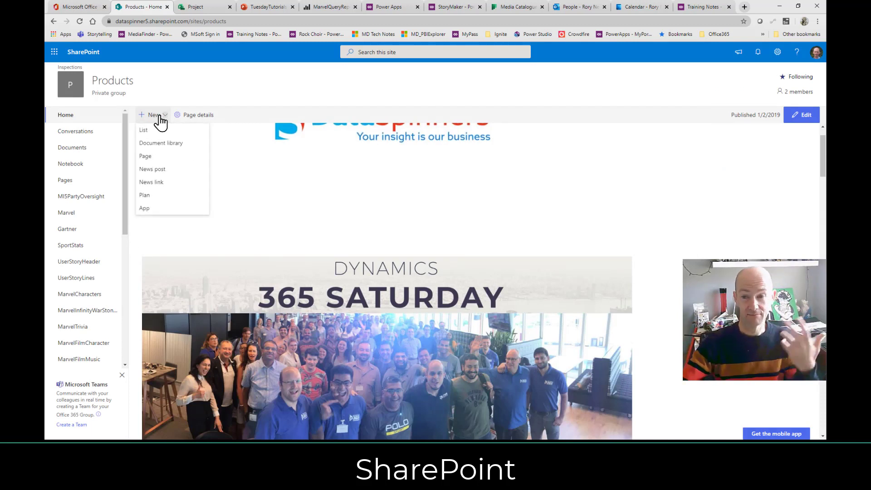
{"action": "left_click", "coordinate": [85, 147]}
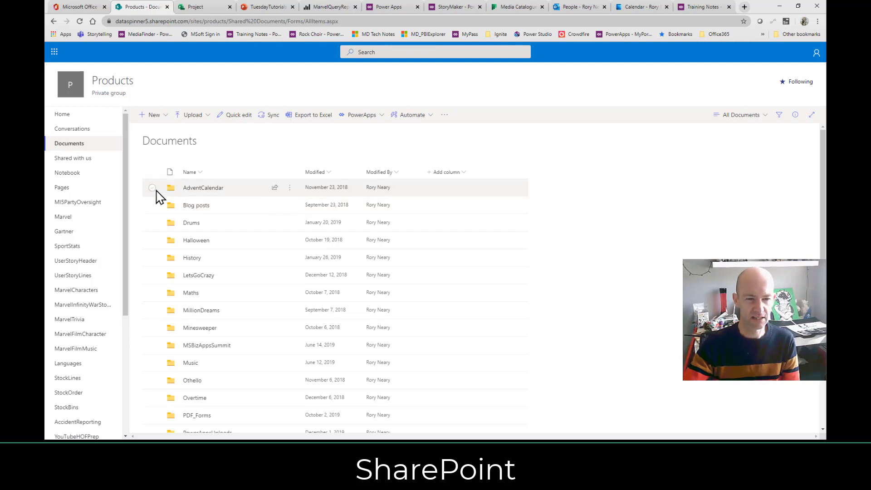
{"action": "left_click", "coordinate": [205, 191]}
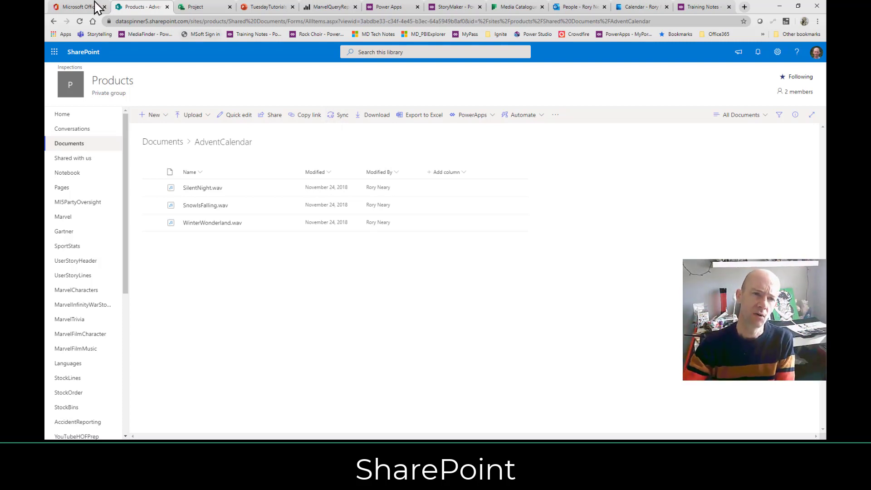
Back on the apps page, try Social Engagement and close its unreachable tab.
{"action": "left_click", "coordinate": [67, 8]}
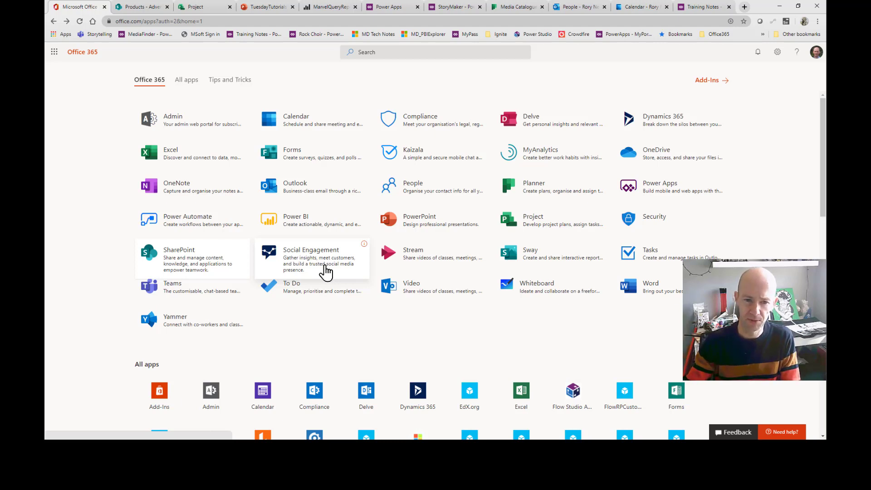
{"action": "left_click", "coordinate": [323, 271]}
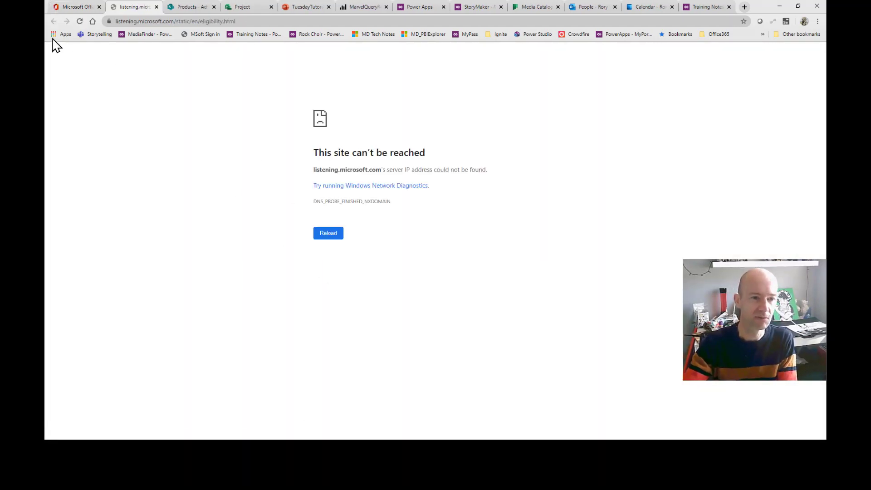
{"action": "left_click", "coordinate": [156, 7]}
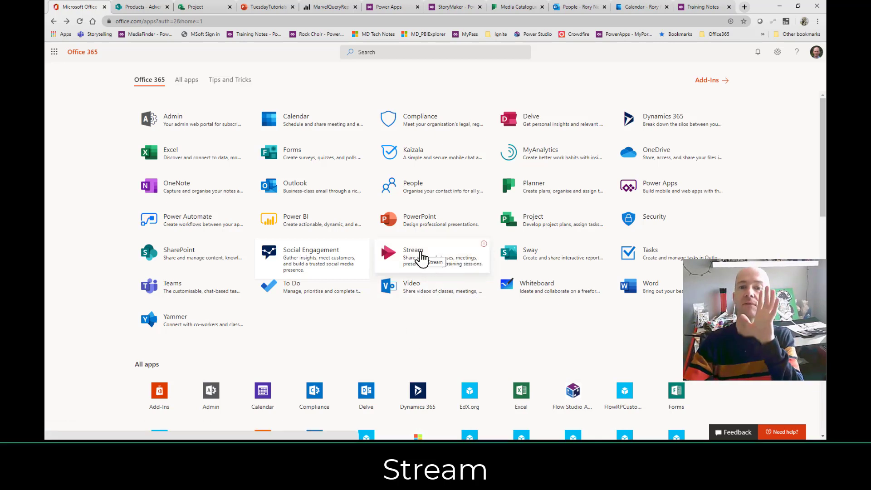
Open Microsoft Stream and browse its trending videos and popular channels like Pluralsight.
{"action": "left_click", "coordinate": [413, 257]}
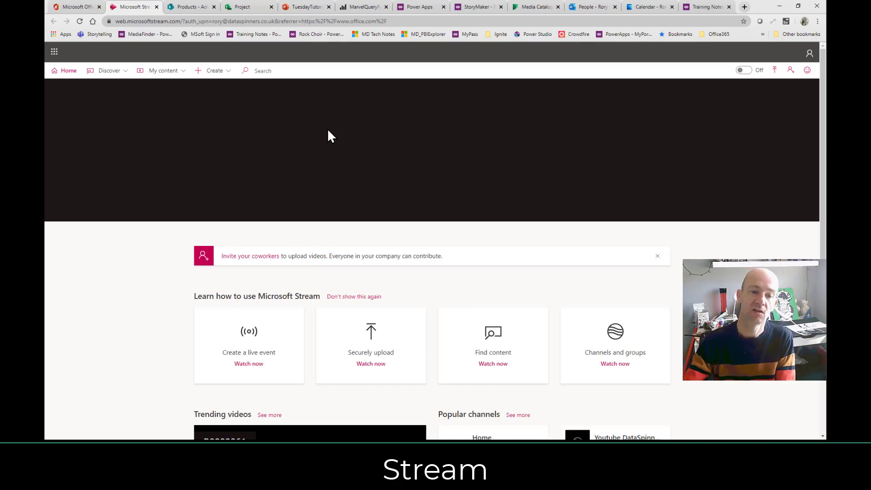
{"action": "scroll", "coordinate": [95, 196], "scroll_direction": "down", "scroll_amount": 5}
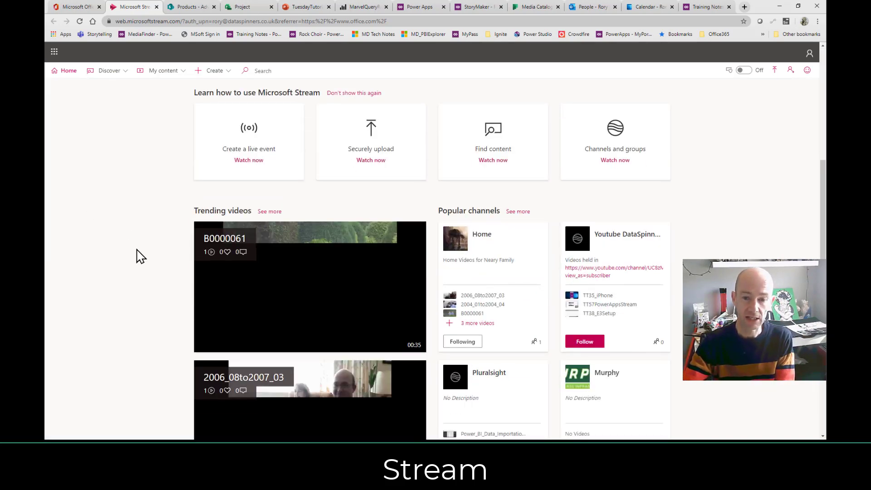
{"action": "scroll", "coordinate": [116, 231], "scroll_direction": "down", "scroll_amount": 1}
{"action": "scroll", "coordinate": [116, 231], "scroll_direction": "down", "scroll_amount": 1}
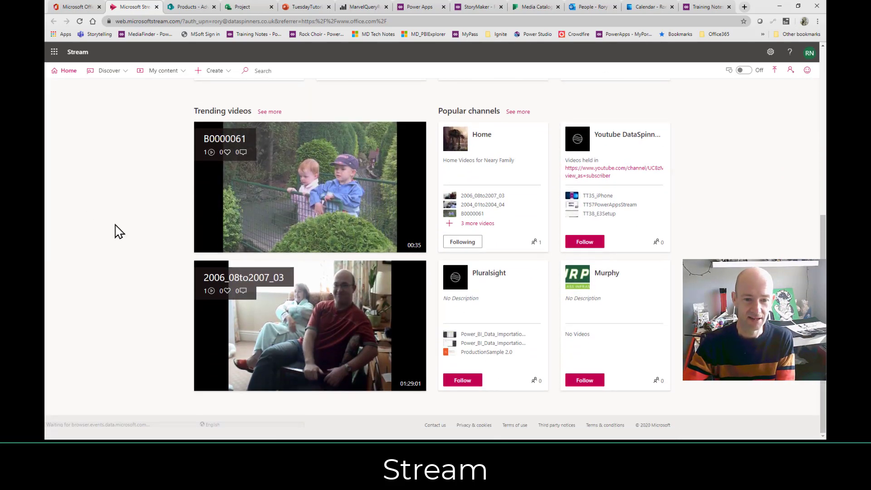
{"action": "scroll", "coordinate": [119, 224], "scroll_direction": "up", "scroll_amount": 6}
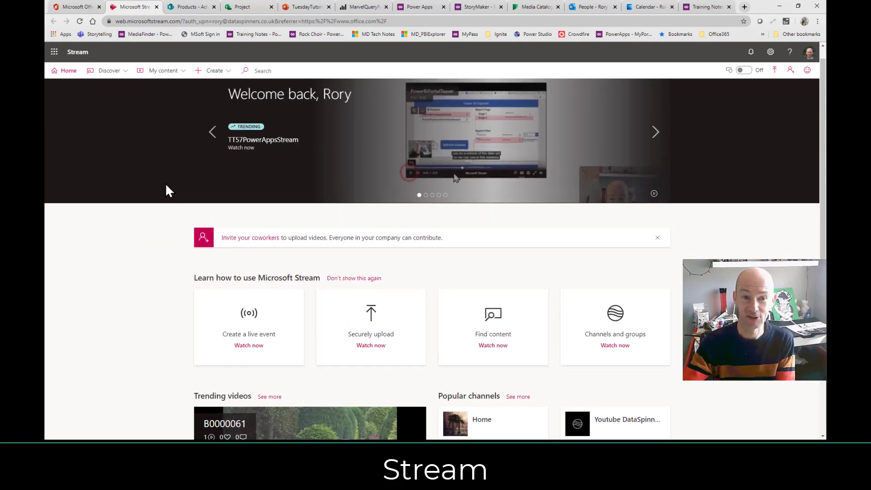
{"action": "scroll", "coordinate": [171, 213], "scroll_direction": "down", "scroll_amount": 2}
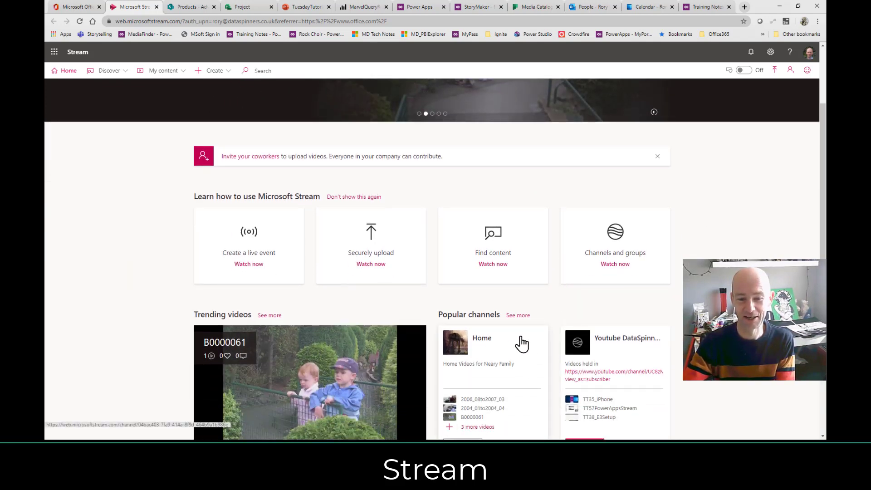
{"action": "scroll", "coordinate": [520, 343], "scroll_direction": "down", "scroll_amount": 4}
Play the trending B0000061 video briefly, then pause it.
{"action": "mouse_move", "coordinate": [240, 231]}
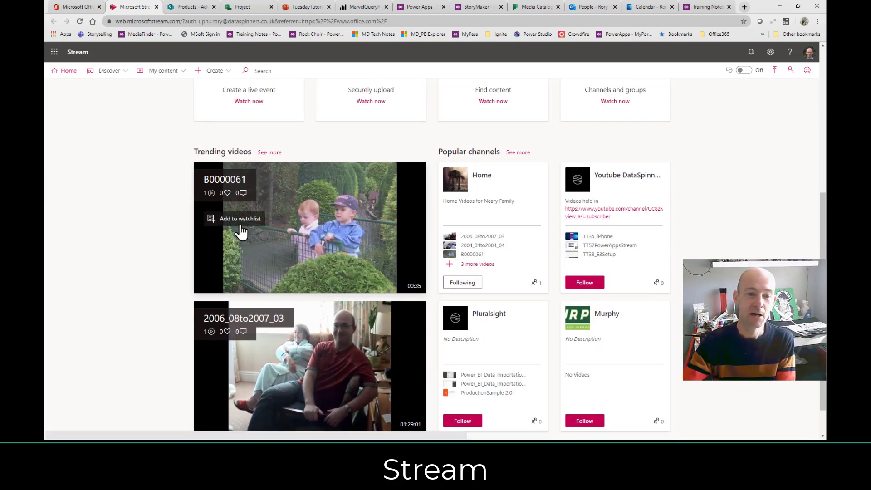
{"action": "left_click", "coordinate": [315, 223]}
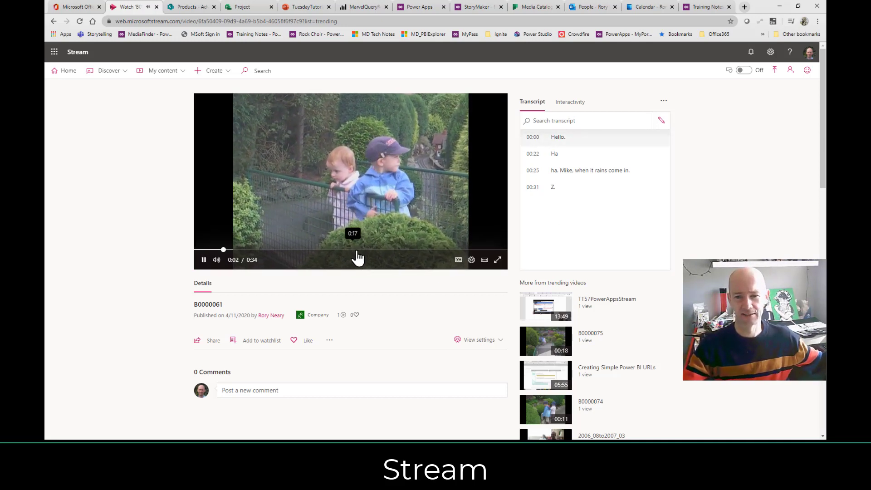
{"action": "left_click", "coordinate": [204, 260]}
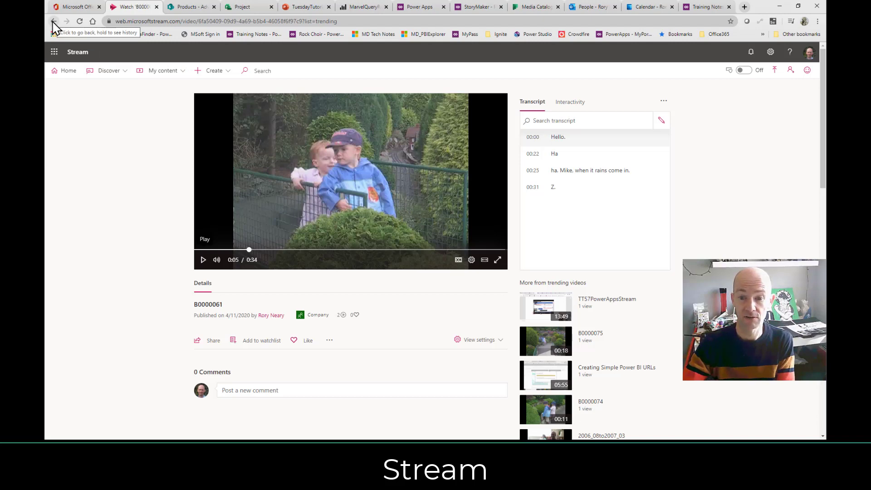
Find and play the MVP opening video with its transcript alongside.
{"action": "scroll", "coordinate": [639, 313], "scroll_direction": "down", "scroll_amount": 3}
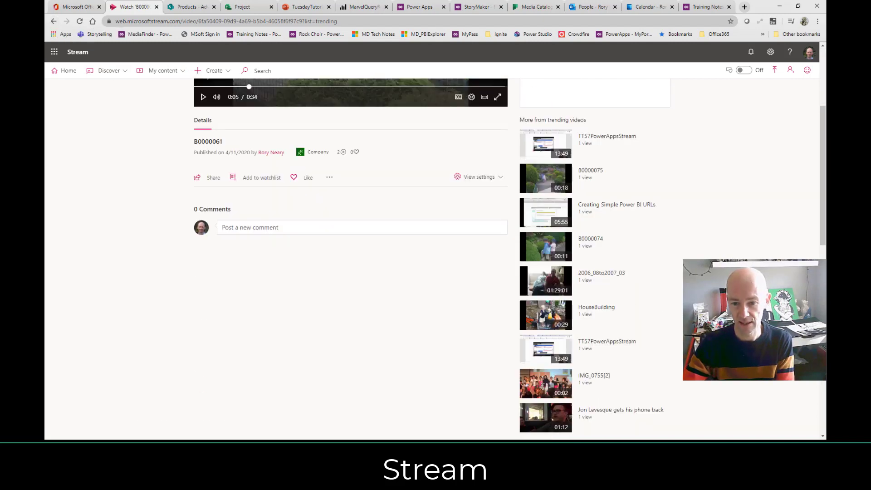
{"action": "scroll", "coordinate": [657, 347], "scroll_direction": "down", "scroll_amount": 3}
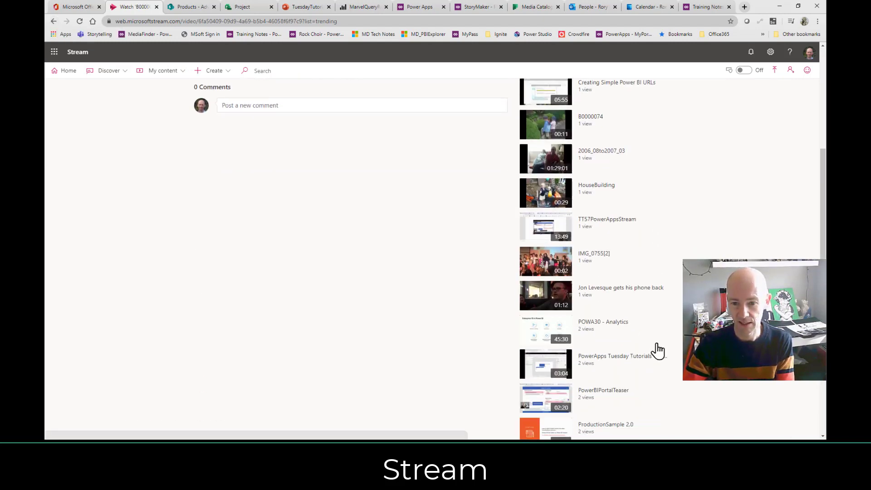
{"action": "scroll", "coordinate": [657, 350], "scroll_direction": "down", "scroll_amount": 5}
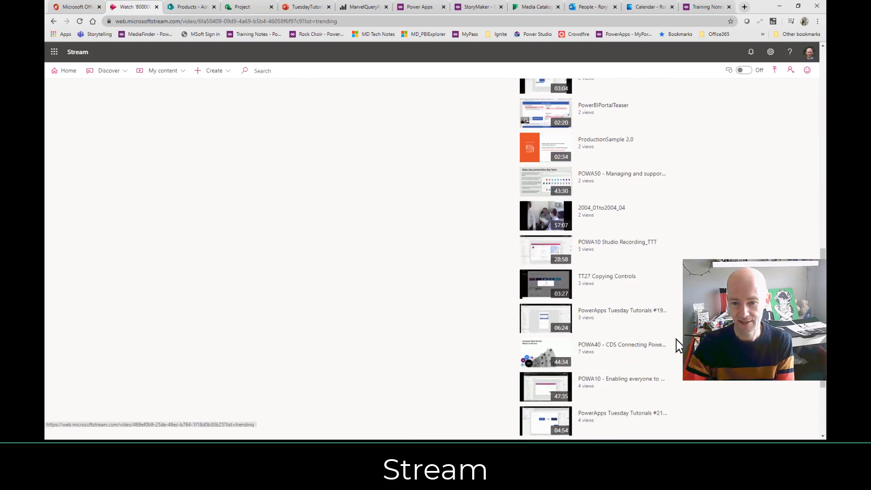
{"action": "scroll", "coordinate": [677, 344], "scroll_direction": "down", "scroll_amount": 2}
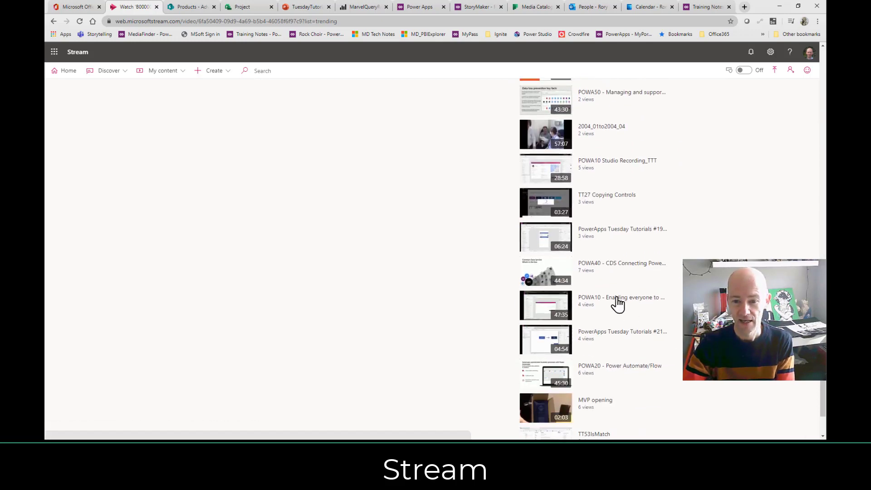
{"action": "scroll", "coordinate": [635, 372], "scroll_direction": "down", "scroll_amount": 2}
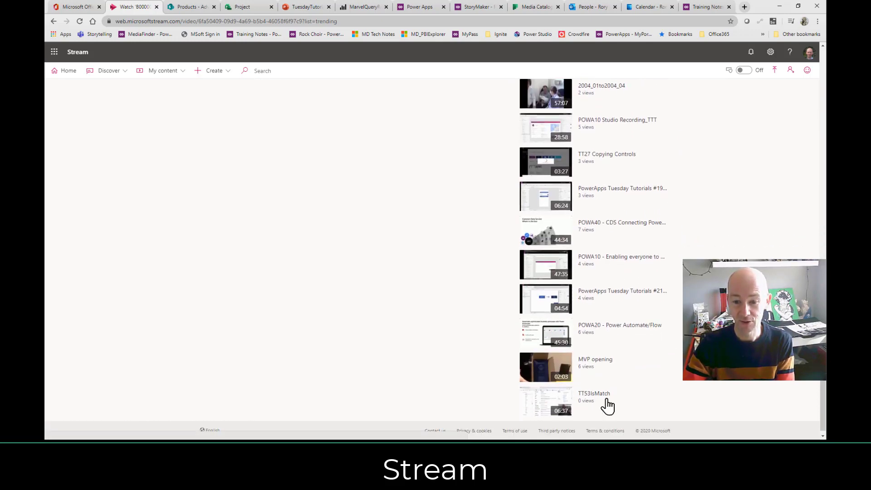
{"action": "left_click", "coordinate": [590, 359]}
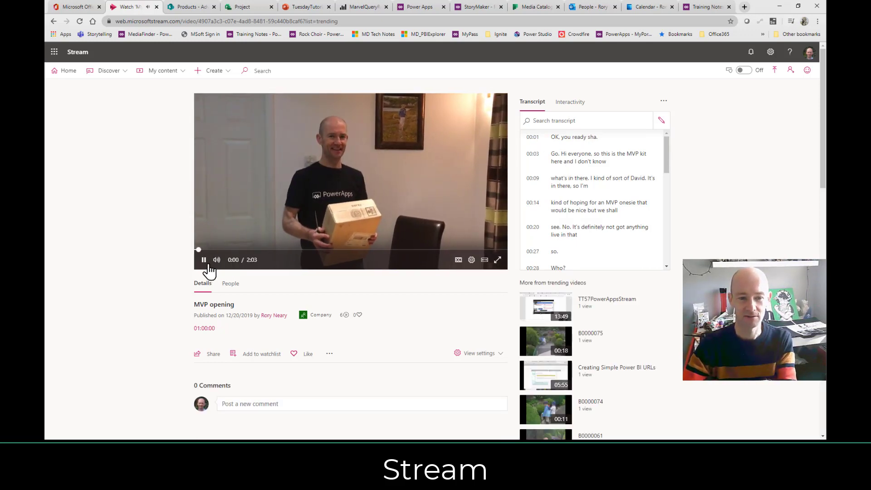
Pause the video, search the transcript for 'microsoft', then clear the search.
{"action": "left_click", "coordinate": [203, 259]}
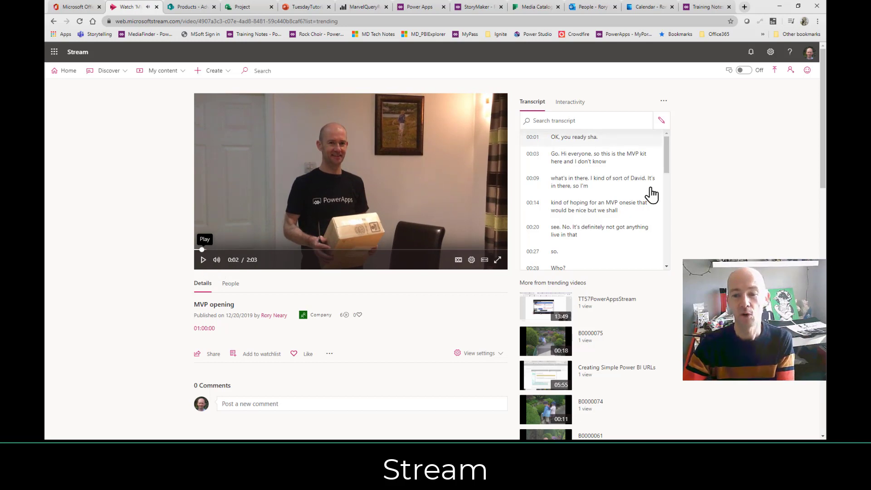
{"action": "scroll", "coordinate": [652, 194], "scroll_direction": "down", "scroll_amount": 1}
{"action": "left_click", "coordinate": [604, 121]}
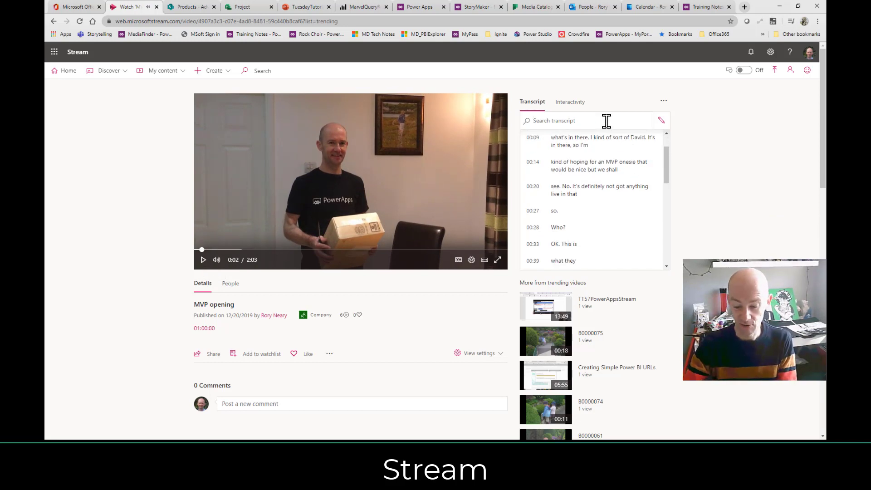
{"action": "type", "text": "microsoft"}
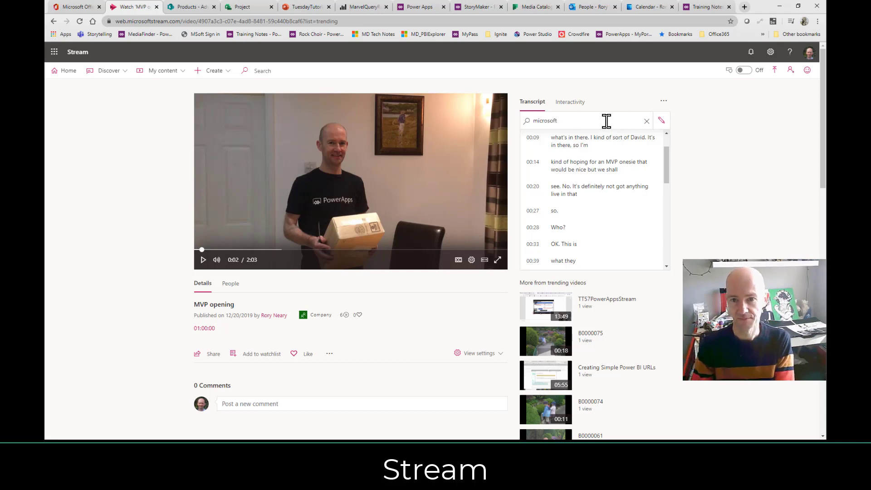
{"action": "key", "text": "Return"}
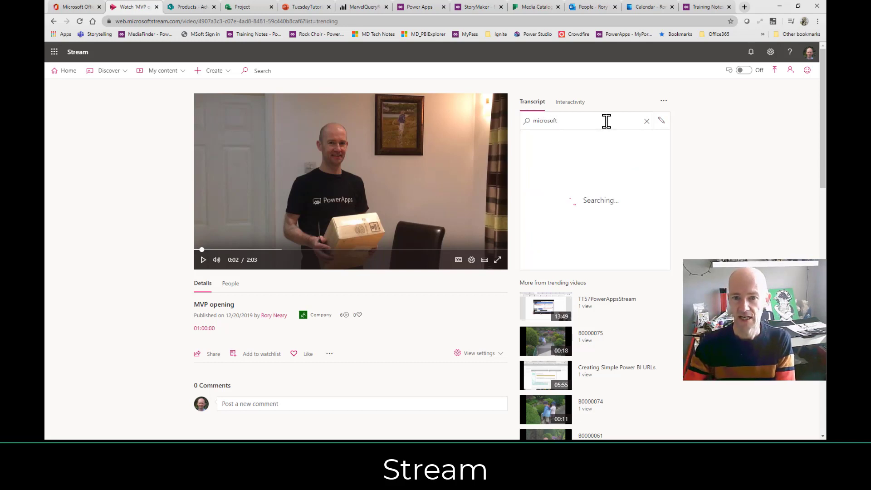
{"action": "key", "text": "ctrl+a"}
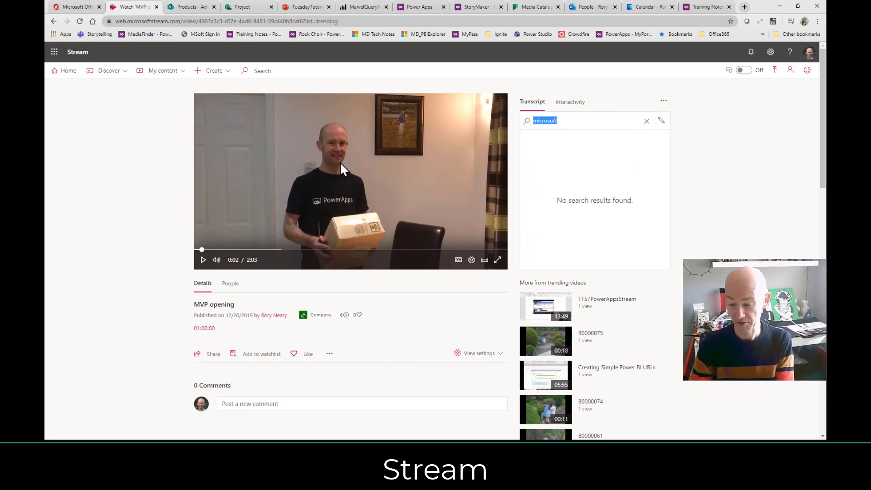
{"action": "key", "text": "BackSpace"}
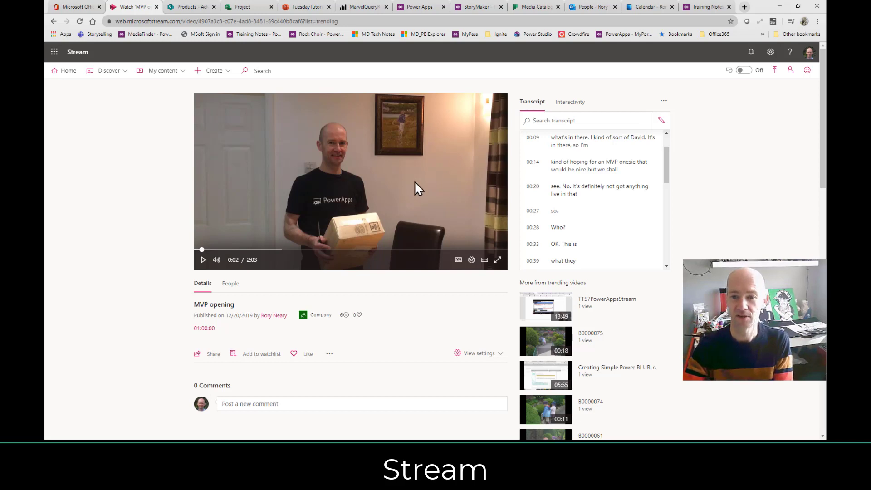
{"action": "left_click_drag", "start_coordinate": [666, 172], "coordinate": [643, 123]}
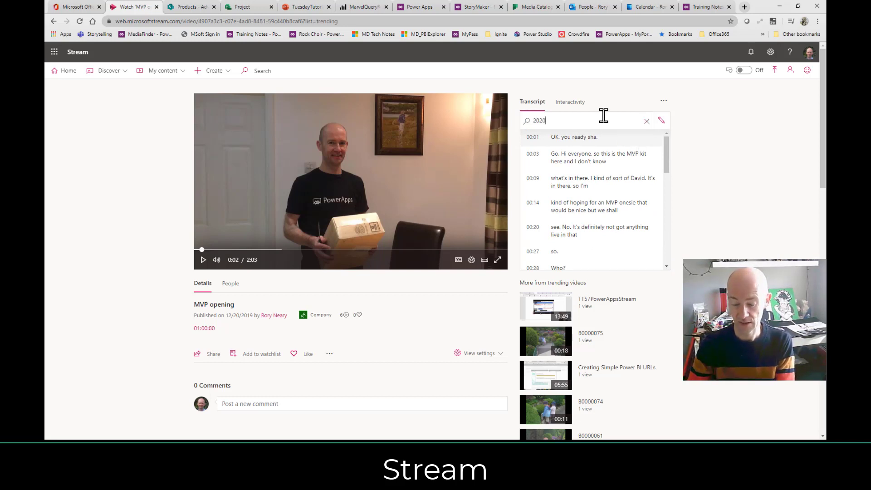
{"action": "key", "text": "Return"}
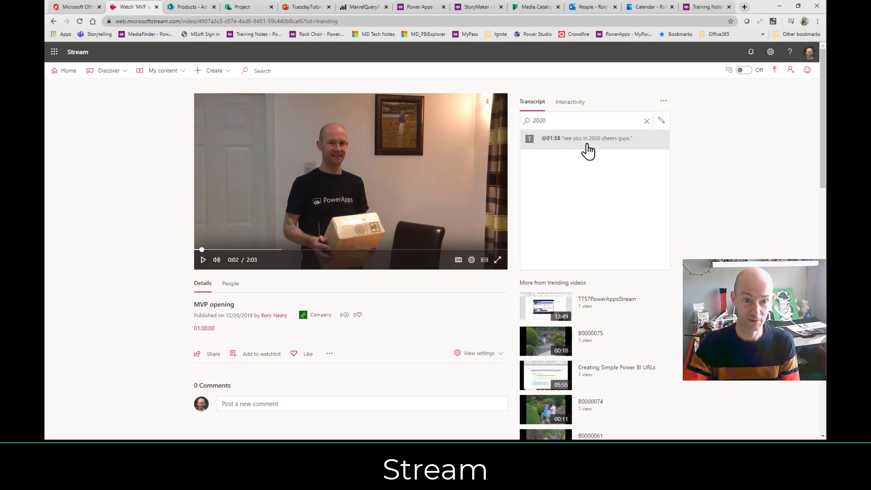
{"action": "left_click", "coordinate": [586, 144]}
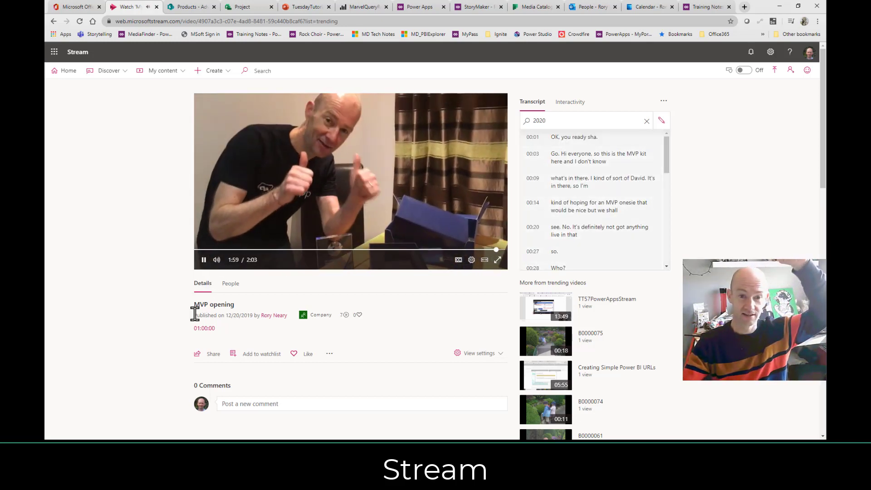
{"action": "left_click", "coordinate": [203, 259]}
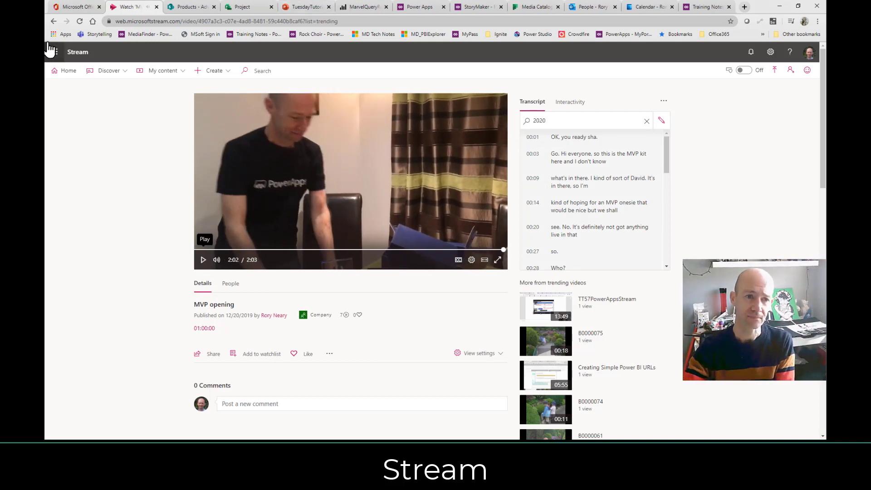
{"action": "left_click", "coordinate": [73, 8]}
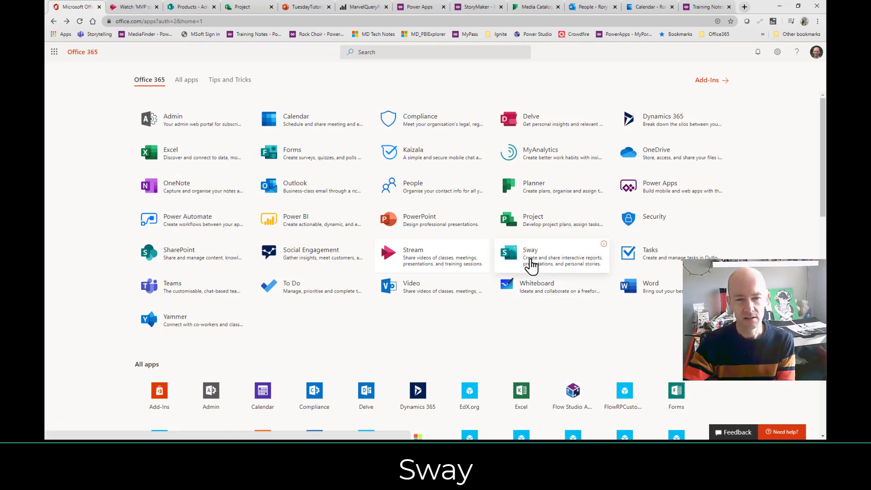
Open Sway and the featured Contoso Sales Training Sway.
{"action": "left_click", "coordinate": [531, 263]}
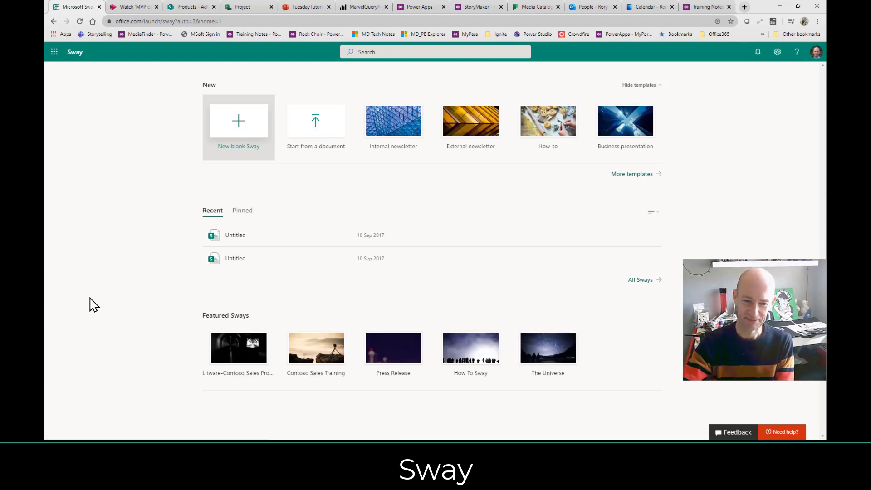
{"action": "left_click", "coordinate": [317, 356]}
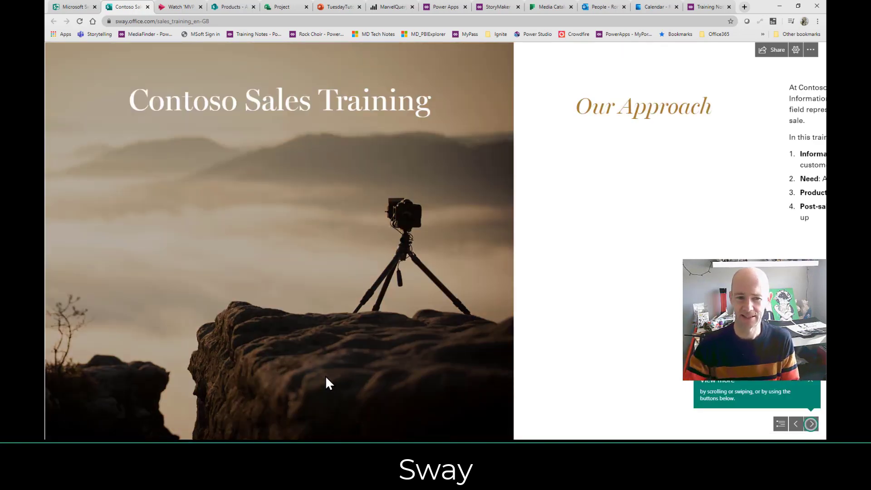
{"action": "double_click", "coordinate": [357, 254]}
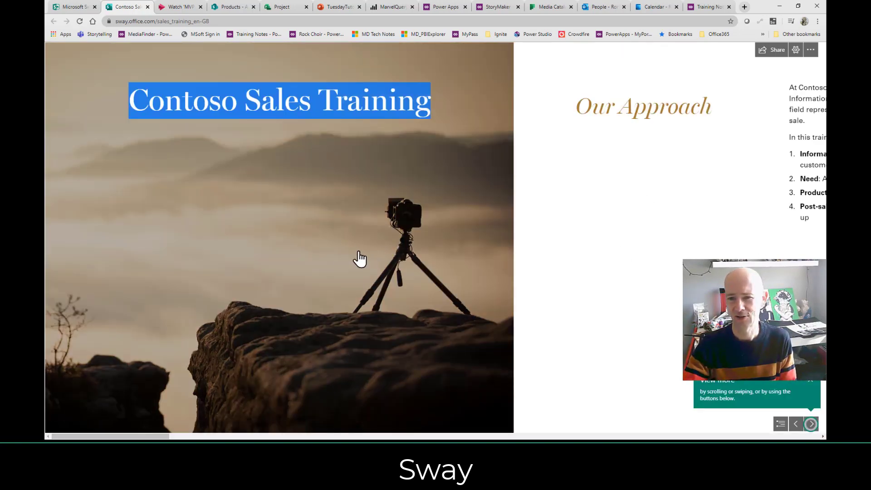
{"action": "left_click", "coordinate": [619, 243]}
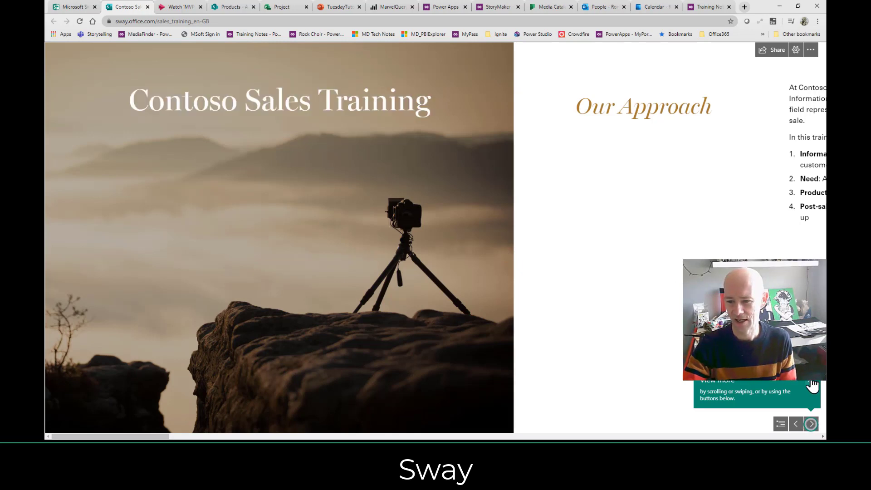
Advance through the Sway from Our Approach, Product and Pricing to potential problems.
{"action": "left_click", "coordinate": [811, 426]}
{"action": "left_click", "coordinate": [811, 426]}
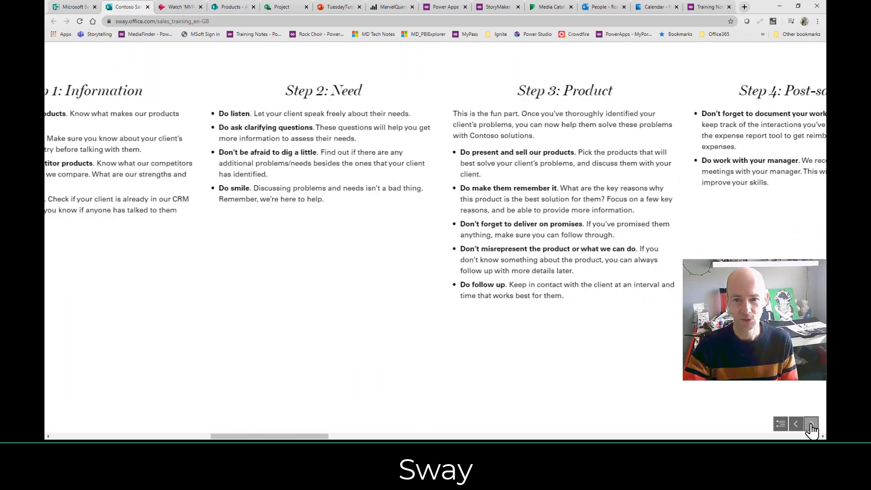
{"action": "left_click", "coordinate": [811, 426]}
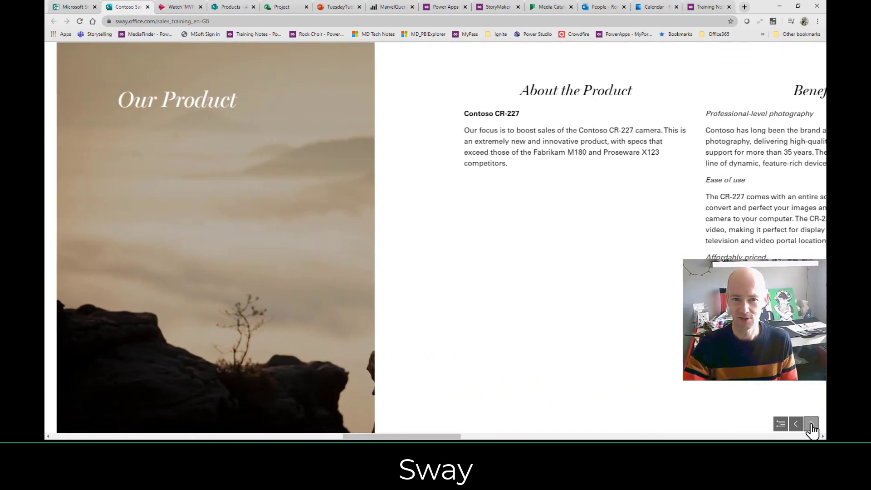
{"action": "left_click", "coordinate": [810, 426]}
{"action": "left_click", "coordinate": [811, 426]}
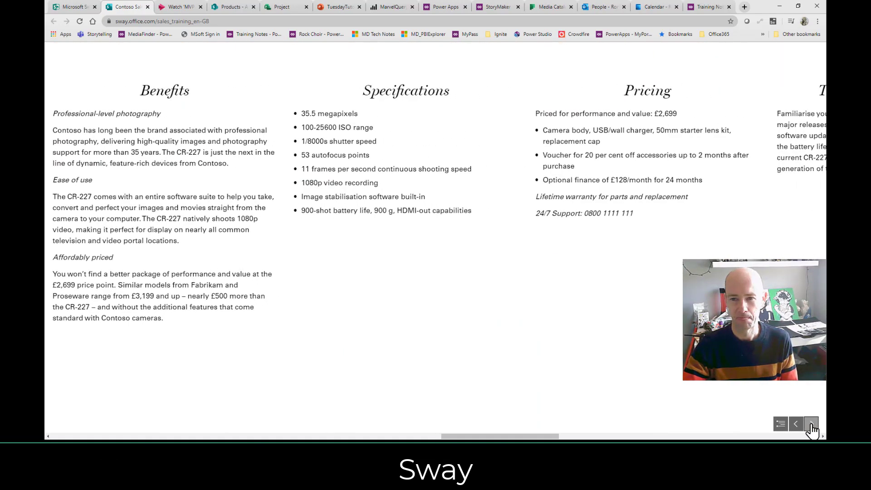
{"action": "left_click", "coordinate": [810, 426]}
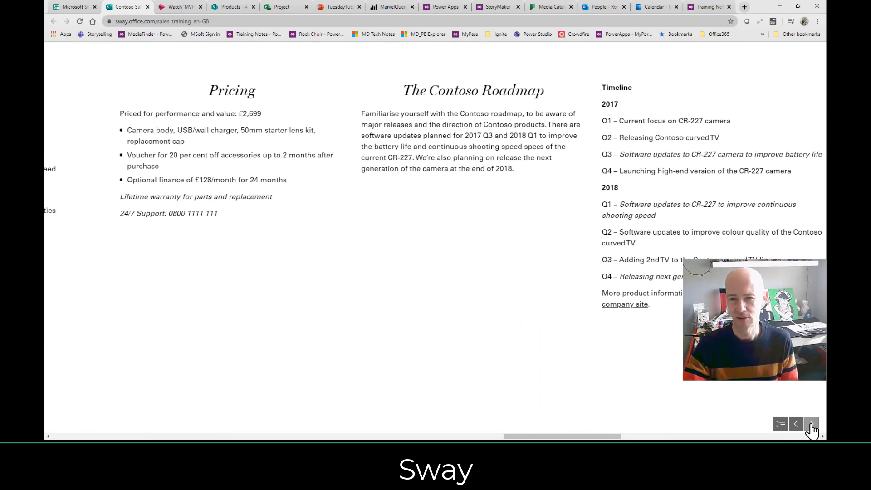
{"action": "left_click", "coordinate": [811, 427]}
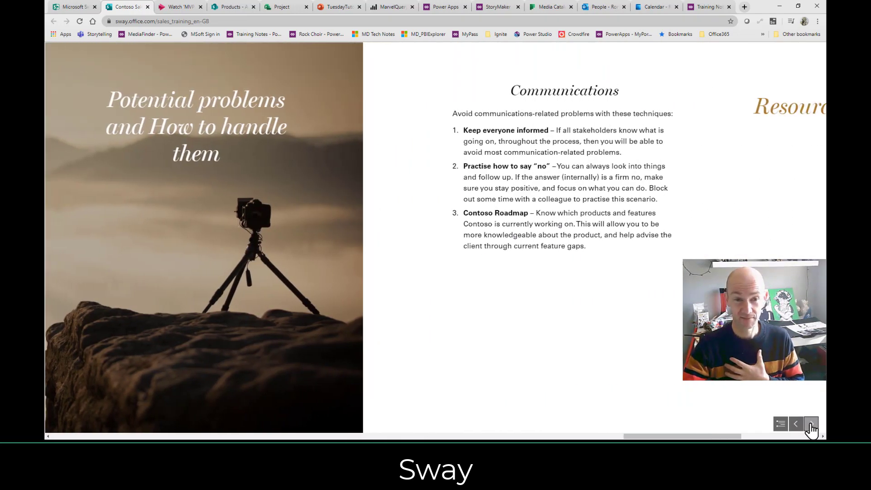
Jump to the Resources section via Navigation, then return to the Sway home page.
{"action": "left_click", "coordinate": [781, 424]}
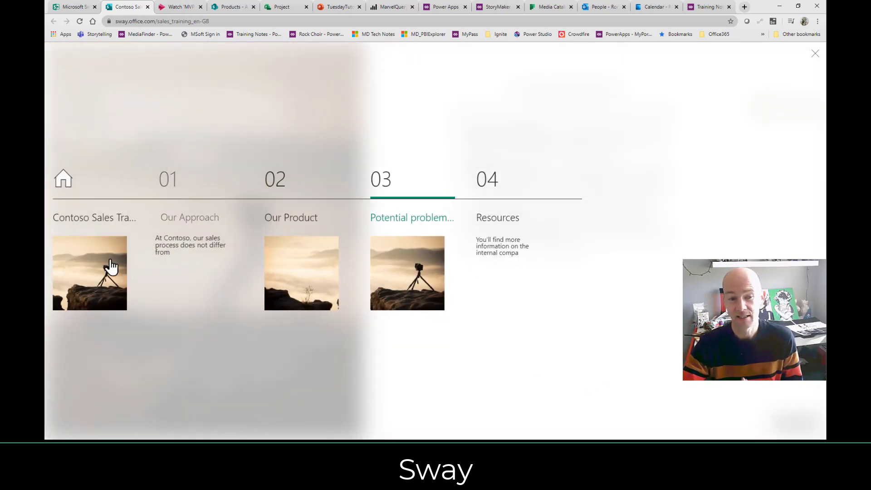
{"action": "left_click", "coordinate": [503, 248]}
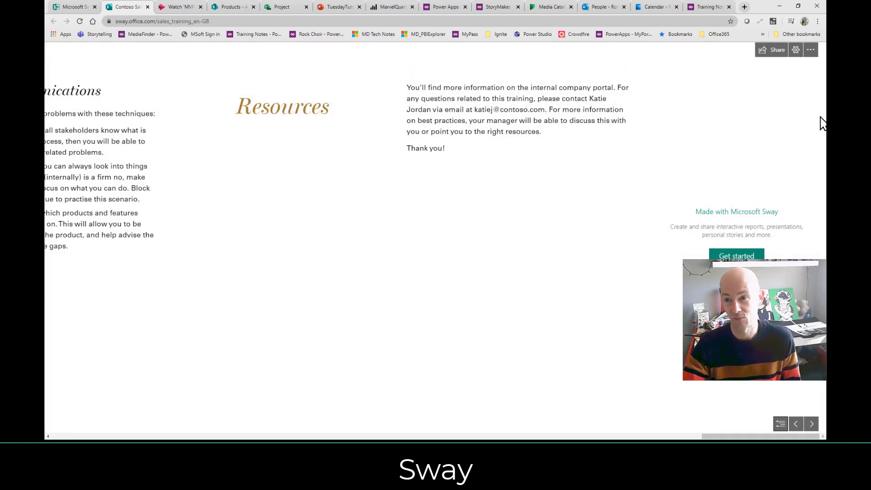
{"action": "left_click", "coordinate": [810, 50]}
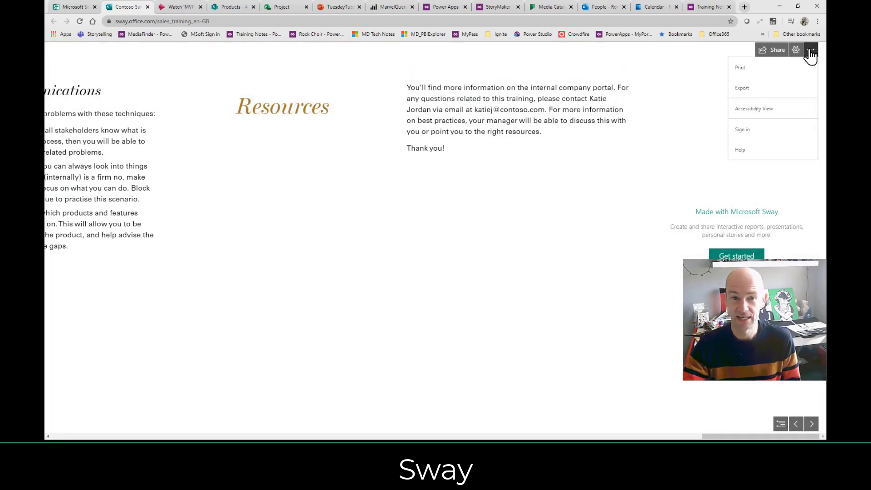
{"action": "left_click", "coordinate": [810, 50]}
{"action": "left_click", "coordinate": [87, 10]}
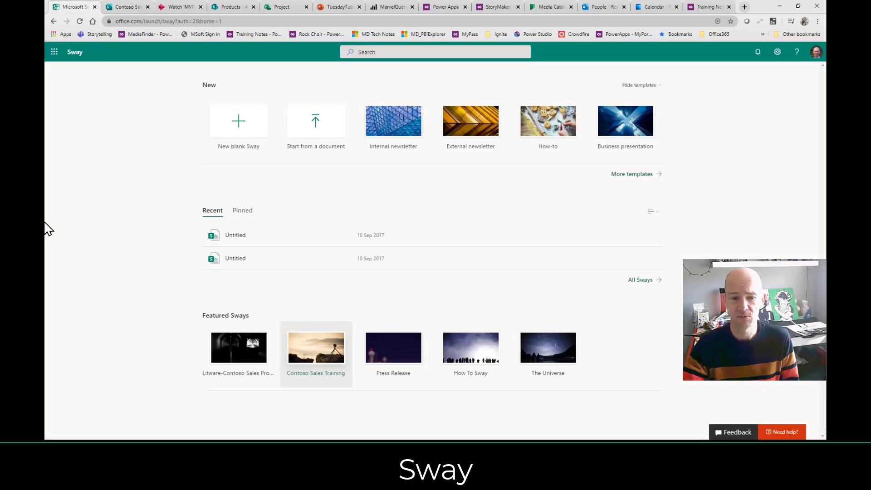
{"action": "left_click", "coordinate": [227, 237]}
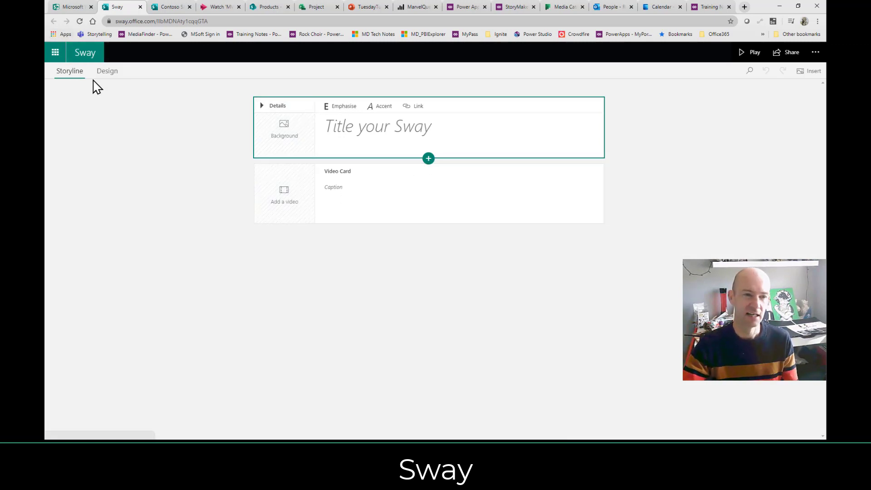
{"action": "left_click", "coordinate": [66, 9]}
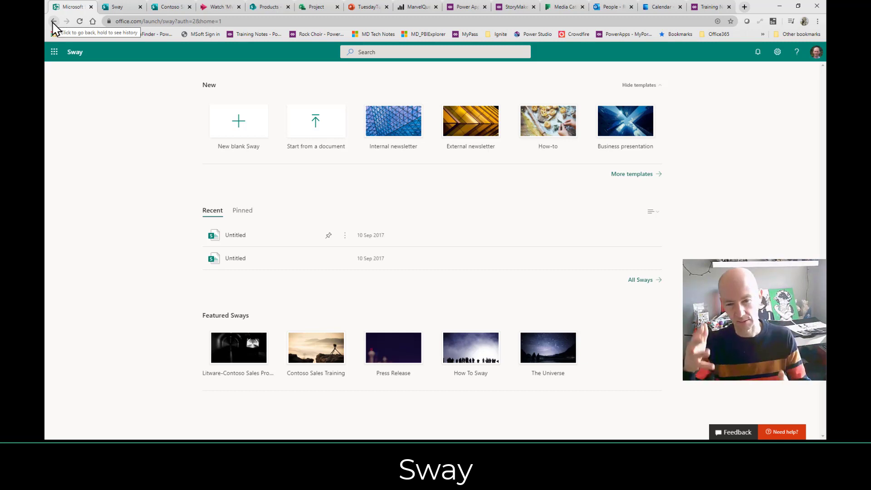
Go back from Sway to office.com/apps, which lists Teams, To Do, Whiteboard, Word and Yammer.
{"action": "left_click", "coordinate": [53, 22]}
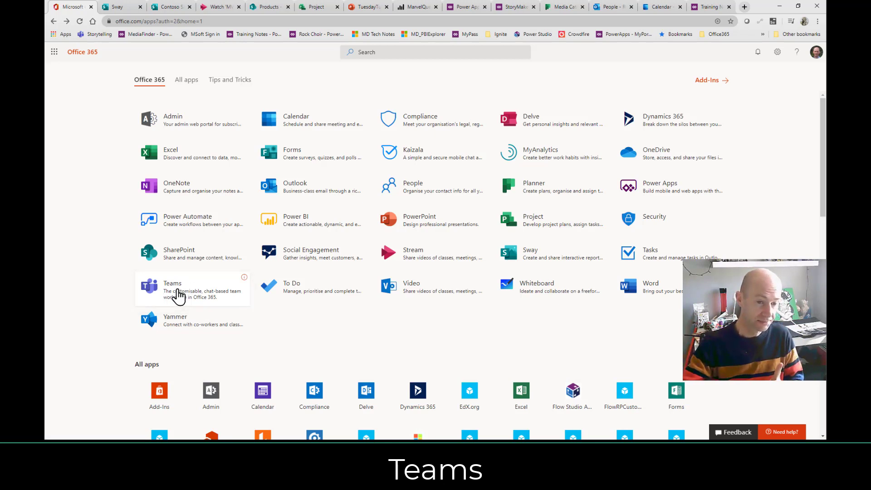
Launch Teams on the Storytelling channel's MD Story Headers tab and check the account menu.
{"action": "left_click", "coordinate": [179, 296]}
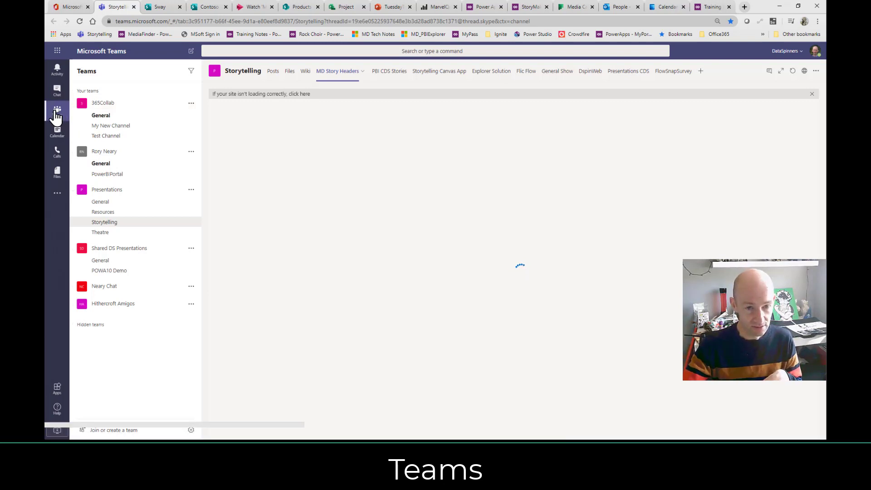
{"action": "left_click", "coordinate": [798, 57]}
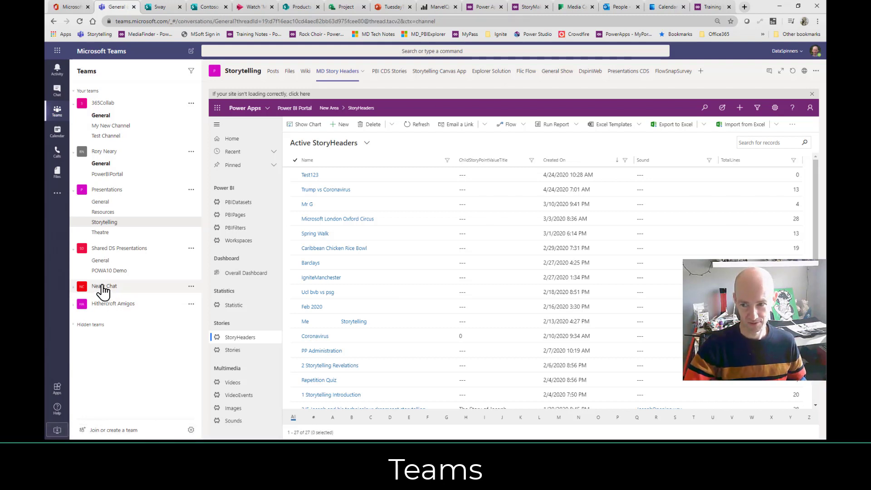
Switch from the chat team to the 365Collab team's General channel posts.
{"action": "left_click", "coordinate": [103, 290]}
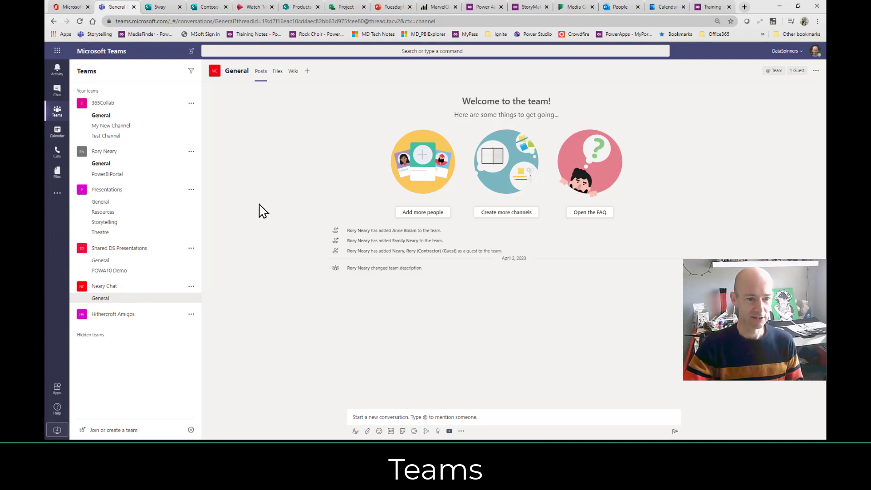
{"action": "left_click", "coordinate": [140, 286]}
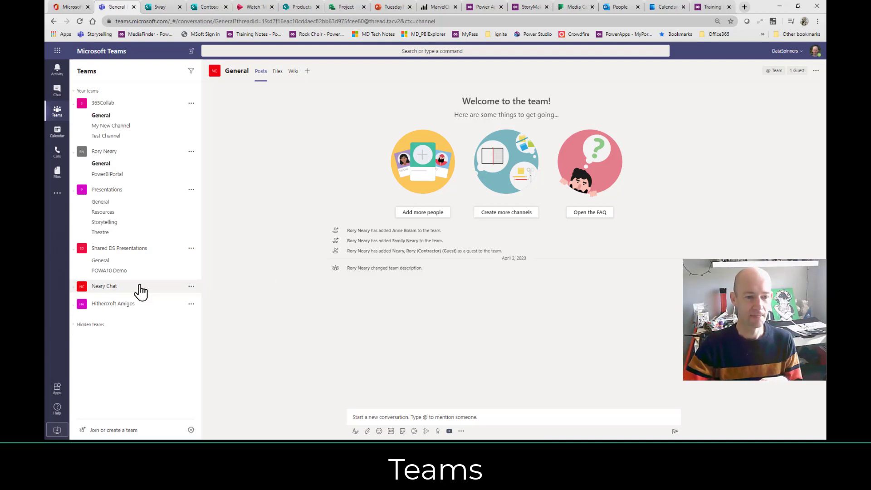
{"action": "left_click", "coordinate": [141, 286]}
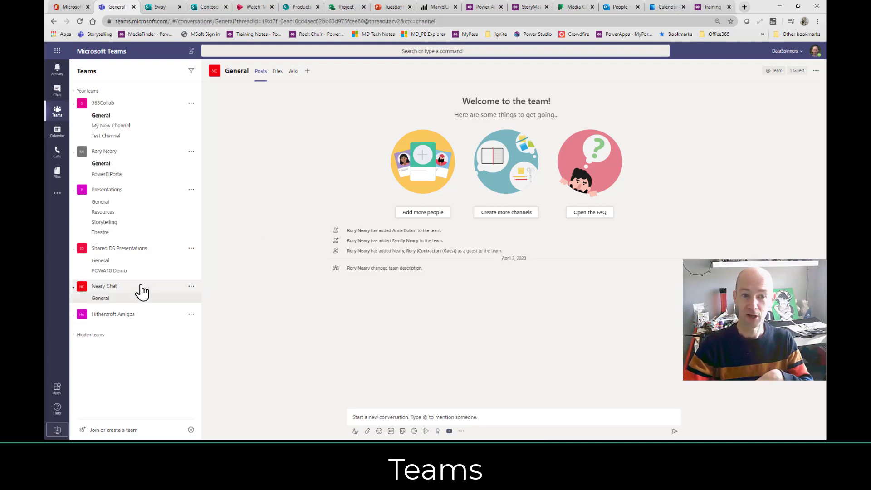
{"action": "left_click", "coordinate": [132, 118]}
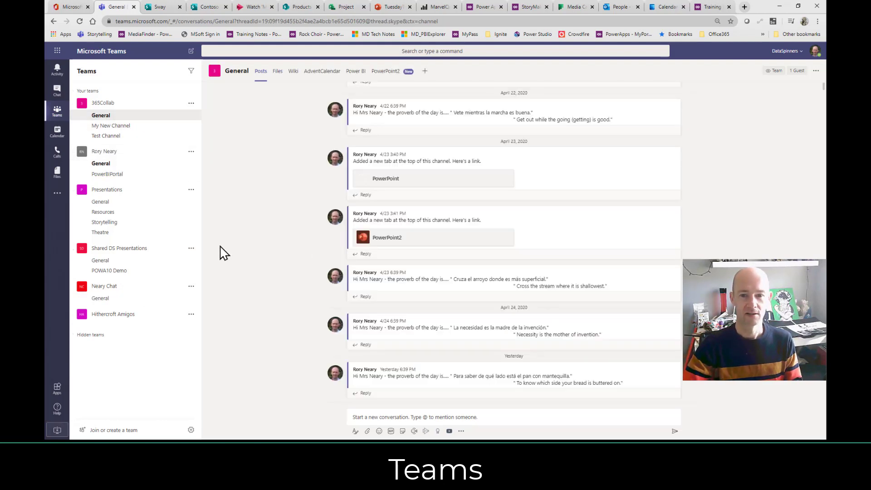
{"action": "scroll", "coordinate": [424, 259], "scroll_direction": "up", "scroll_amount": 5}
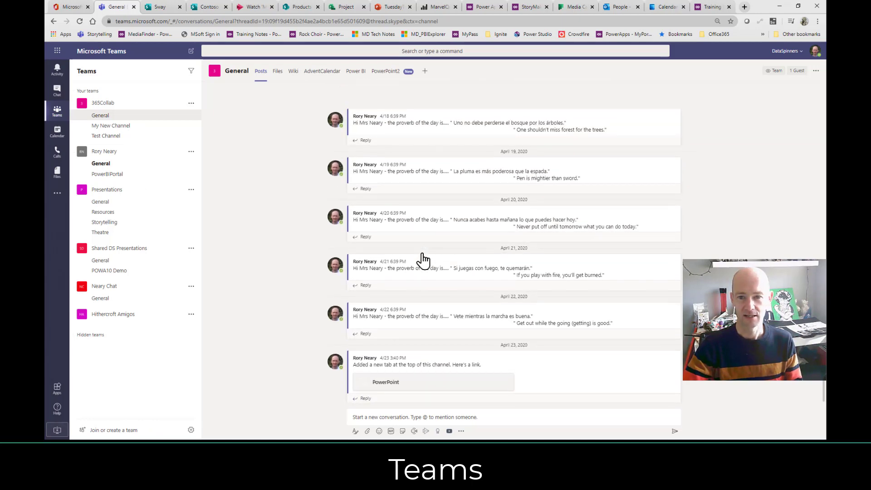
{"action": "scroll", "coordinate": [423, 258], "scroll_direction": "down", "scroll_amount": 4}
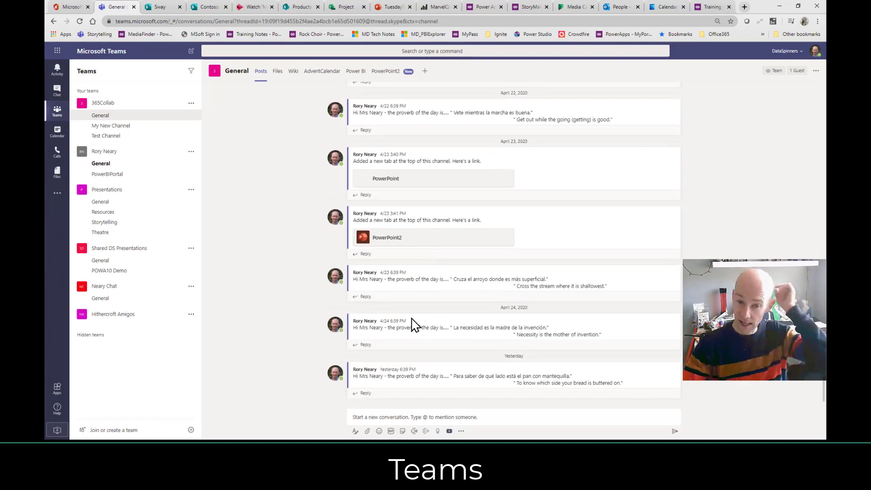
{"action": "left_click", "coordinate": [408, 417]}
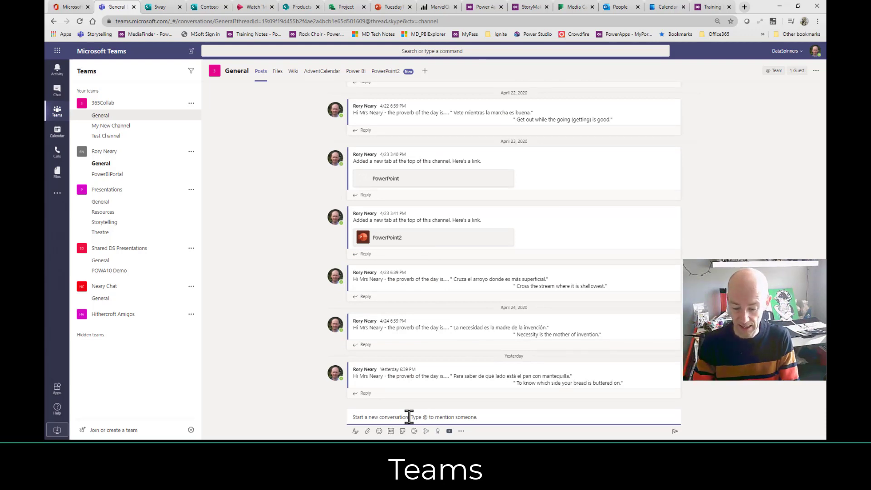
{"action": "type", "text": "@t"}
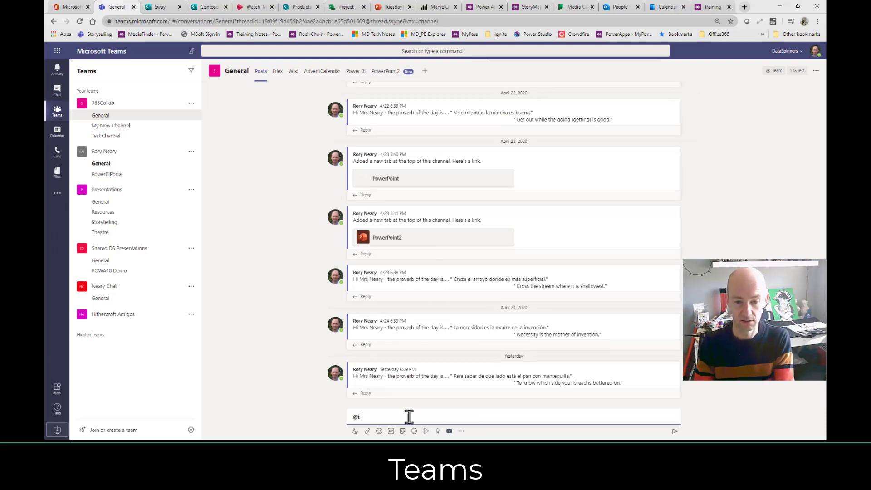
{"action": "type", "text": "yeter"}
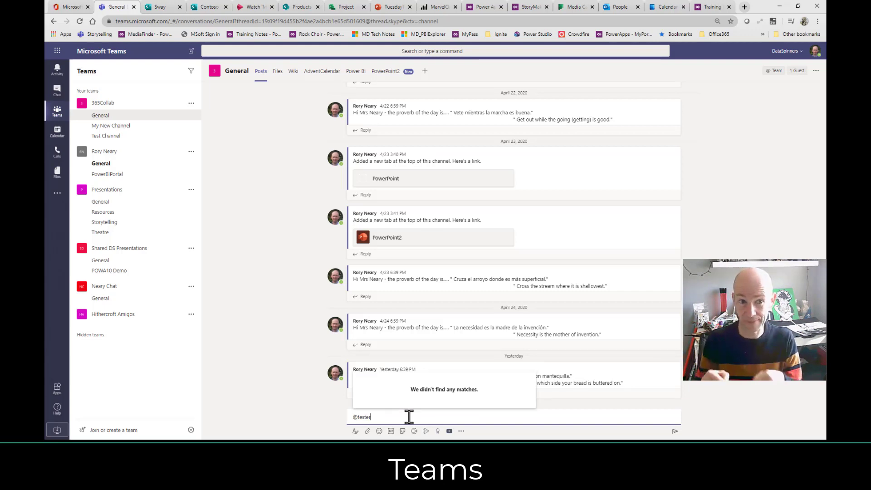
{"action": "key", "text": "BackSpace"}
{"action": "key", "text": "BackSpace"}
{"action": "key", "text": "BackSpace"}
{"action": "key", "text": "BackSpace"}
{"action": "key", "text": "BackSpace"}
{"action": "key", "text": "BackSpace"}
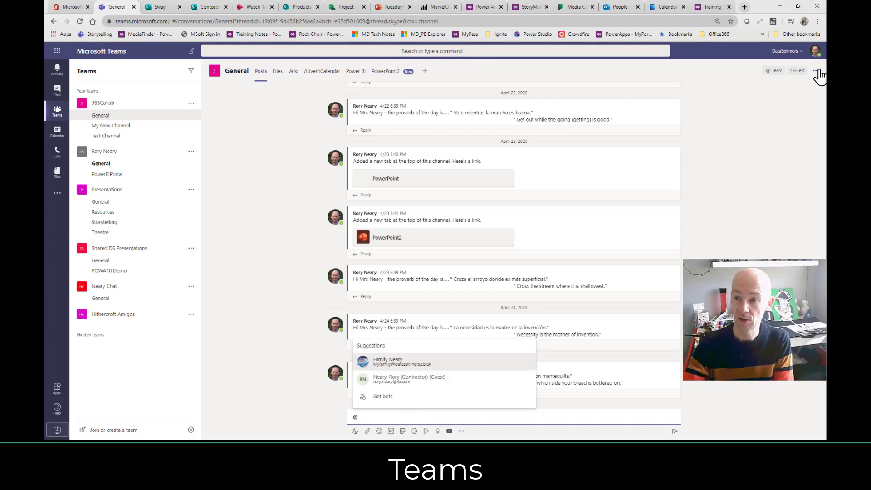
{"action": "key", "text": "Escape"}
Show the 365Collab General channel's Files tab listing test1234.pptx.
{"action": "left_click", "coordinate": [192, 104]}
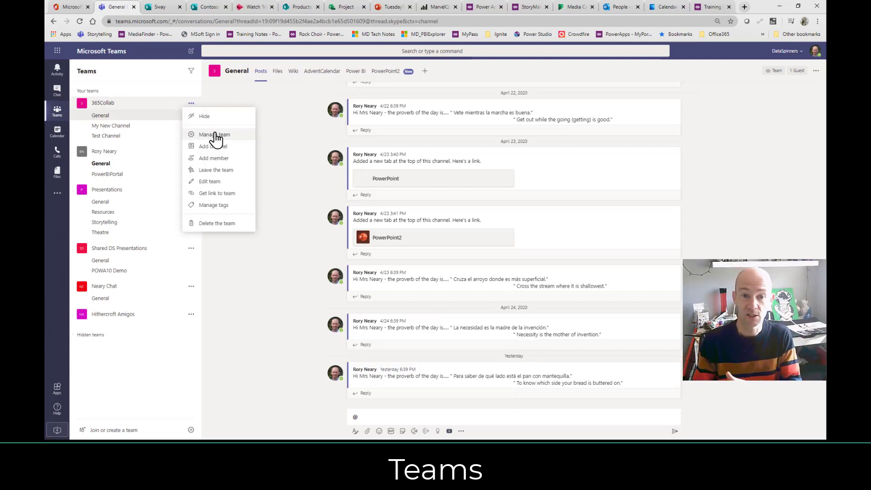
{"action": "left_click", "coordinate": [278, 76]}
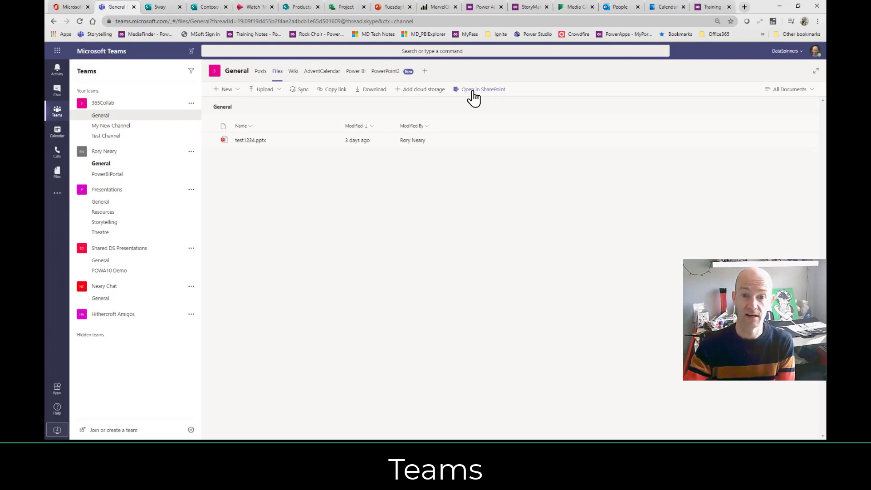
Open the General channel's files in SharePoint, then return to the Teams browser tab.
{"action": "left_click", "coordinate": [473, 97]}
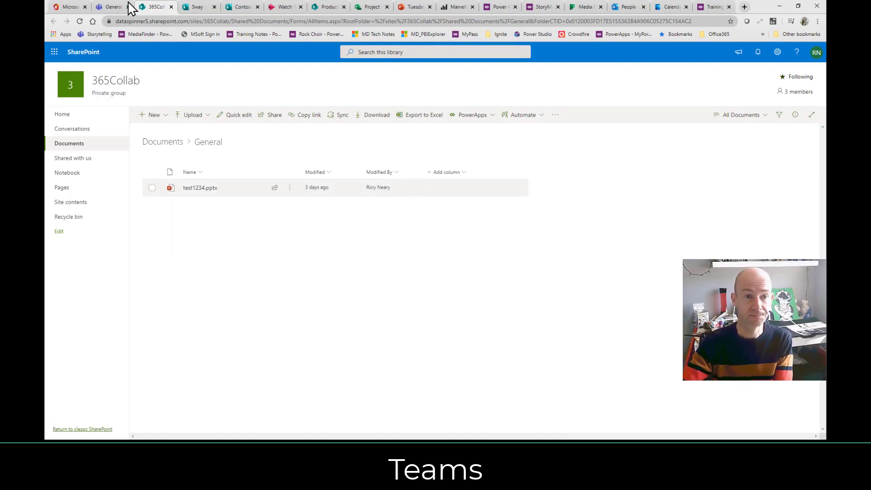
{"action": "left_click", "coordinate": [111, 7]}
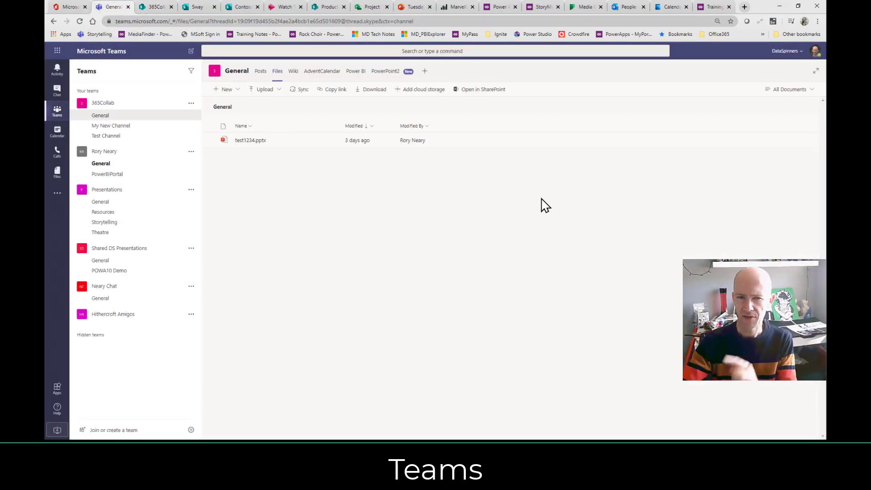
Add the test user to 365Collab through Manage team, then reopen the General channel.
{"action": "left_click", "coordinate": [190, 103]}
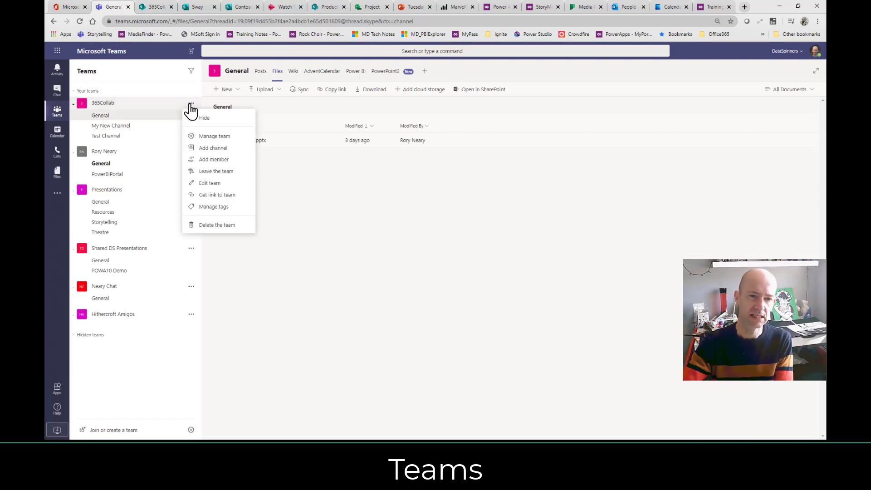
{"action": "left_click", "coordinate": [215, 137]}
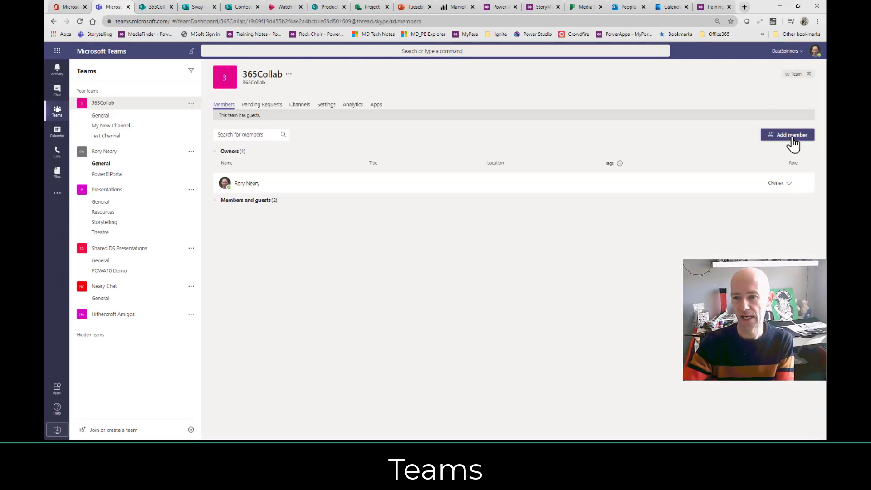
{"action": "left_click", "coordinate": [789, 142]}
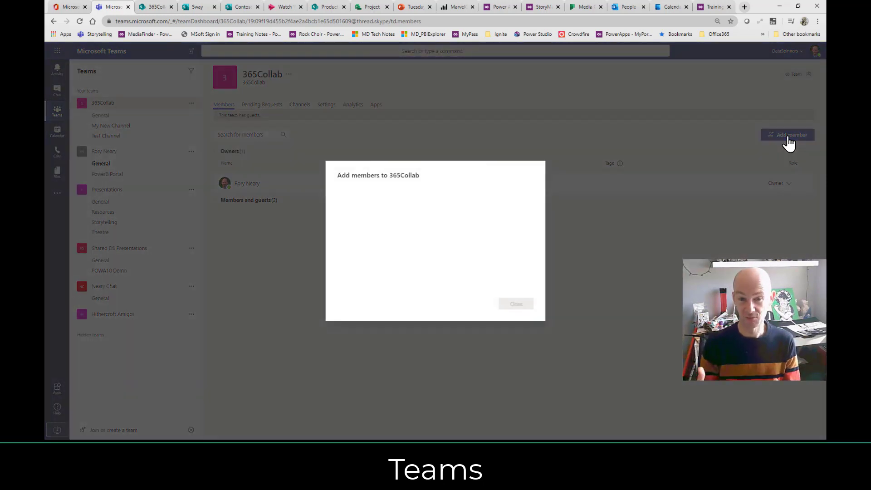
{"action": "type", "text": "te"}
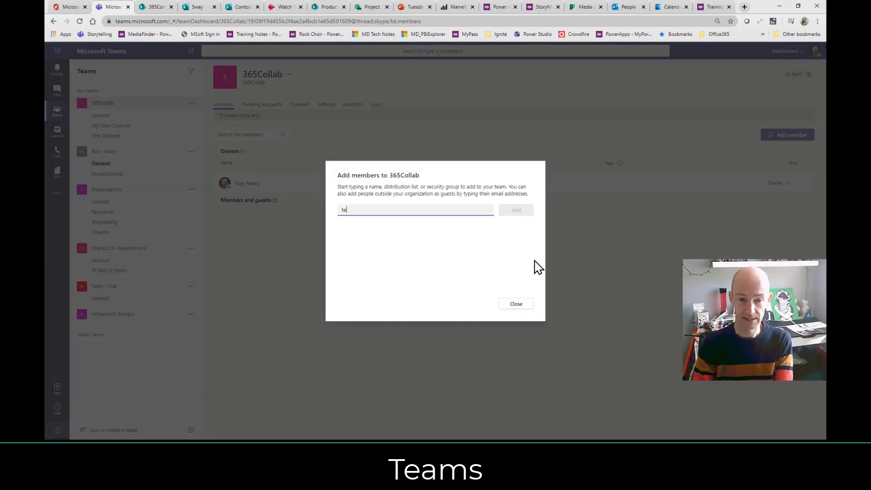
{"action": "type", "text": "st"}
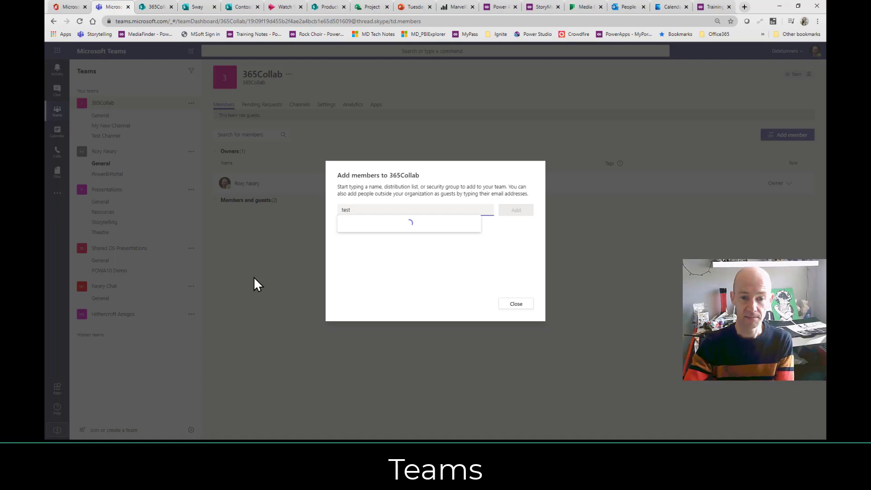
{"action": "left_click", "coordinate": [378, 229]}
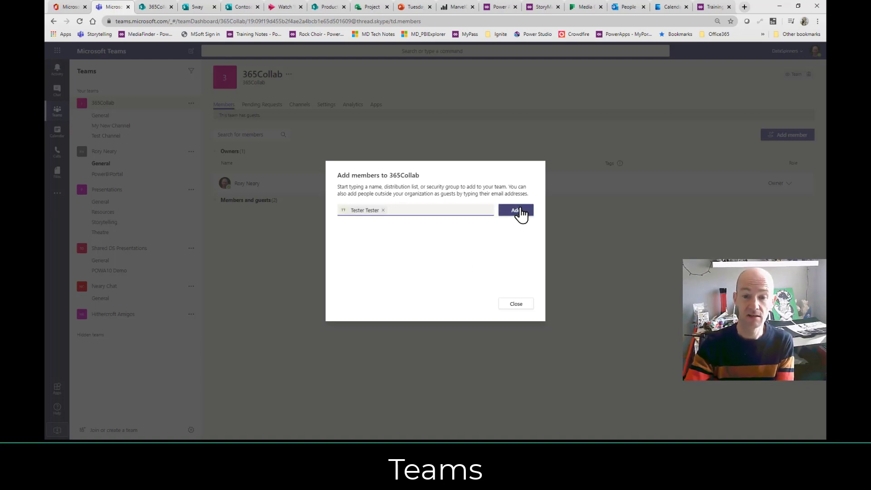
{"action": "left_click", "coordinate": [517, 211]}
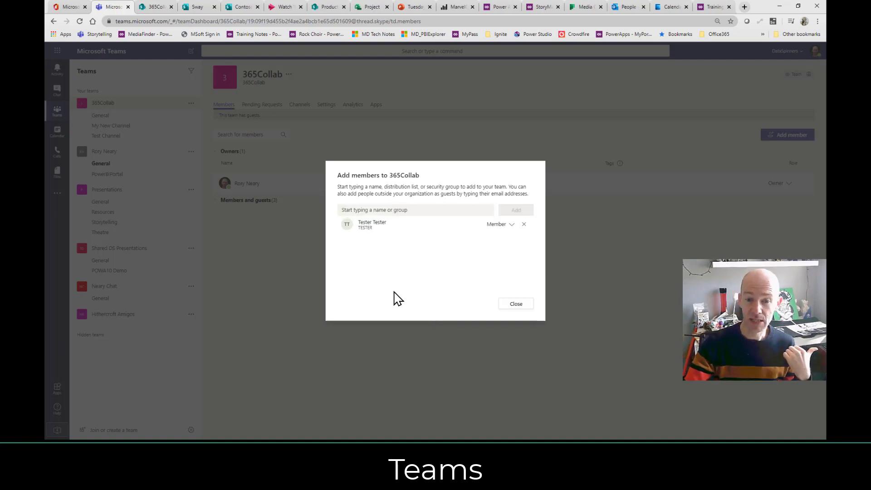
{"action": "left_click", "coordinate": [515, 304]}
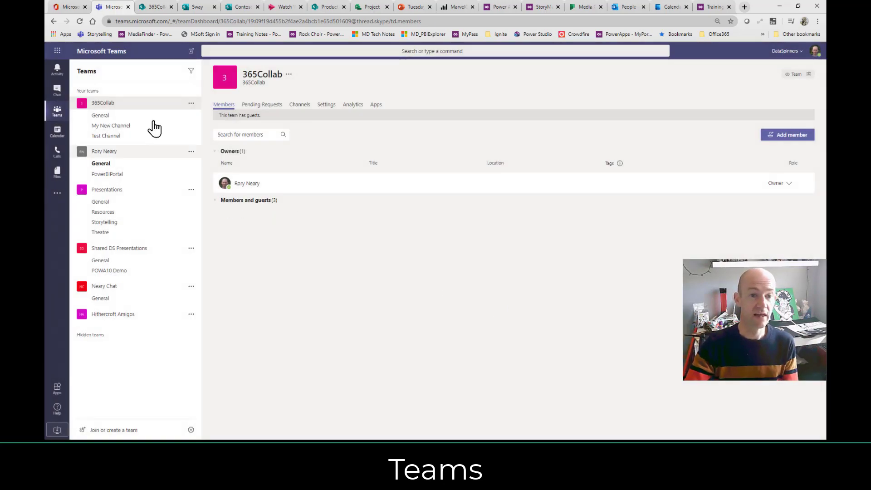
{"action": "left_click", "coordinate": [128, 117]}
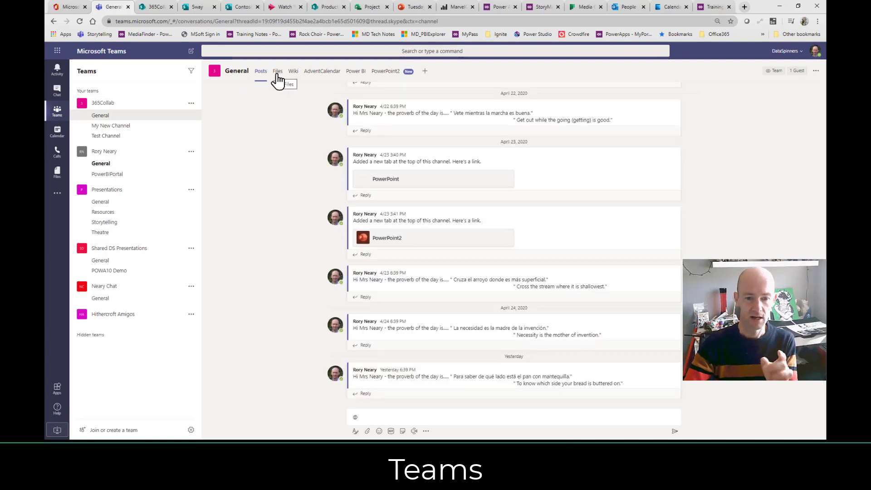
Post a General channel message @-mentioning the test user followed by 'test 123'.
{"action": "left_click", "coordinate": [383, 417]}
{"action": "type", "text": "@tester"}
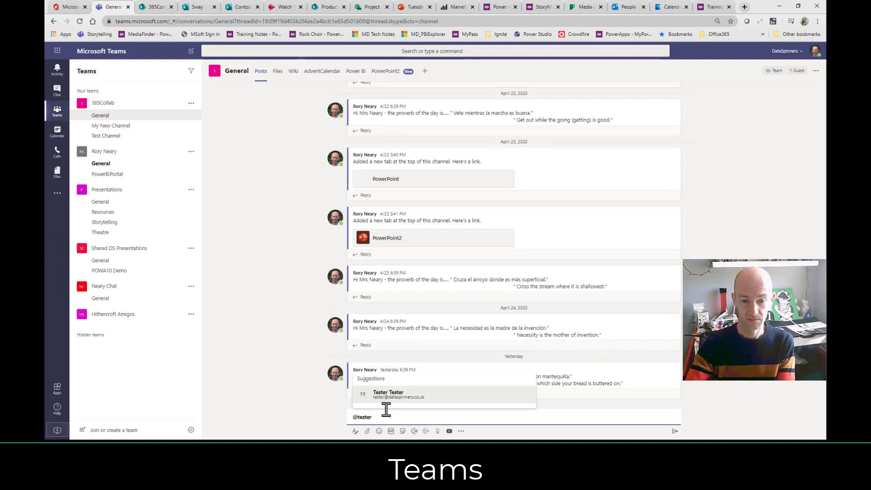
{"action": "left_click", "coordinate": [389, 403]}
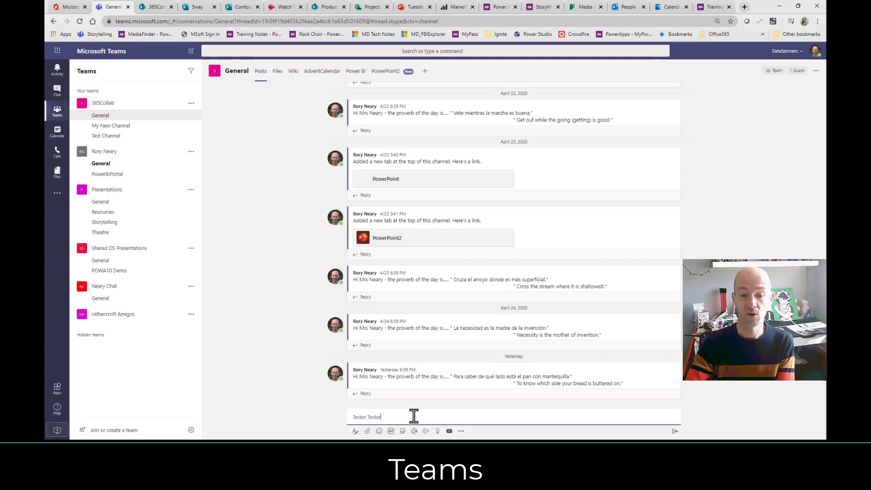
{"action": "type", "text": "test 123"}
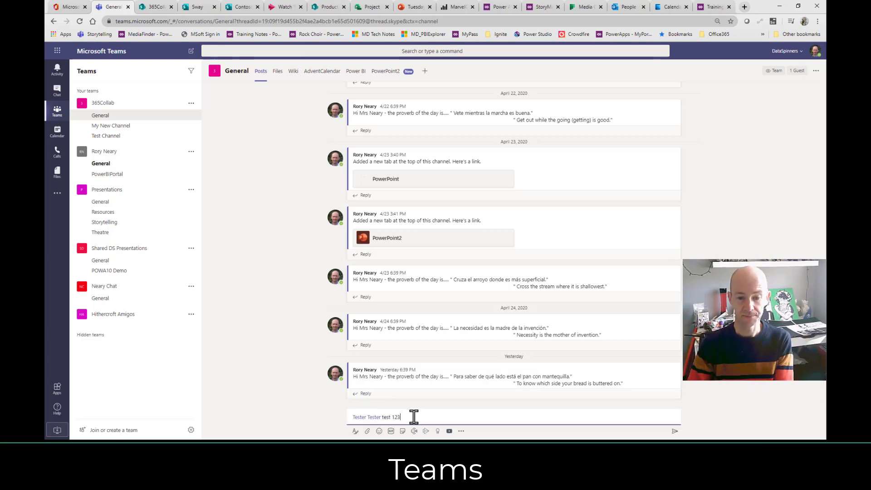
{"action": "key", "text": "Return"}
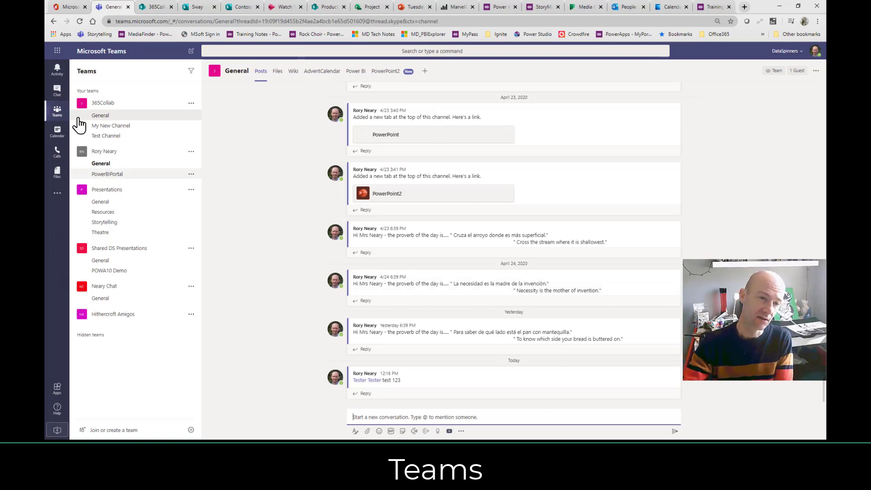
View the empty My New Channel, then switch to the Office 365 apps tab.
{"action": "left_click", "coordinate": [104, 131]}
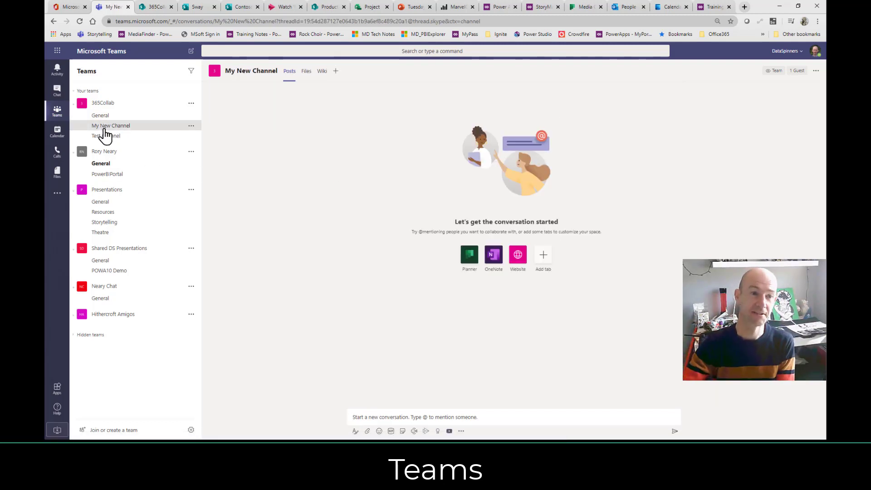
{"action": "left_click", "coordinate": [68, 7]}
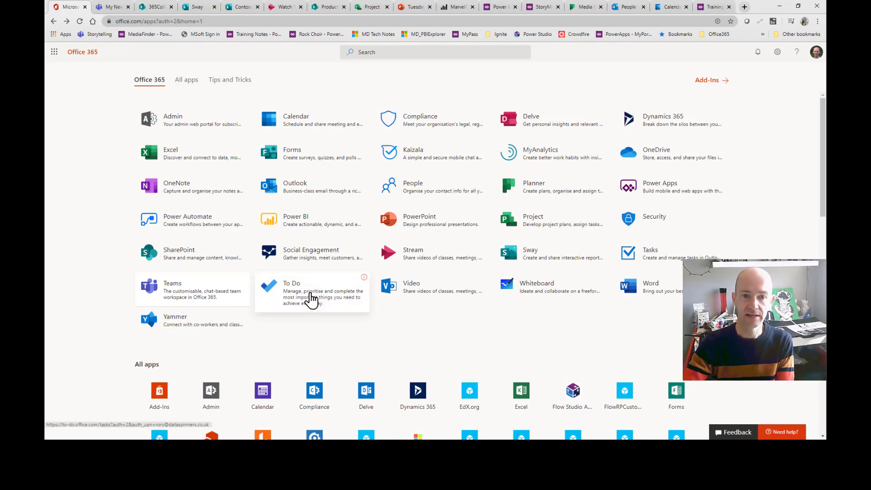
Launch To Do to view its Tasks list, then switch to the Office 365 apps tab.
{"action": "left_click", "coordinate": [311, 299]}
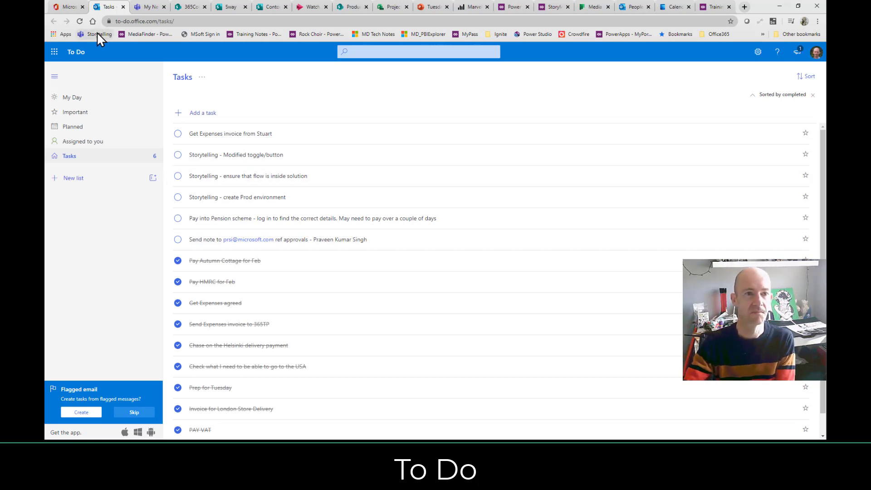
{"action": "left_click", "coordinate": [68, 8]}
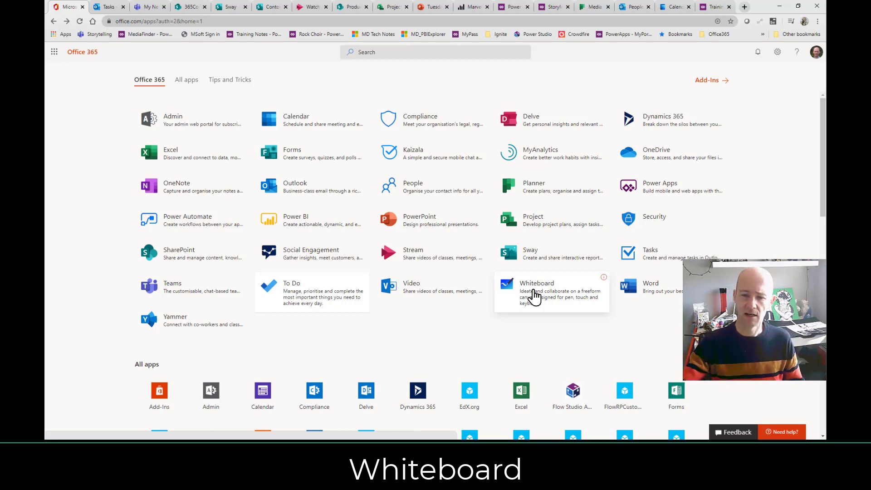
Launch Whiteboard from the apps page and start a second, blank board.
{"action": "left_click", "coordinate": [534, 297]}
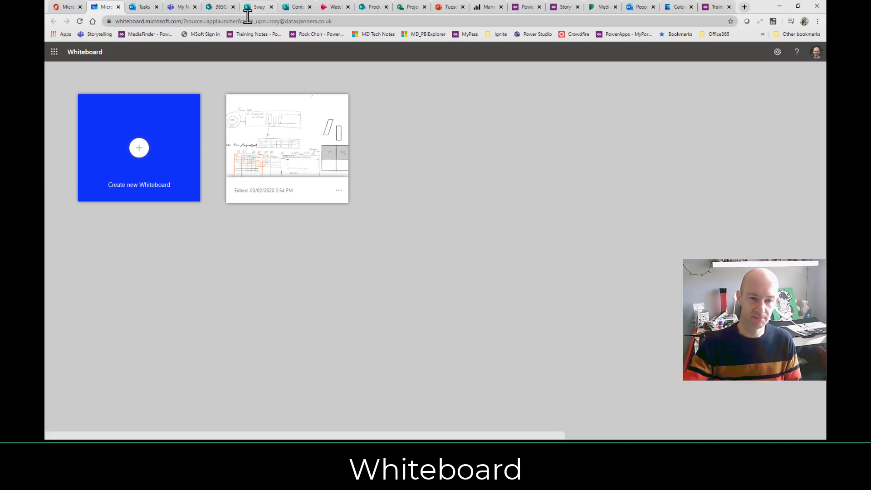
{"action": "left_click", "coordinate": [141, 159]}
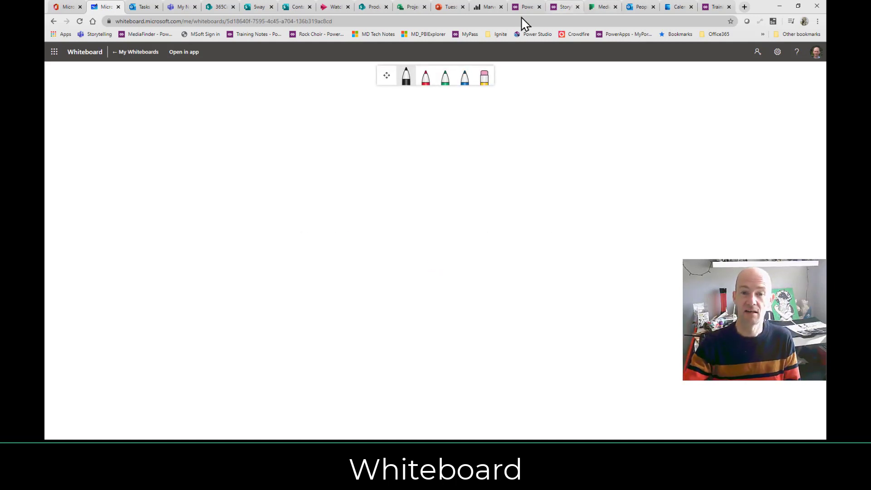
Sketch a leaf, a loop and an underlined handwritten name in black pen, then return to Office 365.
{"action": "left_click", "coordinate": [405, 78]}
{"action": "left_click_drag", "start_coordinate": [309, 124], "coordinate": [307, 144]}
{"action": "left_click_drag", "start_coordinate": [314, 232], "coordinate": [418, 229]}
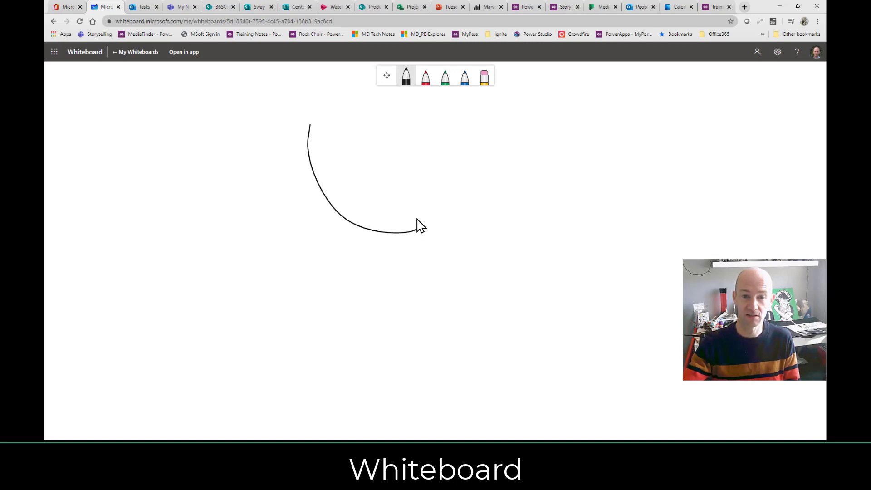
{"action": "mouse_move", "coordinate": [317, 121]}
{"action": "left_mouse_down"}
{"action": "mouse_move", "coordinate": [421, 227]}
{"action": "mouse_move", "coordinate": [342, 261]}
{"action": "left_mouse_up"}
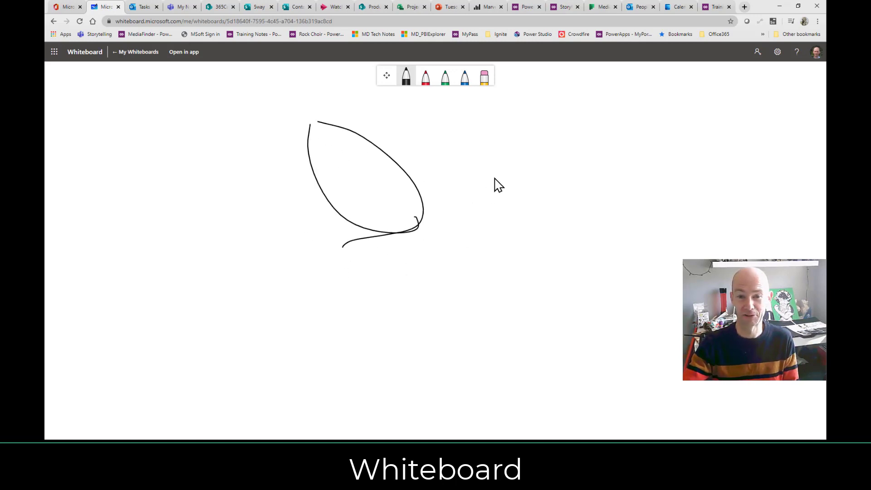
{"action": "mouse_move", "coordinate": [501, 161]}
{"action": "left_mouse_down"}
{"action": "mouse_move", "coordinate": [540, 208]}
{"action": "mouse_move", "coordinate": [504, 225]}
{"action": "left_mouse_up"}
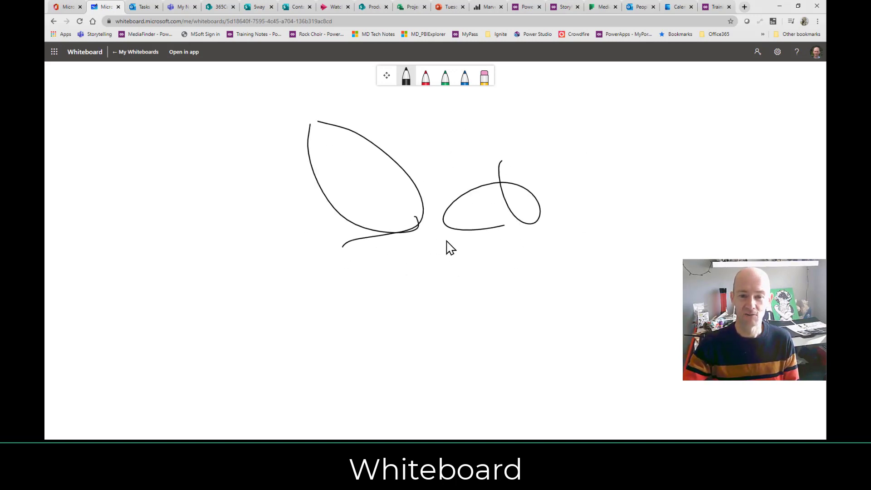
{"action": "mouse_move", "coordinate": [445, 241]}
{"action": "left_mouse_down"}
{"action": "mouse_move", "coordinate": [439, 278]}
{"action": "mouse_move", "coordinate": [496, 259]}
{"action": "mouse_move", "coordinate": [499, 274]}
{"action": "mouse_move", "coordinate": [565, 276]}
{"action": "mouse_move", "coordinate": [604, 262]}
{"action": "left_mouse_up"}
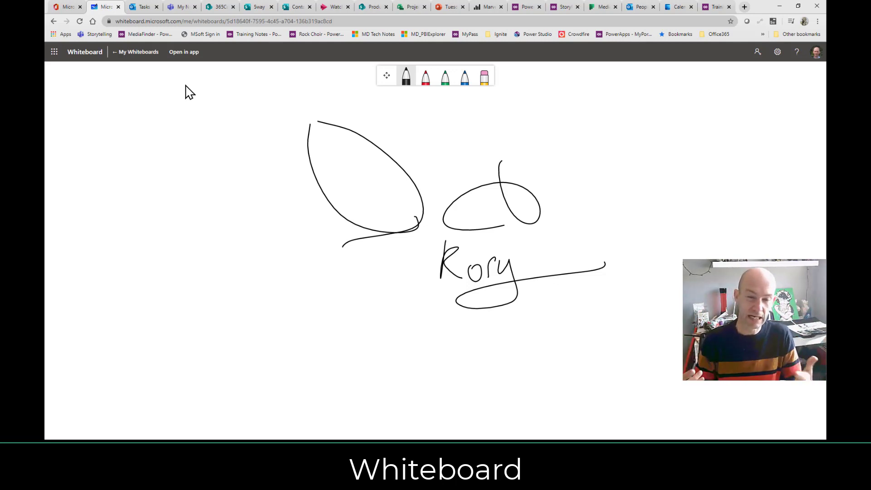
{"action": "left_click", "coordinate": [60, 8]}
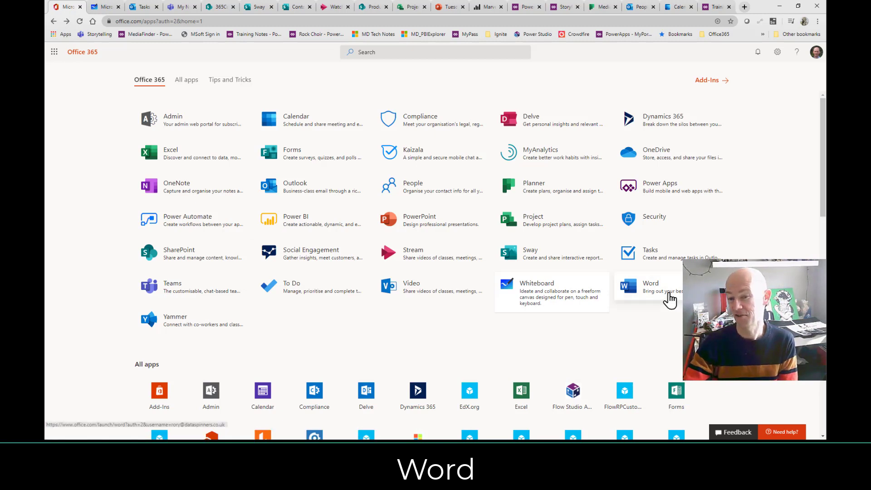
Open Word Online's start page and browse templates such as 5-day trip planner and MLA style paper.
{"action": "left_click", "coordinate": [671, 297]}
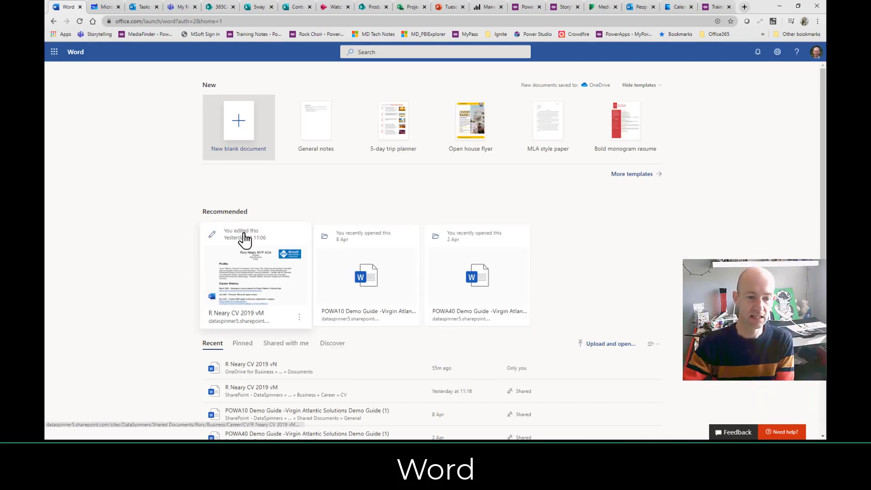
{"action": "scroll", "coordinate": [63, 237], "scroll_direction": "down", "scroll_amount": 2}
{"action": "scroll", "coordinate": [64, 241], "scroll_direction": "down", "scroll_amount": 3}
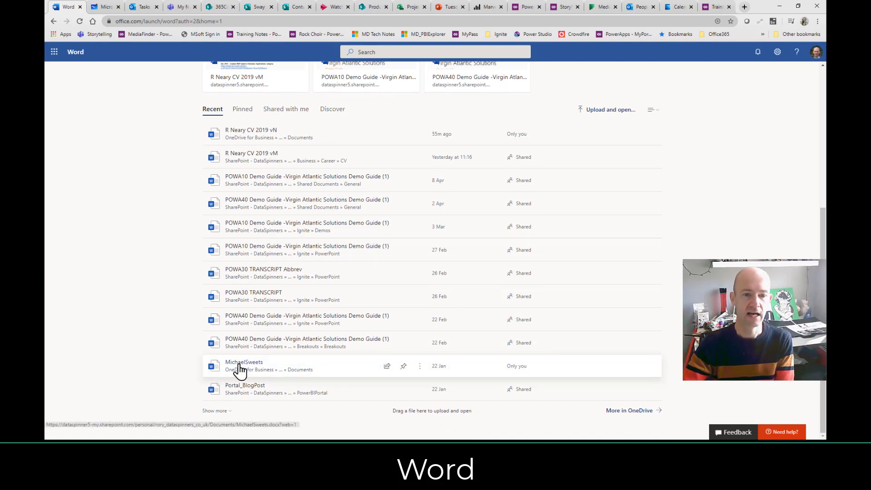
{"action": "scroll", "coordinate": [128, 295], "scroll_direction": "up", "scroll_amount": 4}
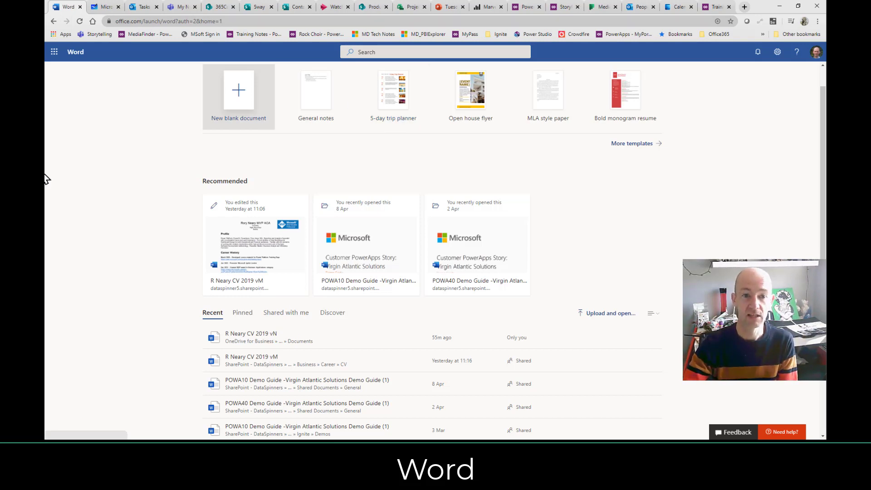
{"action": "scroll", "coordinate": [117, 180], "scroll_direction": "down", "scroll_amount": 3}
{"action": "scroll", "coordinate": [117, 179], "scroll_direction": "up", "scroll_amount": 4}
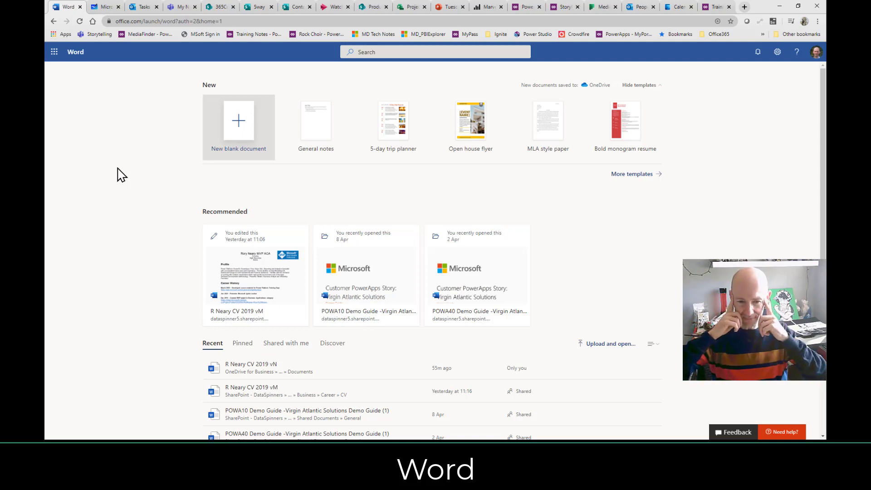
Start a new document from the 5-Day Trip Planner template, then return to the Office 365 tab.
{"action": "left_click", "coordinate": [384, 136]}
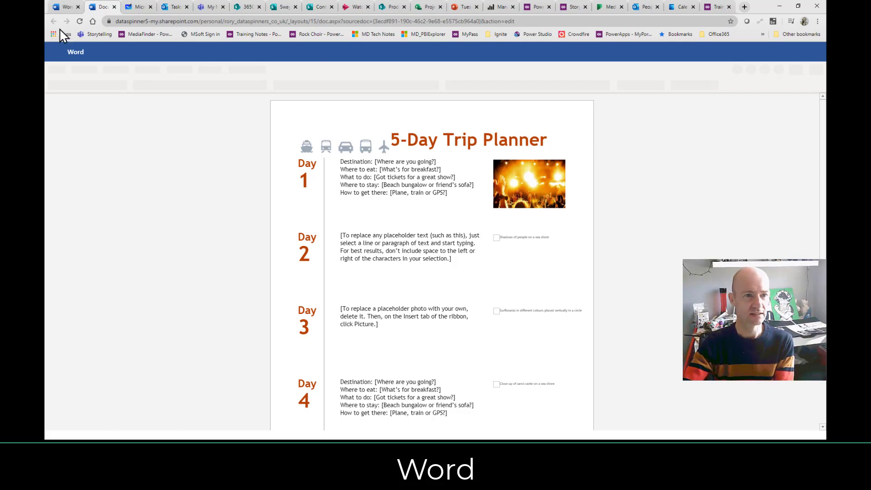
{"action": "left_click", "coordinate": [63, 7]}
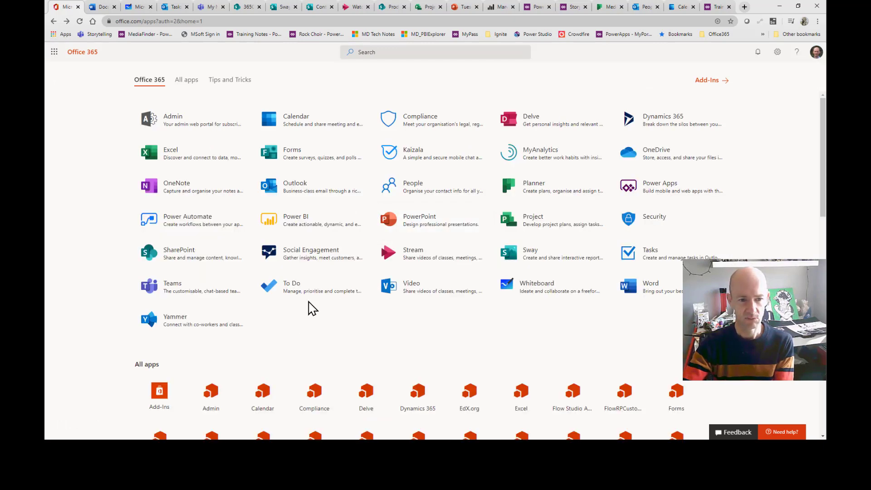
Open Yammer and scroll the DataSpinners home feed of PowerApps group posts.
{"action": "mouse_move", "coordinate": [170, 327]}
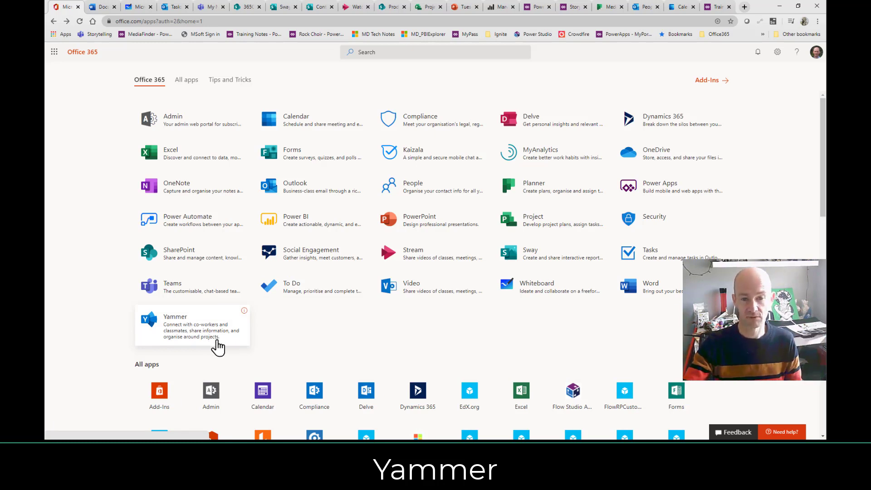
{"action": "left_click", "coordinate": [197, 340]}
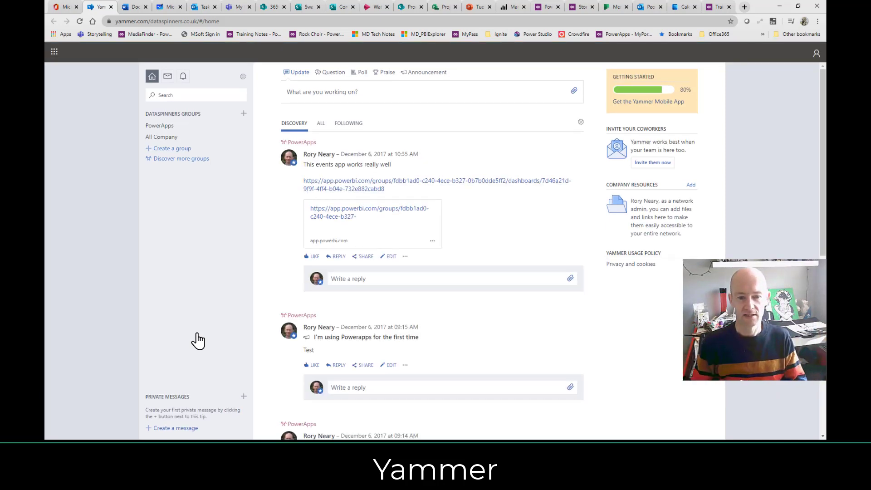
{"action": "scroll", "coordinate": [413, 338], "scroll_direction": "down", "scroll_amount": 4}
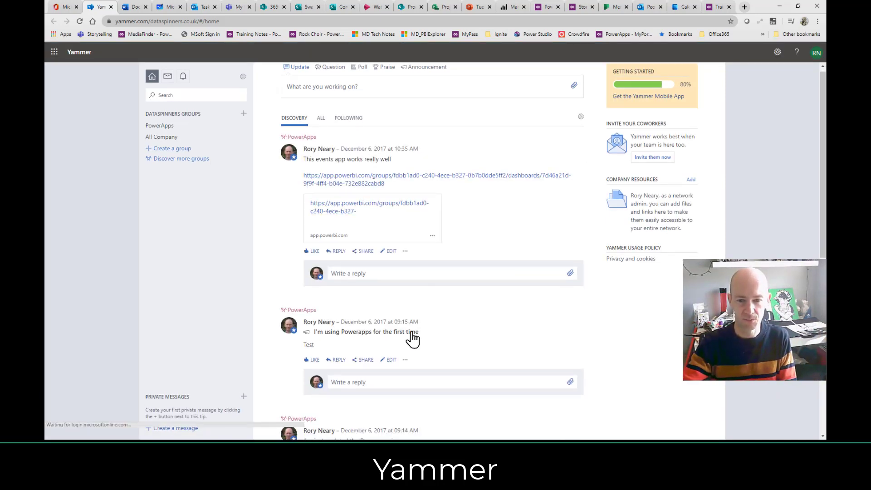
{"action": "scroll", "coordinate": [403, 263], "scroll_direction": "up", "scroll_amount": 3}
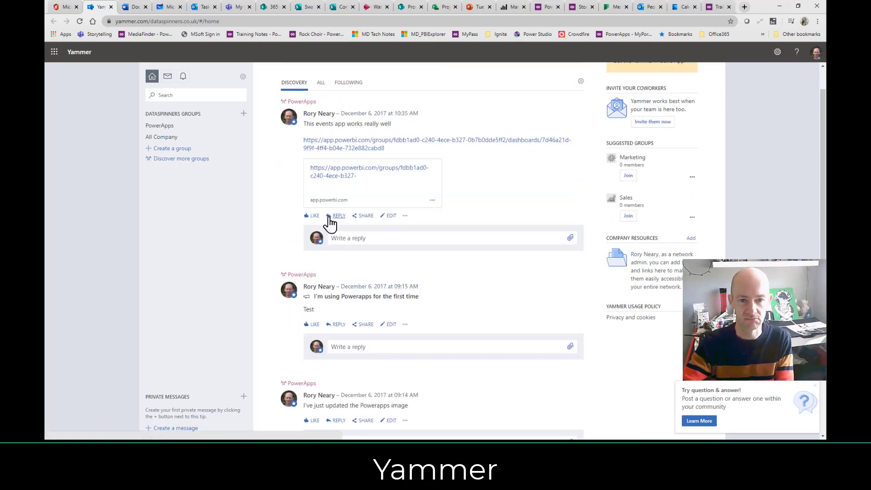
Like the 'This events app works really well' post and reply 'TestPost' with a raccoon GIF.
{"action": "left_click", "coordinate": [314, 216]}
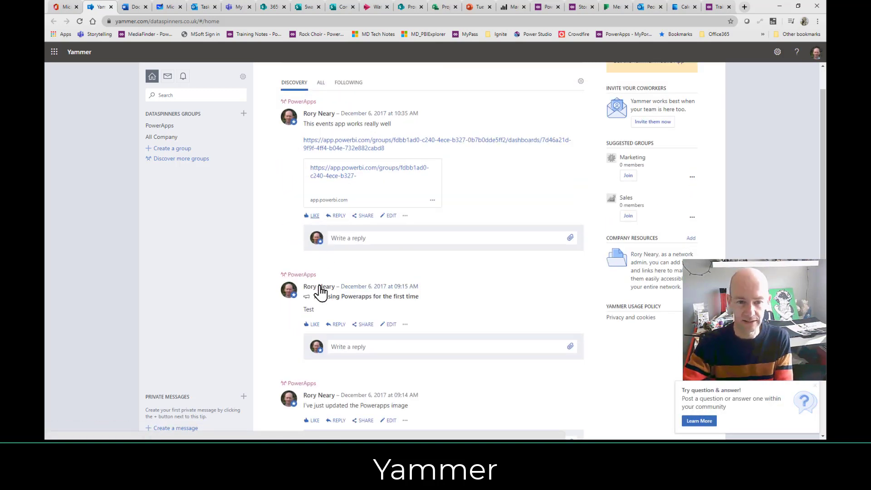
{"action": "left_click", "coordinate": [353, 252]}
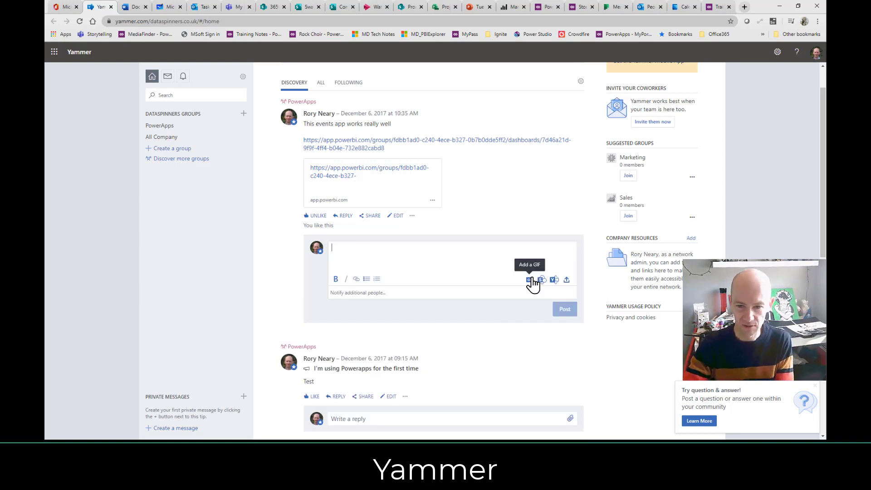
{"action": "left_click", "coordinate": [530, 279]}
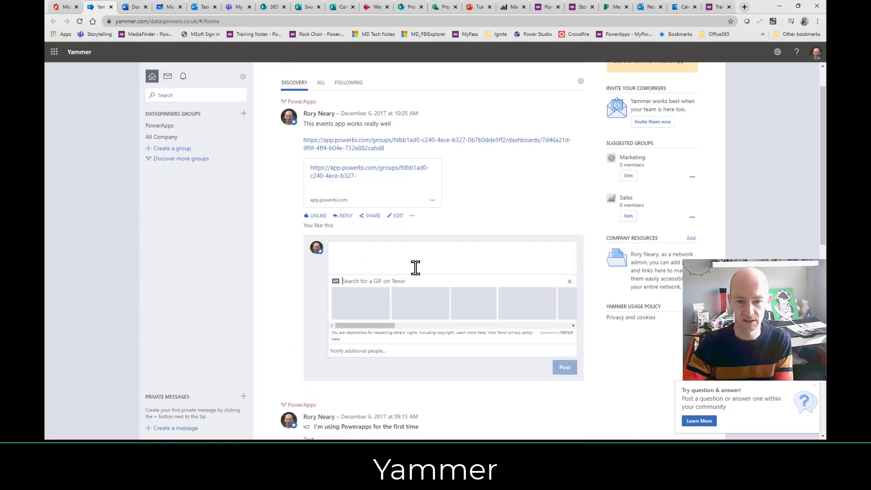
{"action": "left_click", "coordinate": [424, 312]}
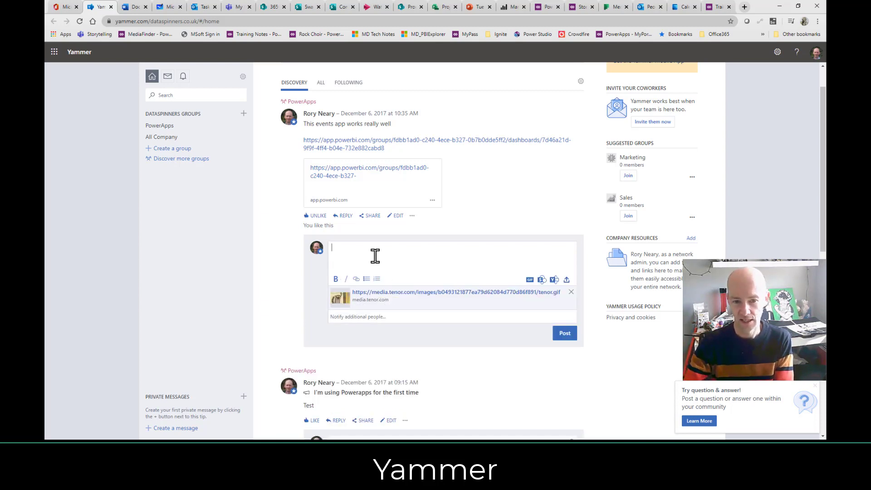
{"action": "type", "text": "Test"}
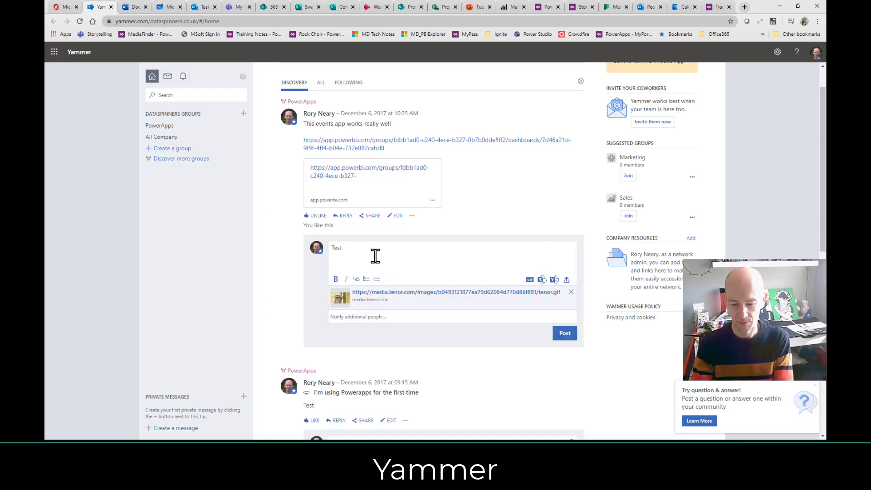
{"action": "type", "text": "Post"}
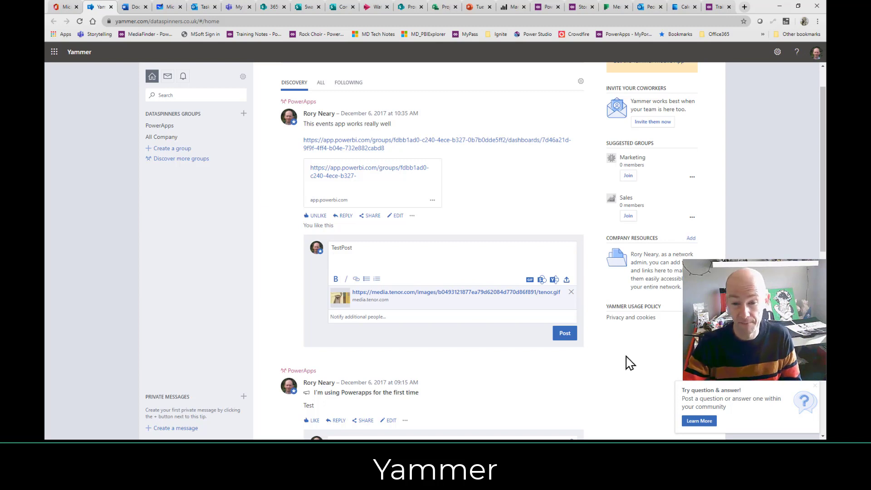
{"action": "left_click", "coordinate": [566, 334]}
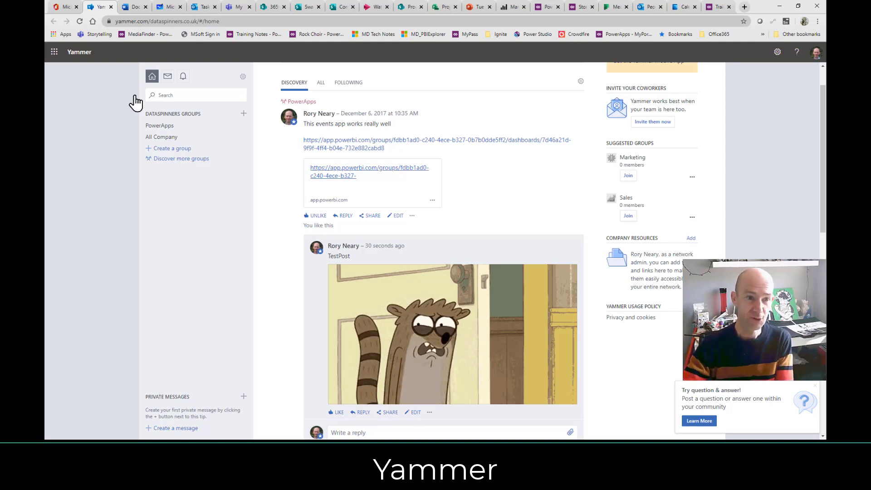
Return to the Office 365 apps page, scroll it, and open and close the app launcher twice.
{"action": "left_click", "coordinate": [63, 8]}
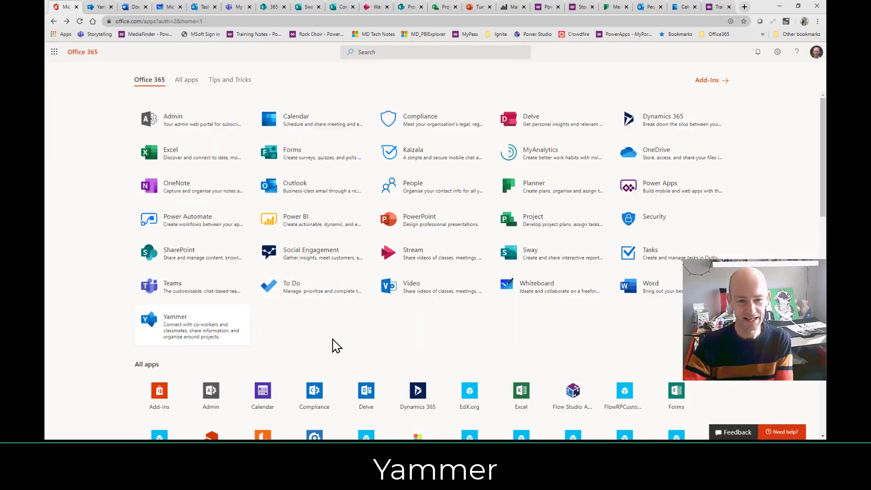
{"action": "scroll", "coordinate": [335, 346], "scroll_direction": "down", "scroll_amount": 4}
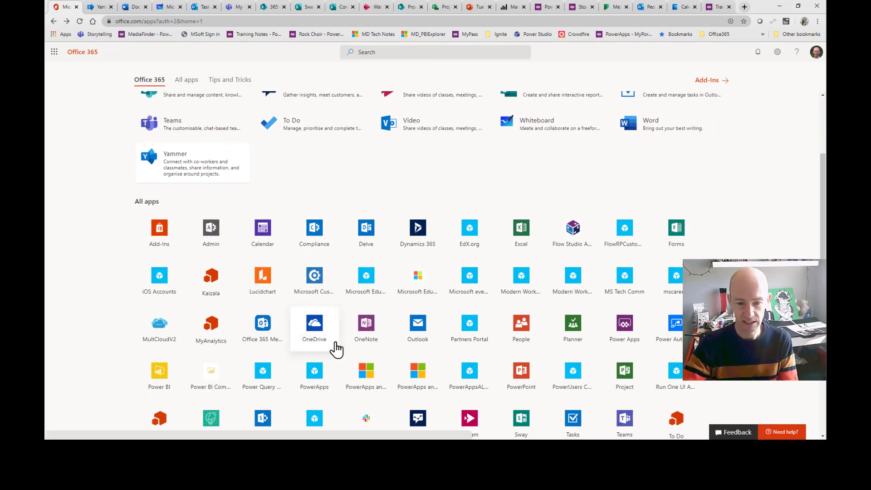
{"action": "scroll", "coordinate": [335, 349], "scroll_direction": "down", "scroll_amount": 2}
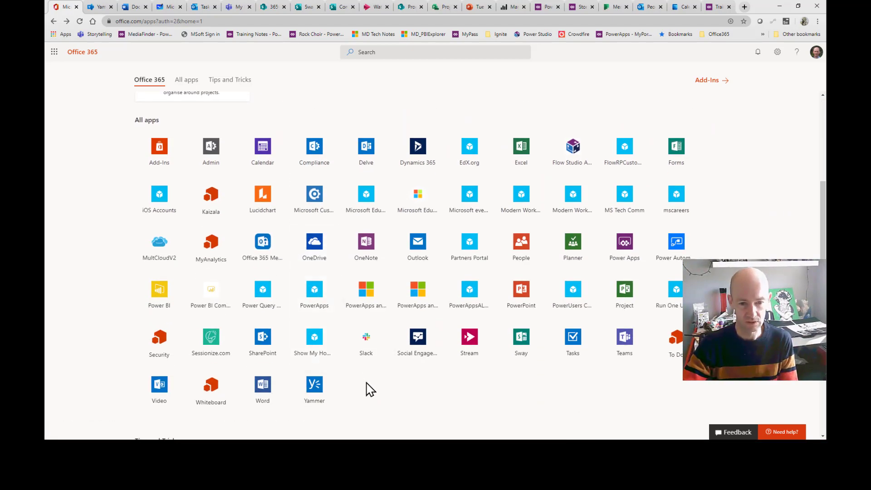
{"action": "scroll", "coordinate": [365, 386], "scroll_direction": "up", "scroll_amount": 6}
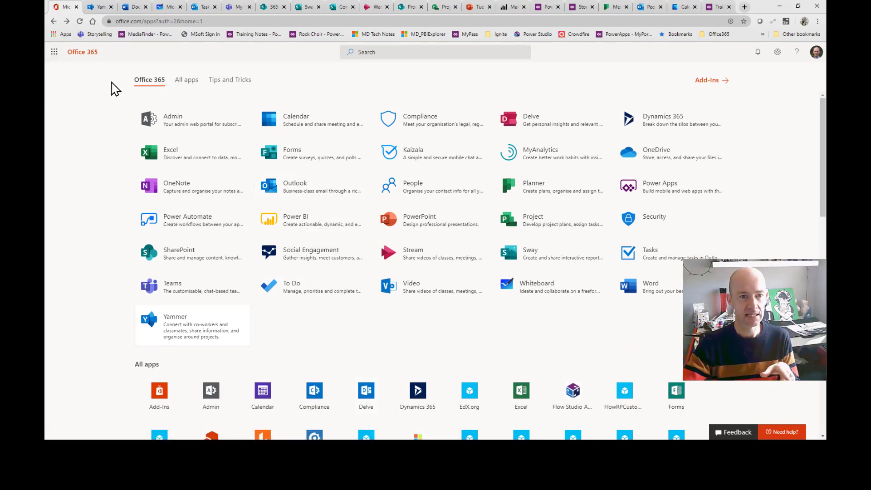
{"action": "left_click", "coordinate": [54, 52]}
{"action": "left_click", "coordinate": [54, 52]}
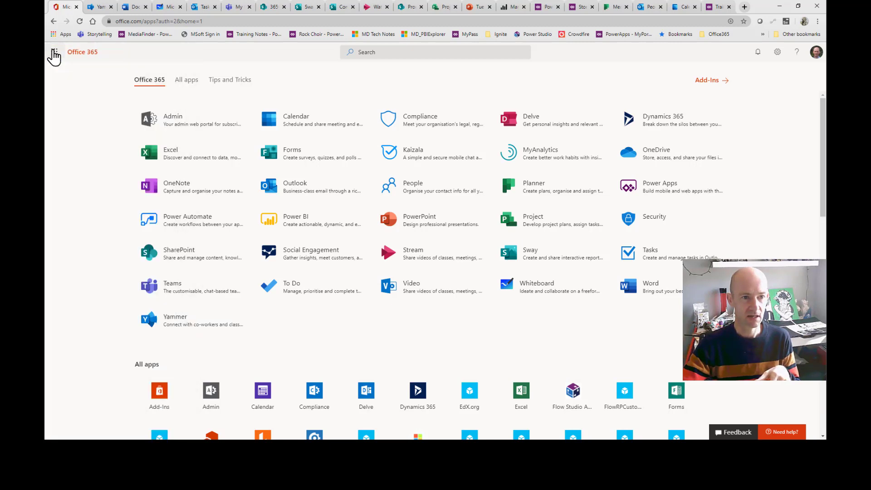
{"action": "left_click", "coordinate": [54, 54]}
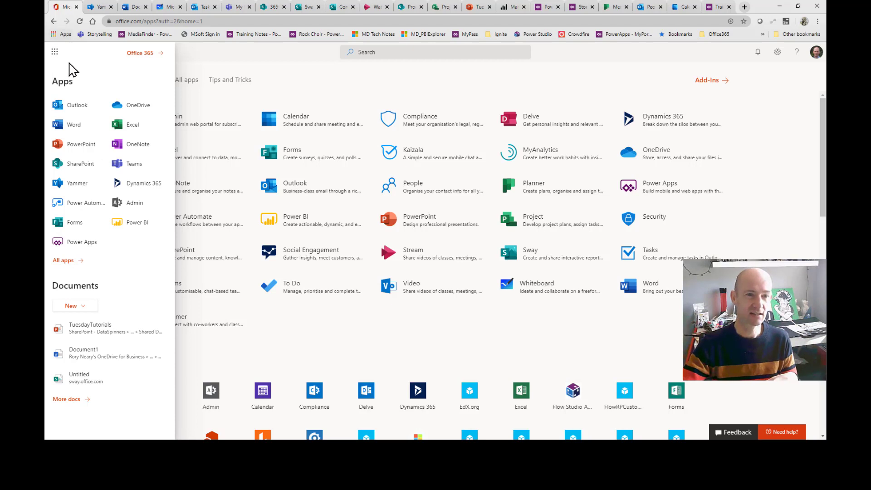
{"action": "left_click", "coordinate": [298, 91]}
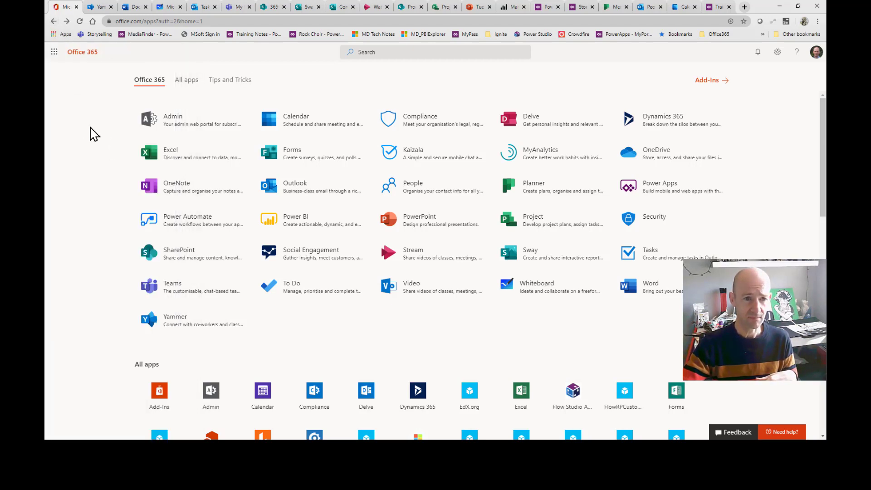
Reload the office.com home address from the address bar.
{"action": "left_click", "coordinate": [143, 23]}
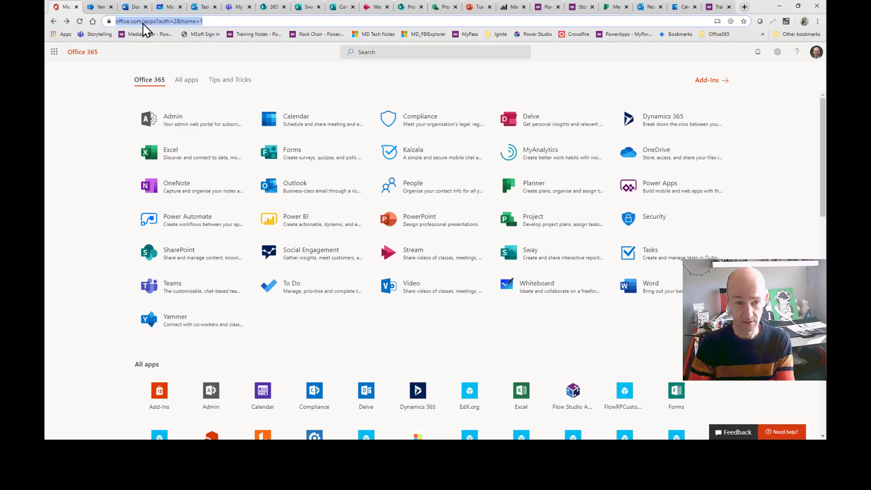
{"action": "type", "text": "offi"}
{"action": "key", "text": "Return"}
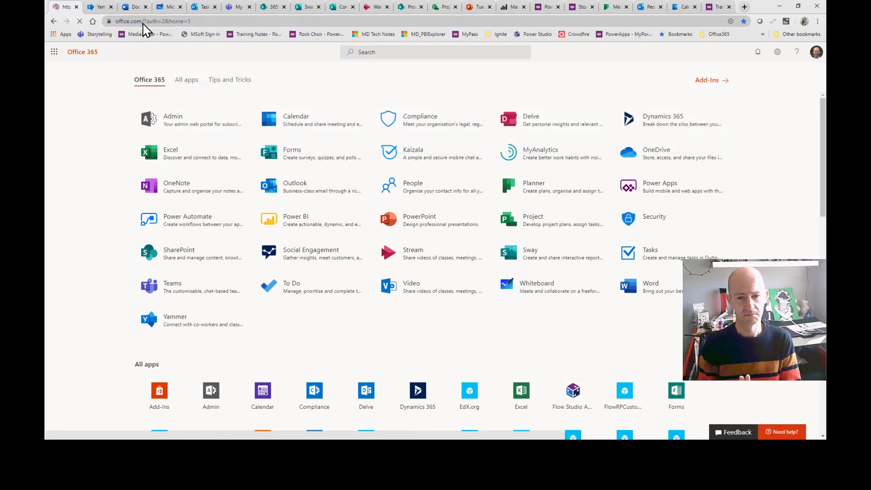